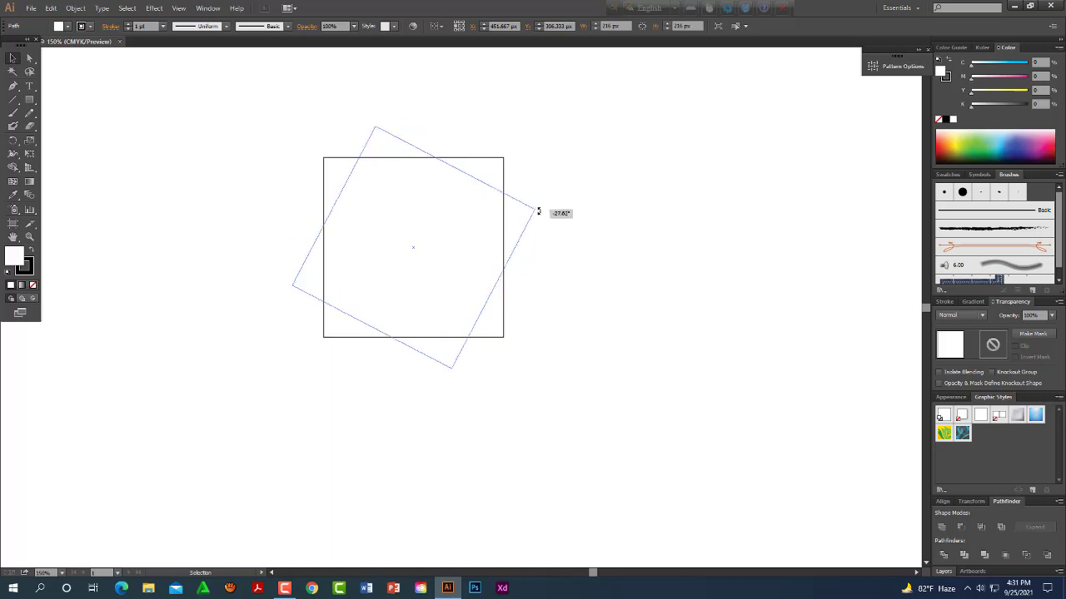
Draw a circle about 270 px in diameter overlapping the rotated square.
left_click(52, 88)
left_click_drag(29, 100, 90, 126)
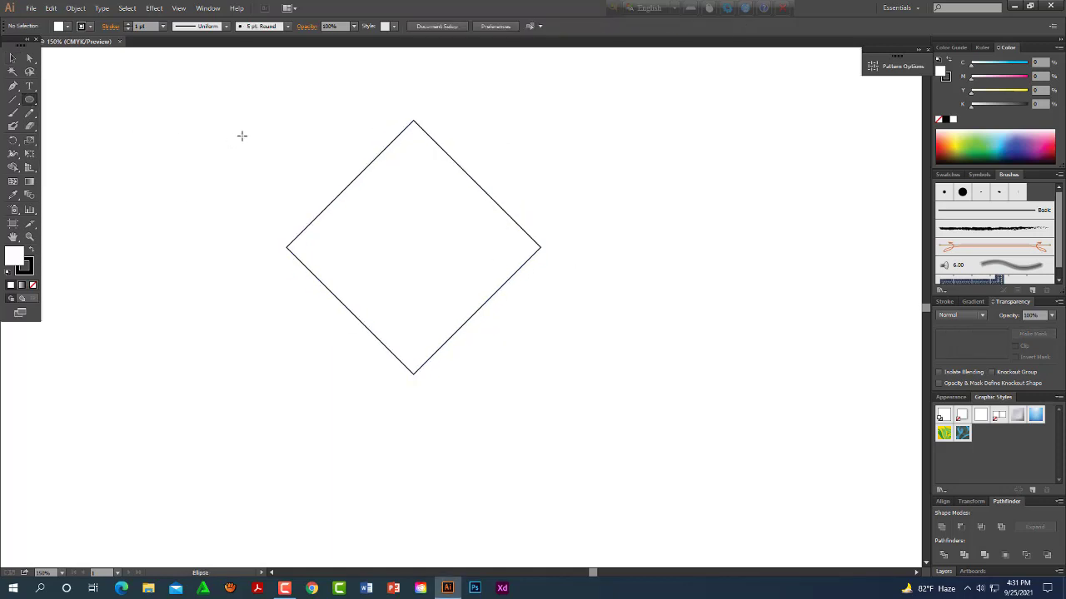
left_click_drag(255, 142, 481, 284)
key("v")
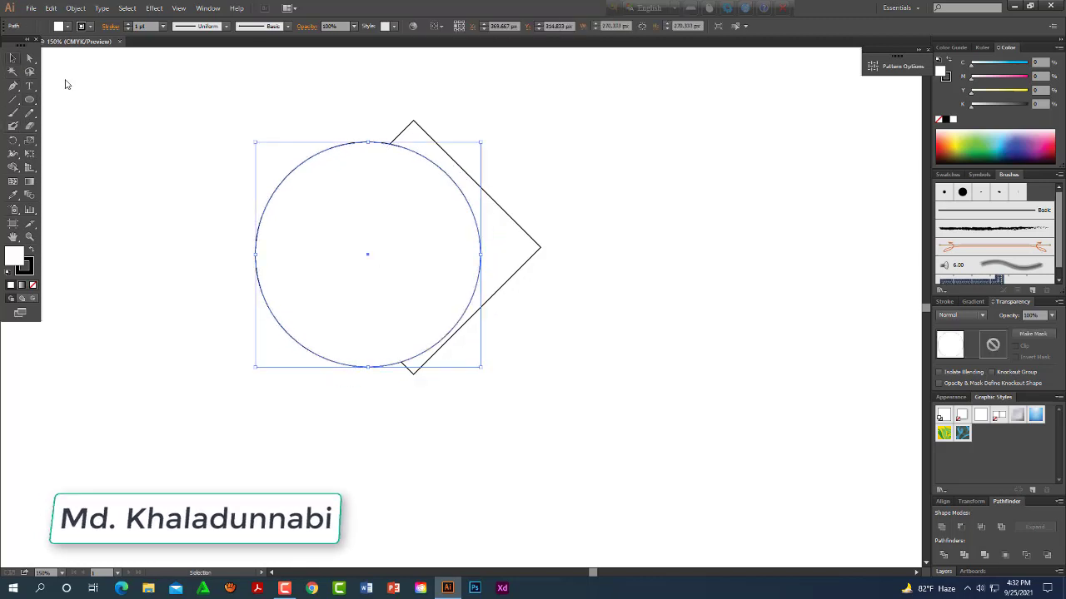
Centre the circle horizontally over the diamond's lower part and enlarge it to about 296 px in diameter.
left_click_drag(373, 236, 443, 259)
key("ctrl+a")
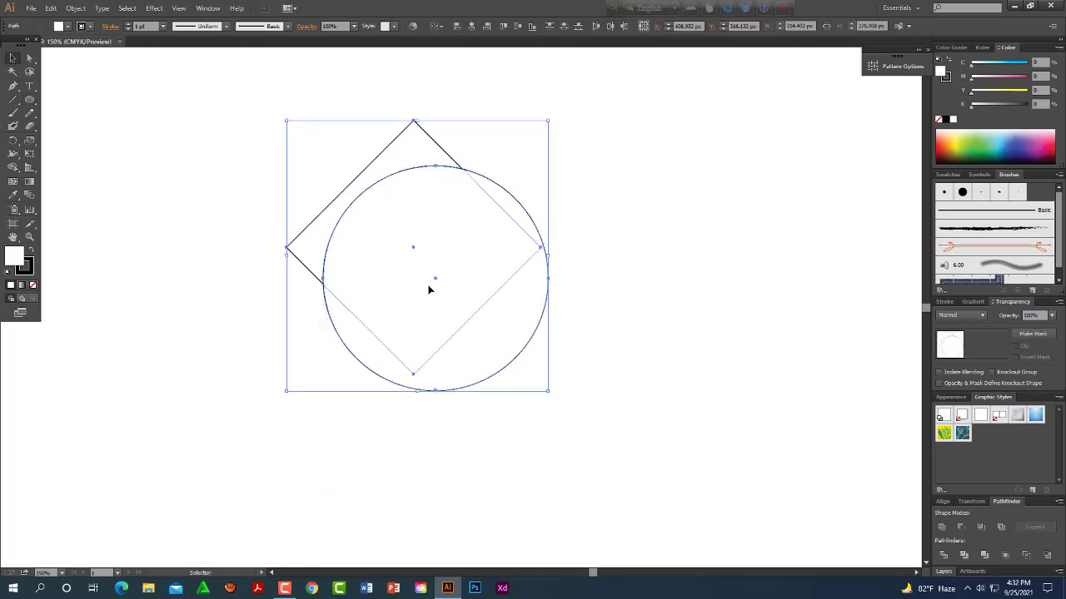
left_click(585, 300)
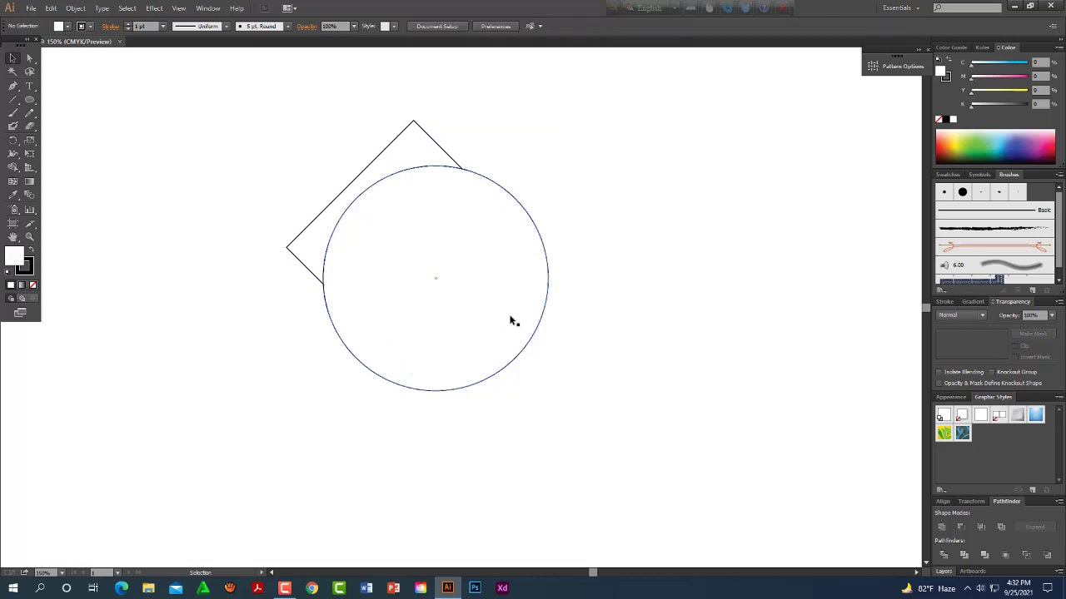
left_click_drag(511, 315, 488, 337)
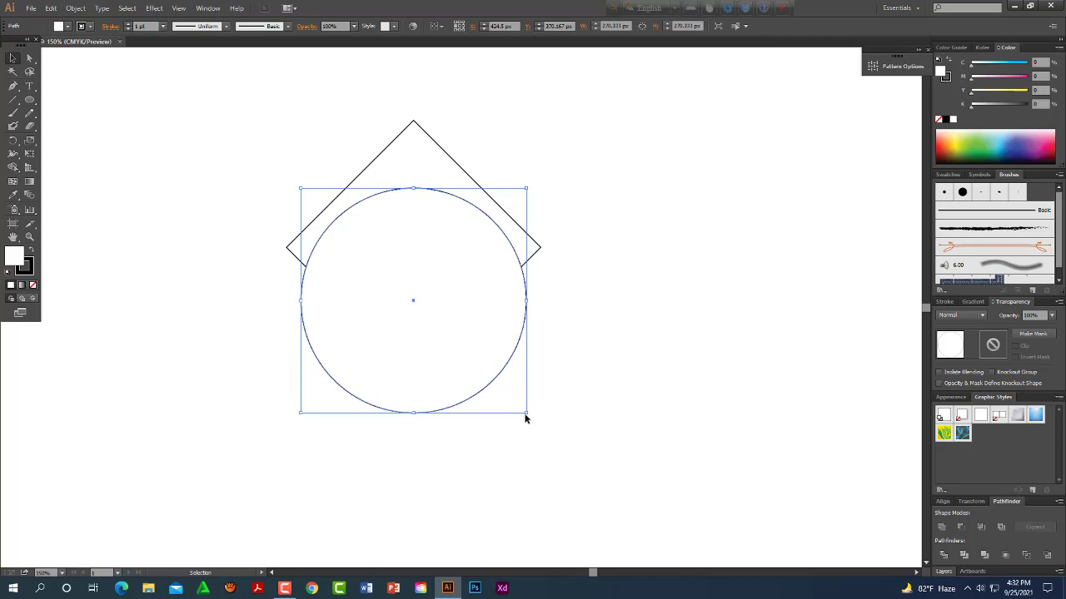
left_click_drag(525, 414, 542, 424)
left_click(516, 383)
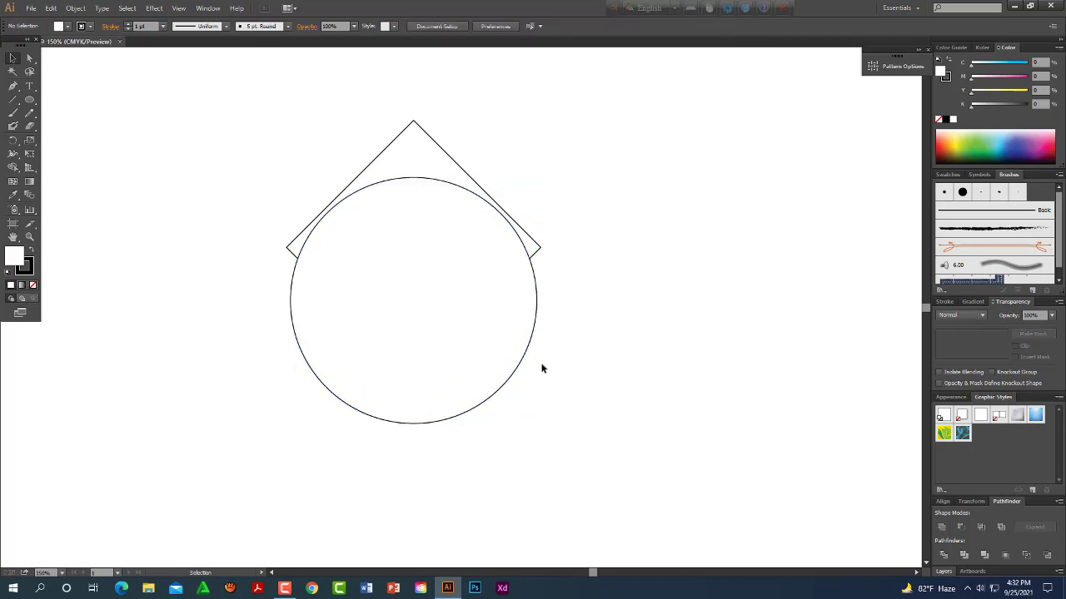
left_click_drag(563, 377, 602, 390)
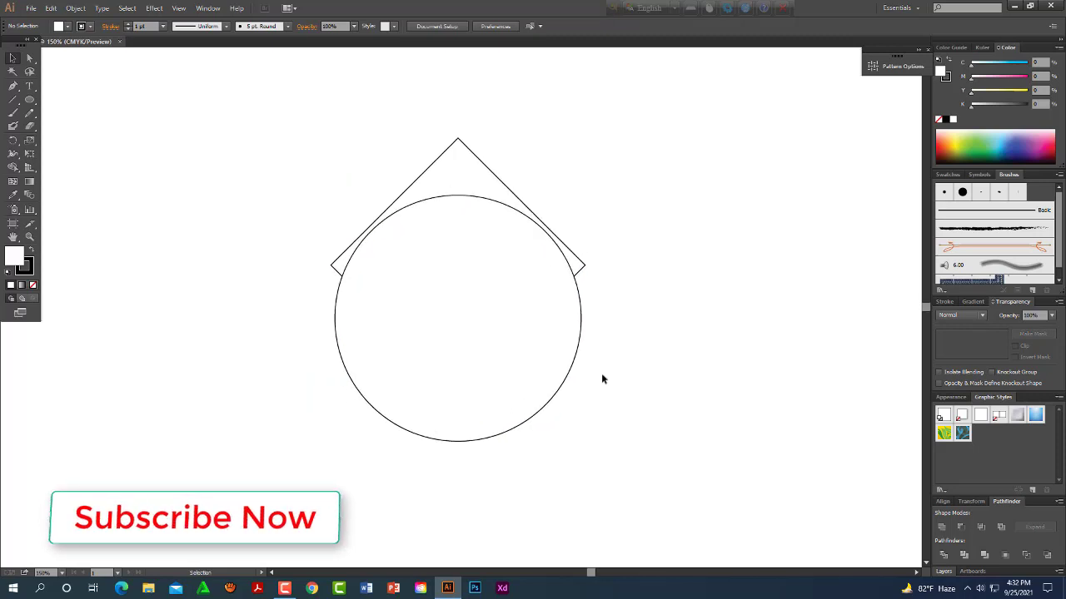
Select both shapes and use Shape Builder to split off the diamond's upper region outside the circle.
key("ctrl+a")
left_click_drag(651, 288, 597, 291)
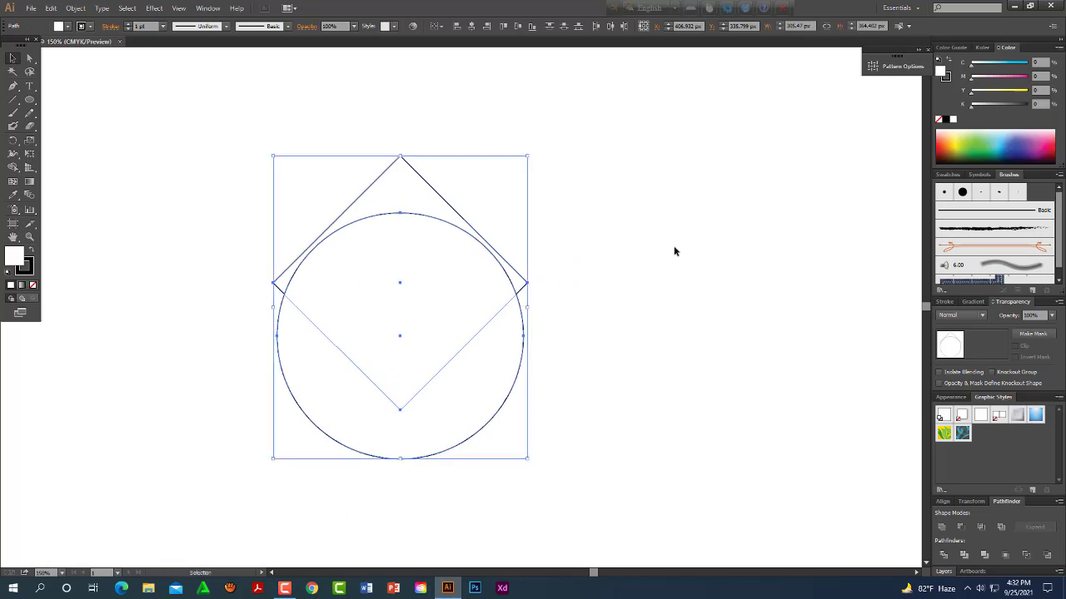
left_click(13, 166)
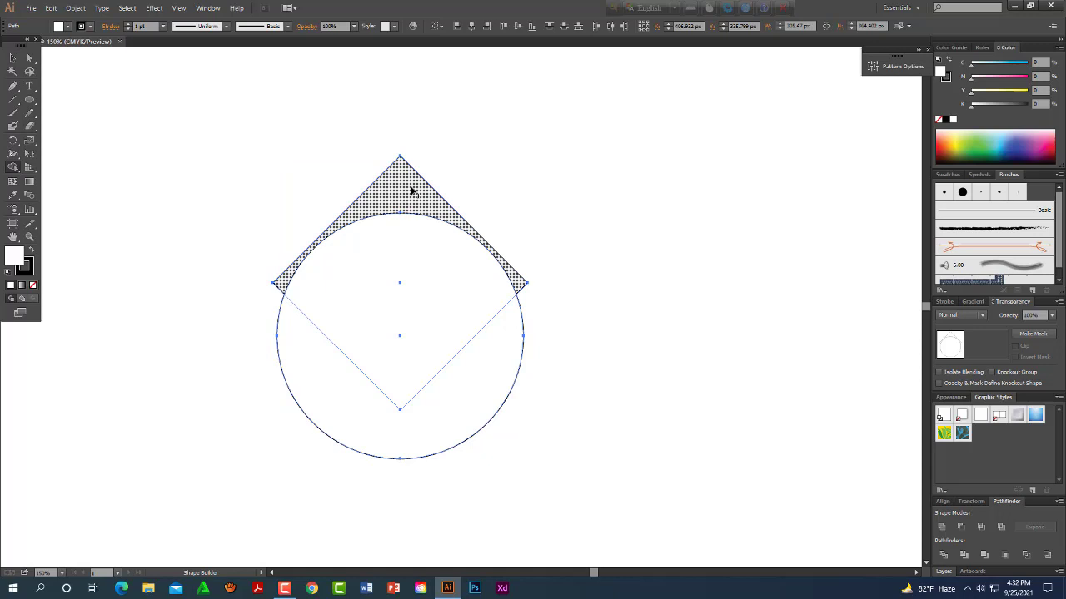
left_click(411, 191)
left_click(13, 57)
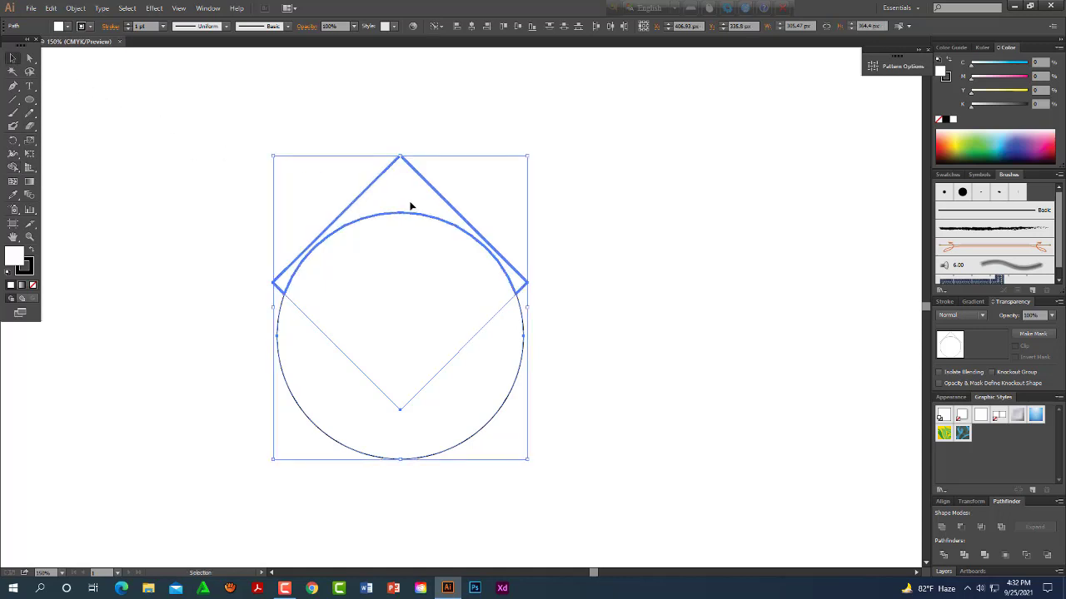
Pull the circle and lower diamond section away from the roof-shaped piece and delete them.
left_click_drag(410, 206, 600, 198)
right_click(598, 196)
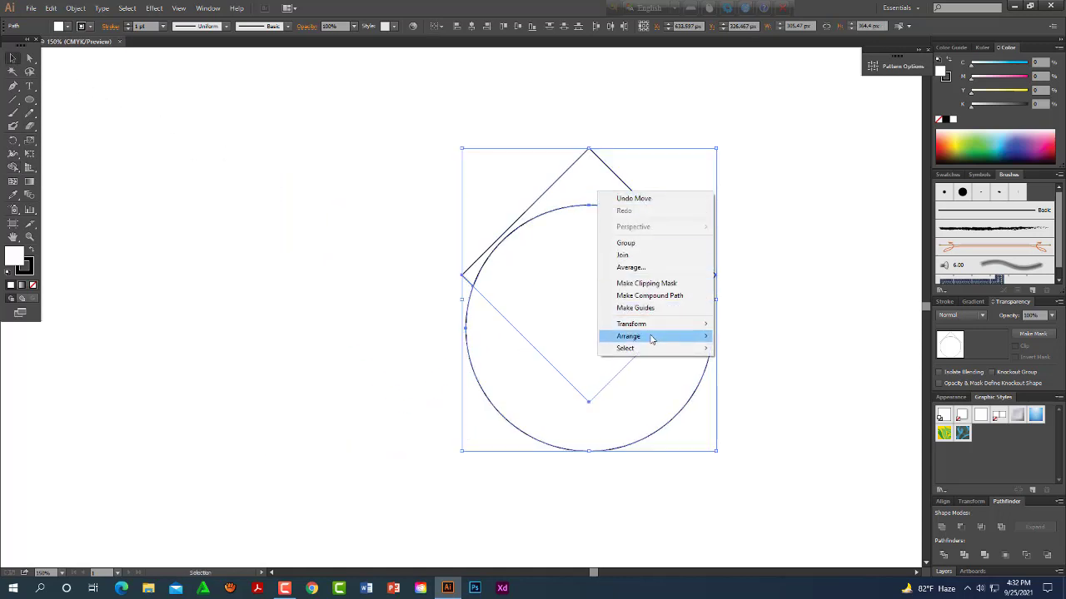
left_click(638, 242)
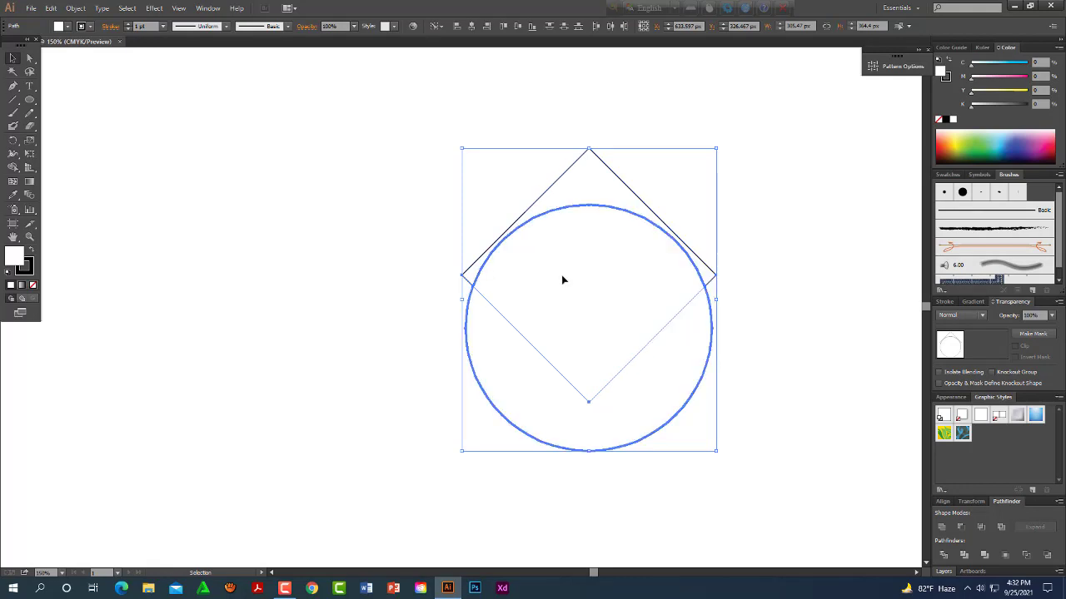
left_click_drag(368, 174, 754, 333)
left_click(599, 296)
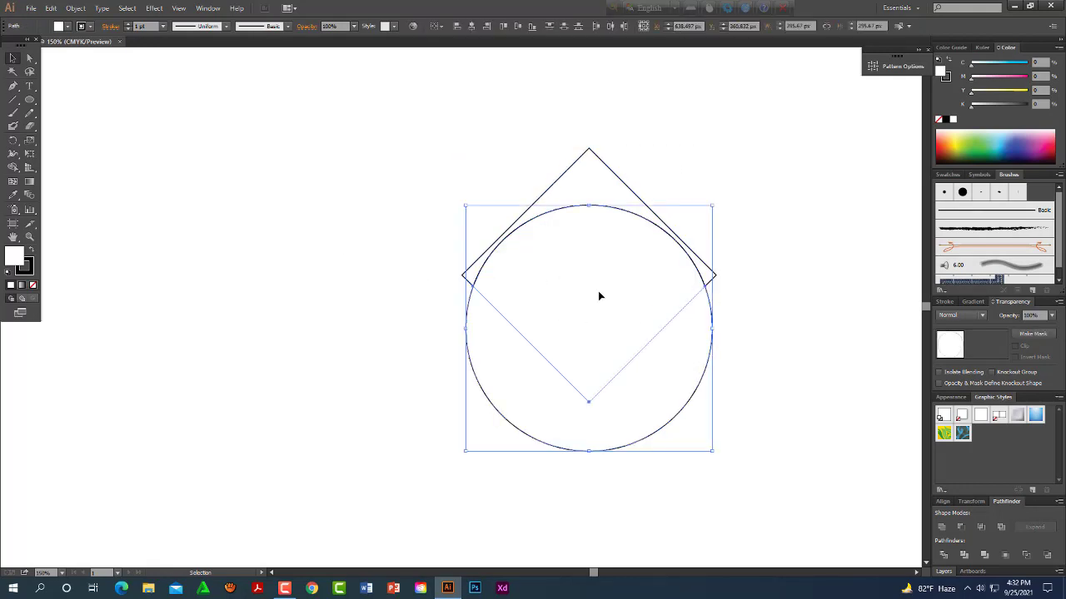
left_click_drag(562, 209, 356, 191)
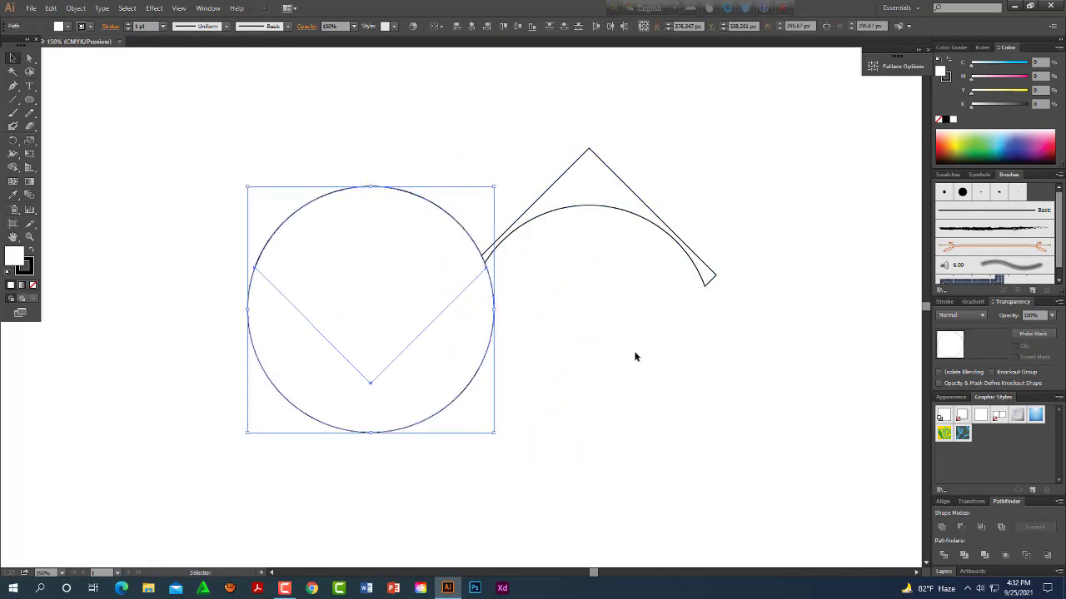
key("Delete")
left_click(704, 275)
left_click(663, 278)
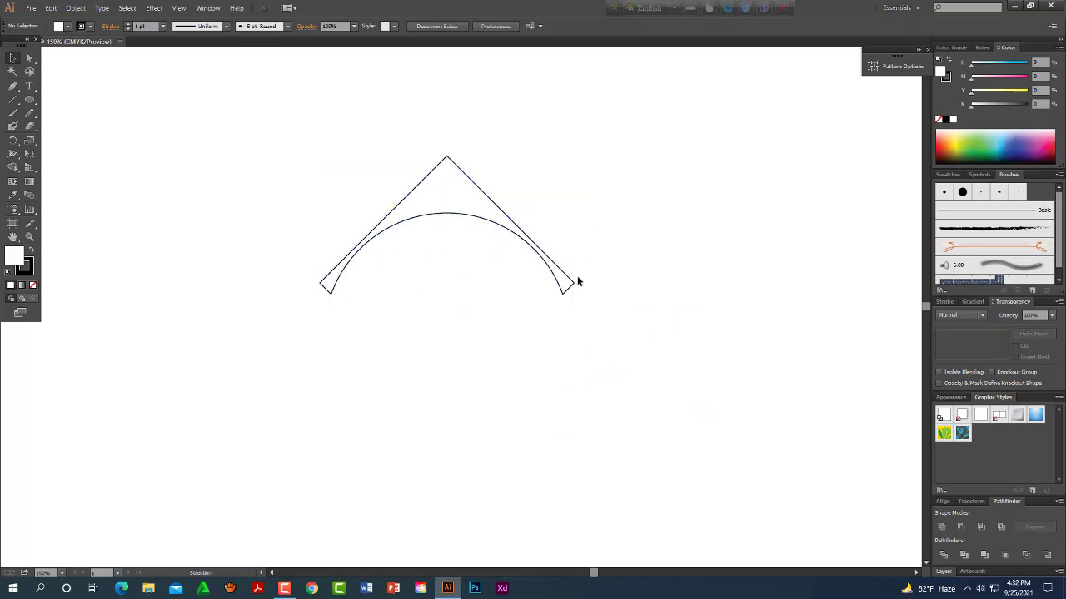
left_click_drag(572, 280, 564, 297)
left_click(609, 313)
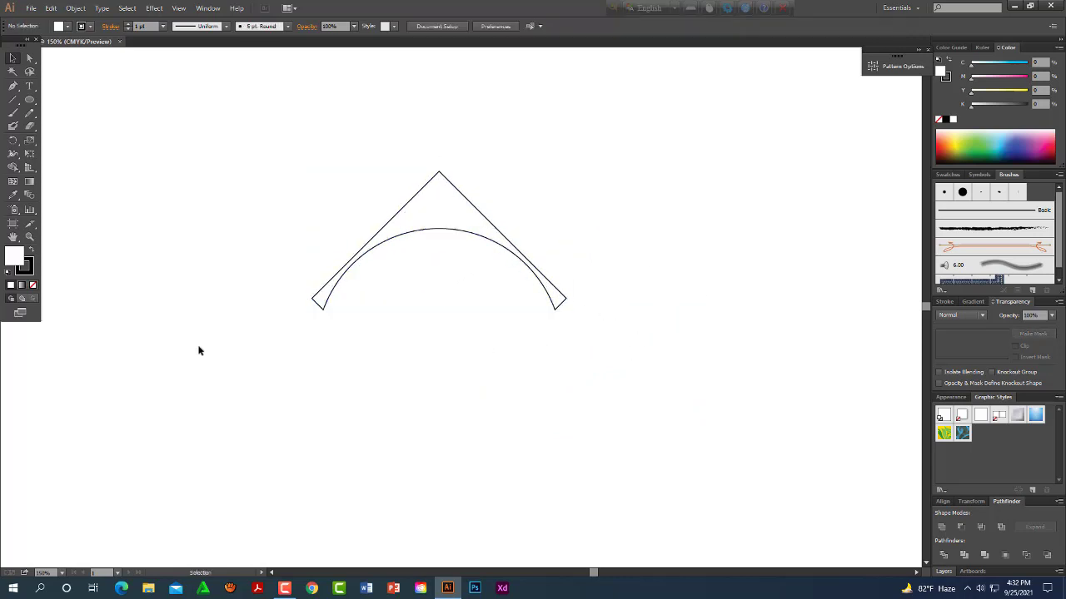
Draw a vertical rounded rectangle about 24 px wide and 170 px tall, starting at the roof's left tip.
left_click_drag(30, 99, 81, 99)
left_click_drag(30, 99, 78, 114)
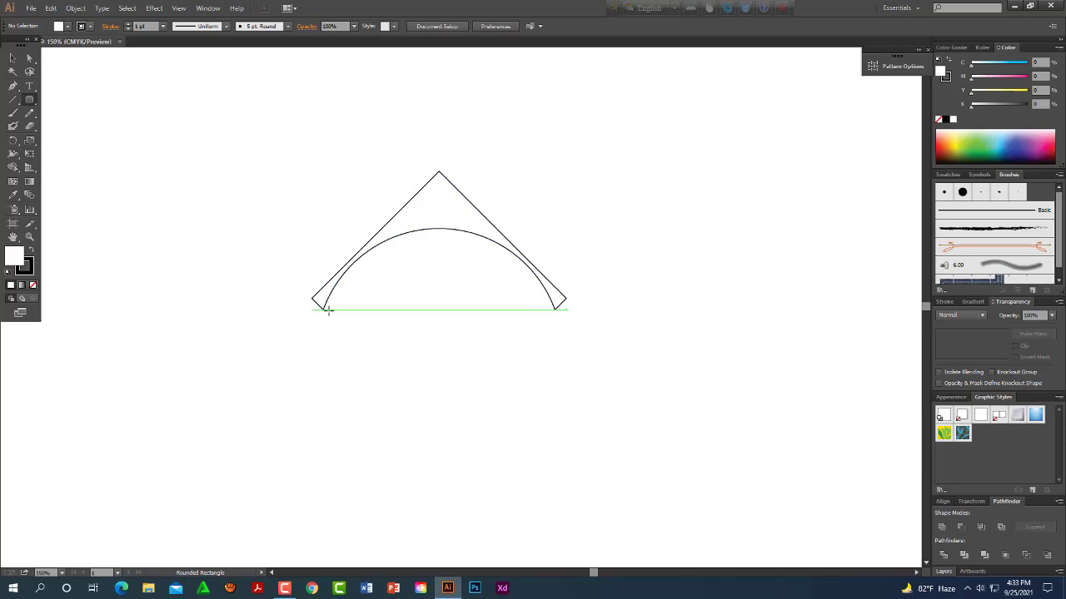
left_click_drag(324, 309, 342, 451)
left_click(12, 58)
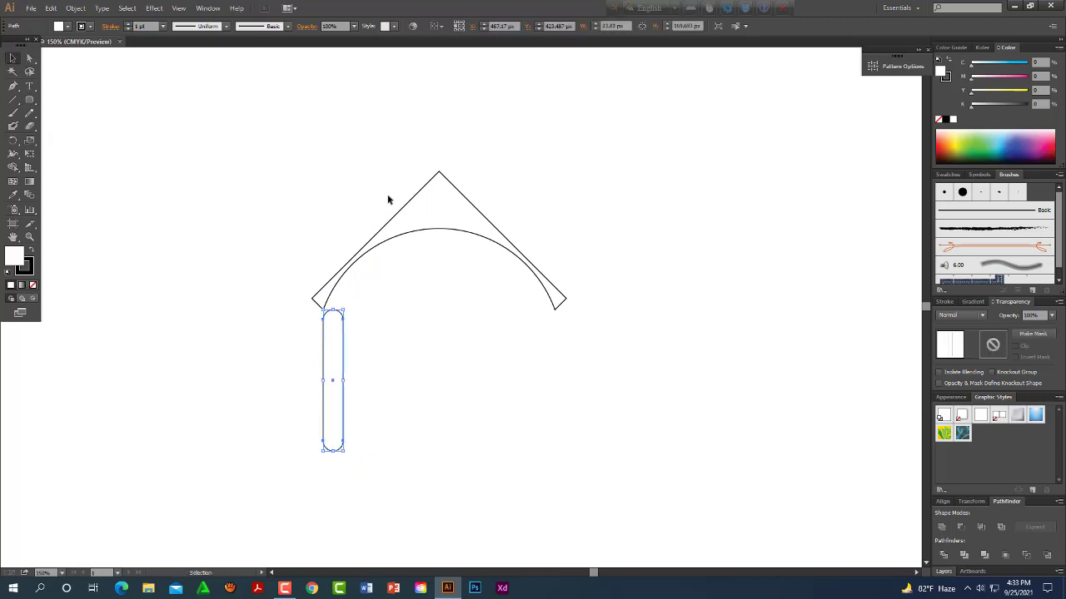
Move the rounded bar up and outward so its top overlaps the roof's left end.
left_click(371, 319)
left_click_drag(343, 352, 328, 333)
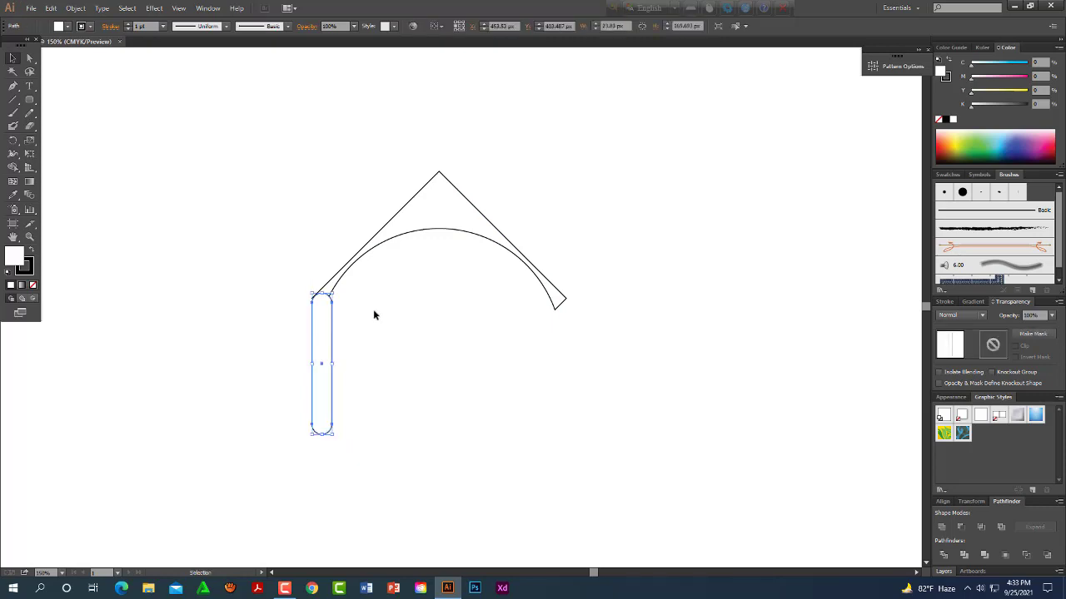
left_click(373, 308)
left_click_drag(442, 303, 410, 309)
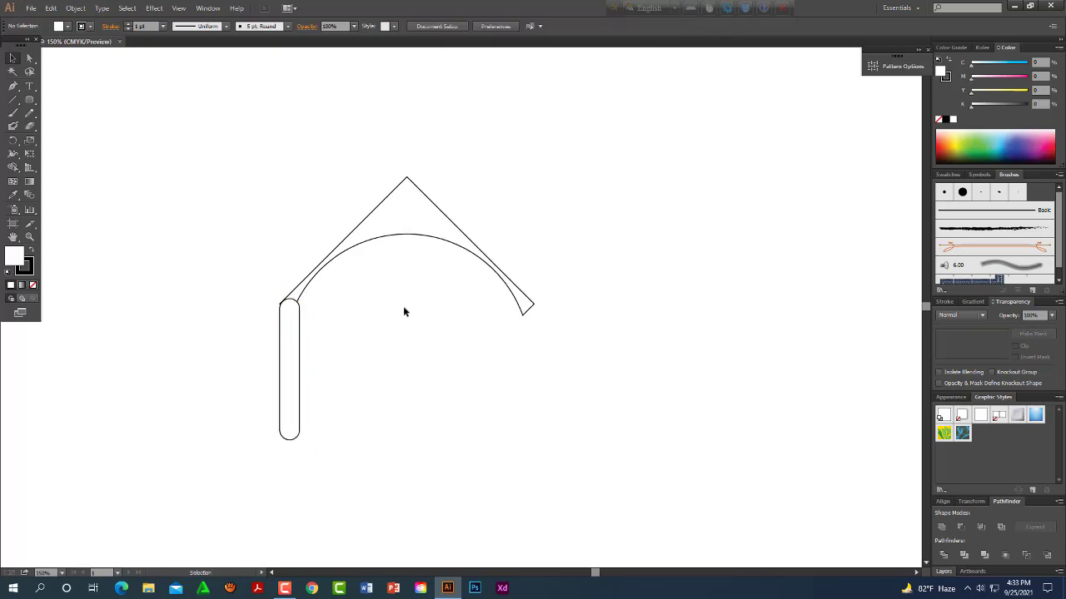
left_click_drag(411, 305, 386, 305)
left_click_drag(424, 305, 442, 285)
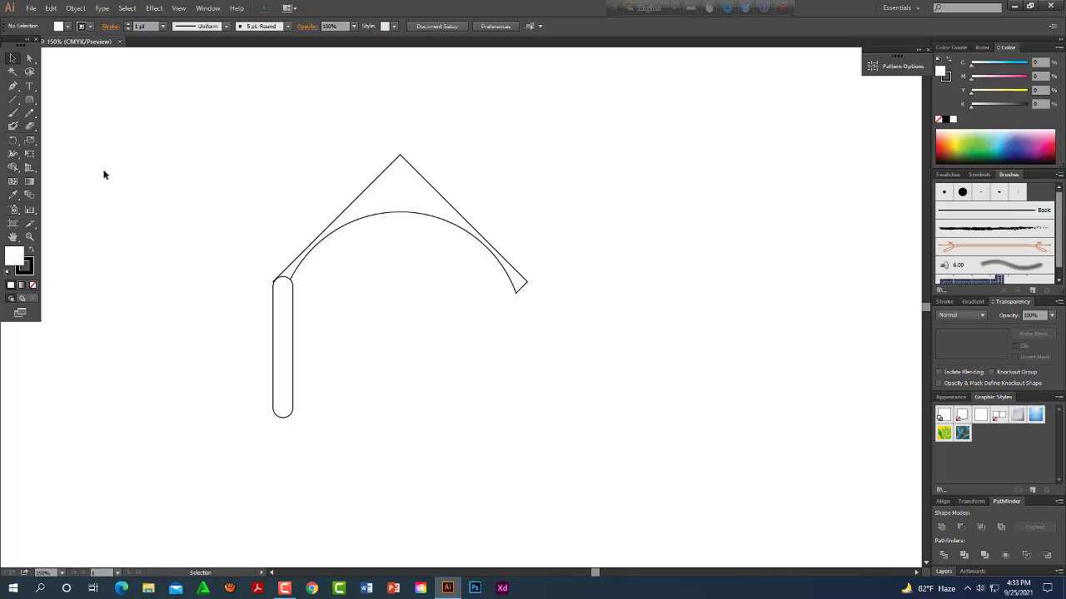
Duplicate the rounded bar twice to form two adjoining bars beneath the middle of the roof.
left_click_drag(285, 340, 396, 342)
left_click(498, 335)
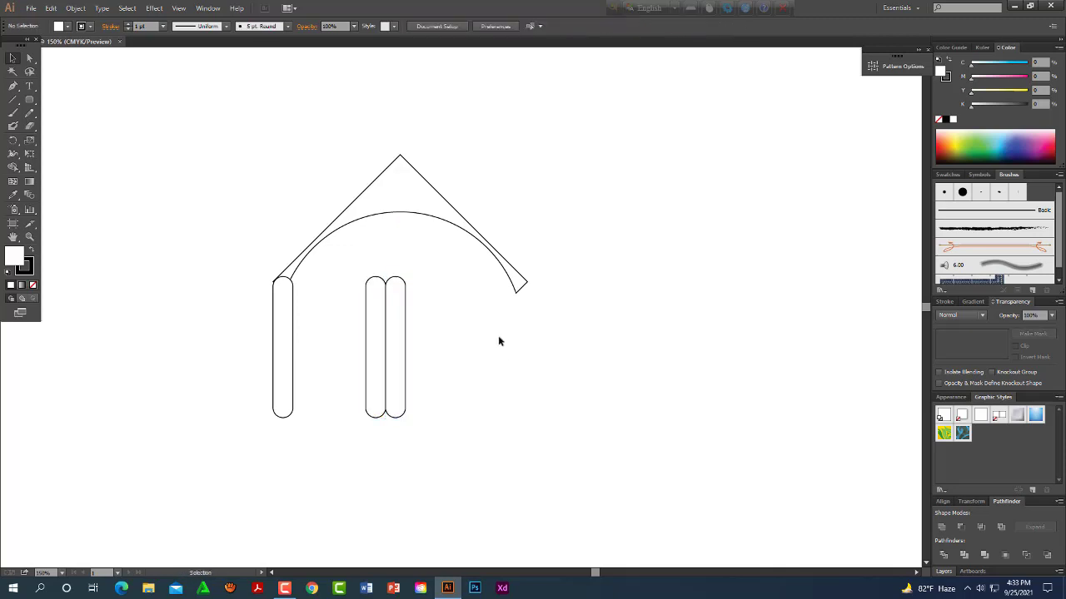
left_click_drag(498, 335, 468, 326)
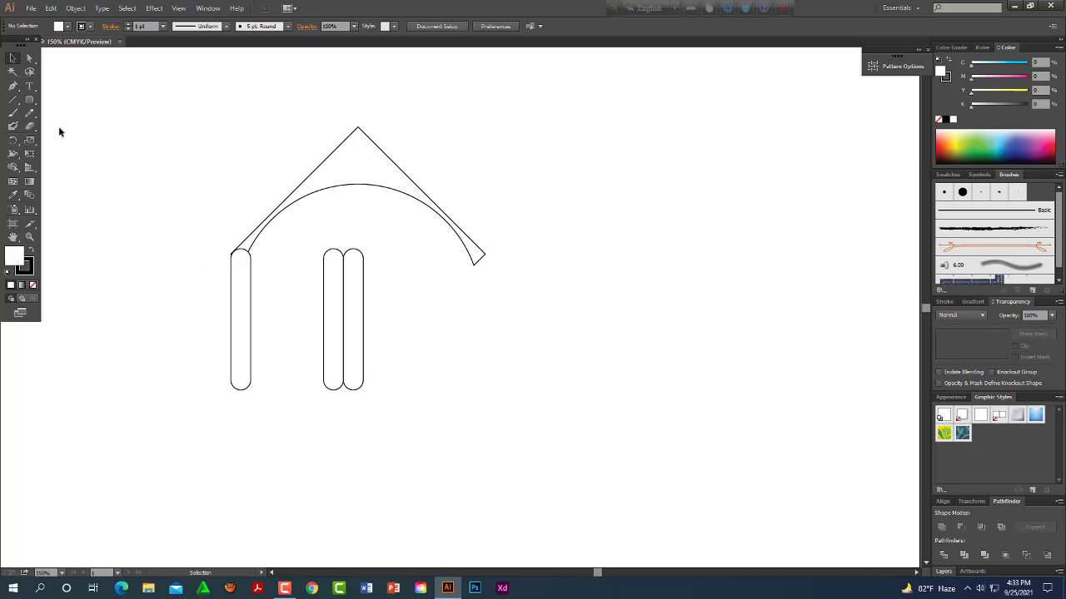
Draw two equal circles stacked vertically against the right side of the paired bars.
left_click_drag(29, 99, 81, 126)
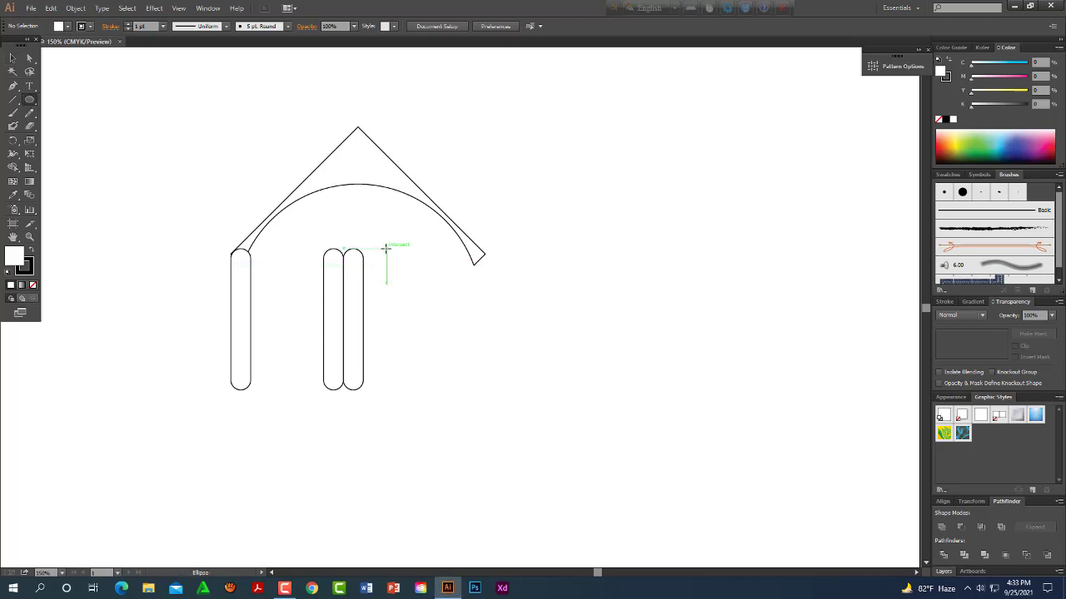
left_click_drag(385, 249, 415, 388)
key("v")
left_click(542, 304)
left_click(501, 347)
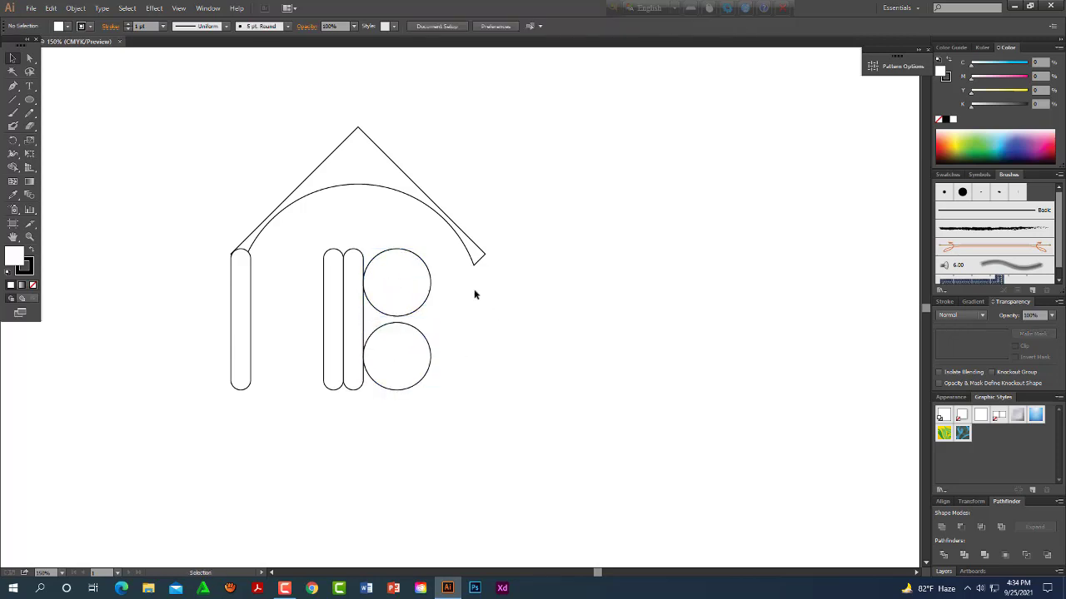
Enlarge both circles to about 85 px in diameter so they touch, and align their centres horizontally.
left_click_drag(421, 340, 430, 319)
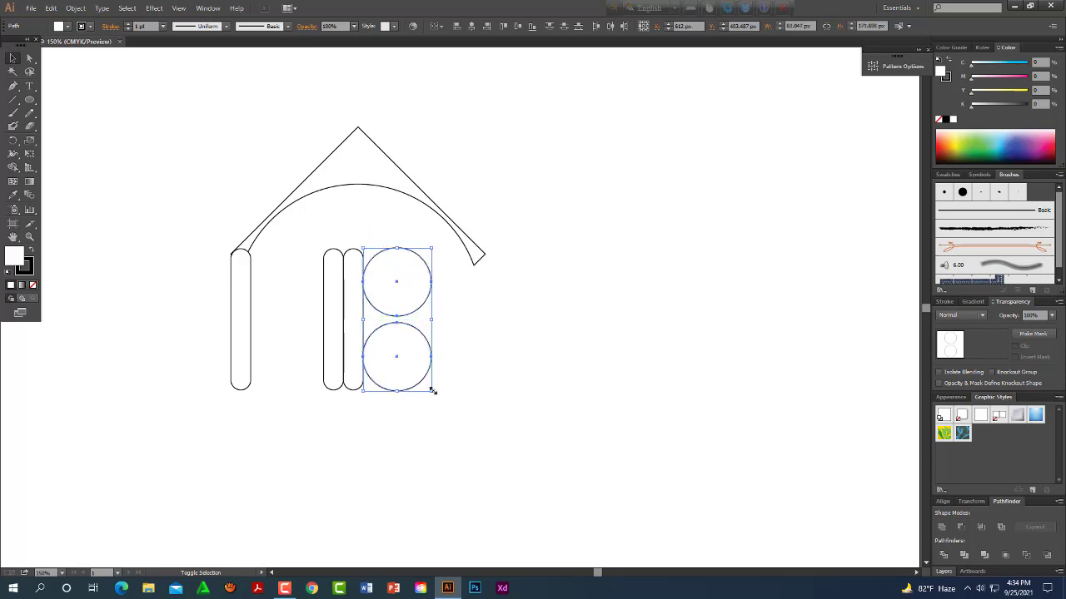
mouse_move(432, 391)
left_mouse_down()
mouse_move(432, 376)
mouse_move(420, 377)
mouse_move(416, 275)
left_mouse_up()
left_click(501, 366)
left_click(507, 364)
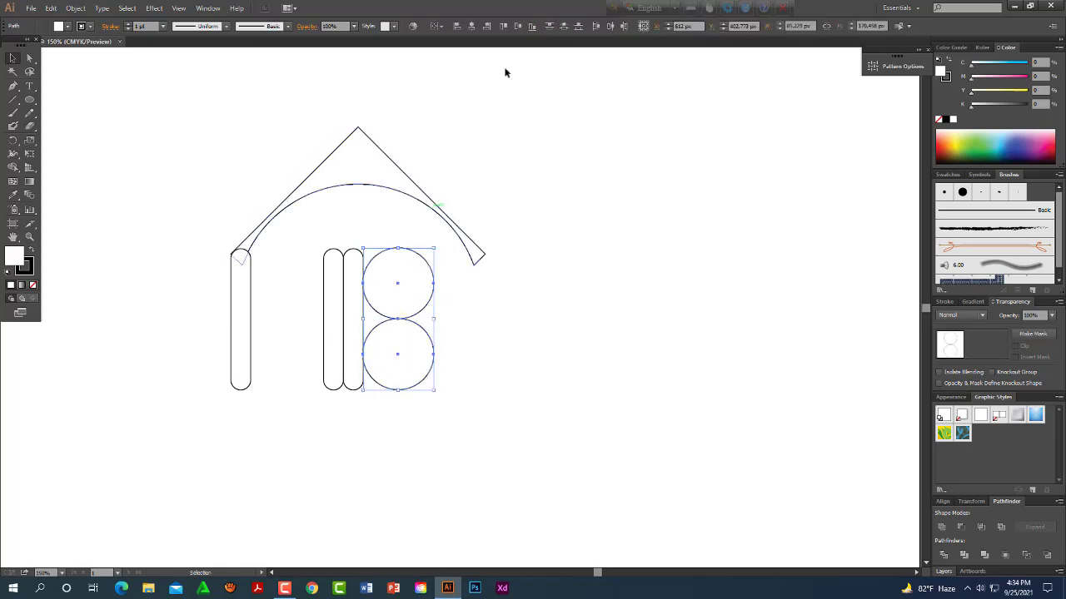
left_click(472, 27)
left_click(586, 247)
left_click_drag(520, 354, 551, 367)
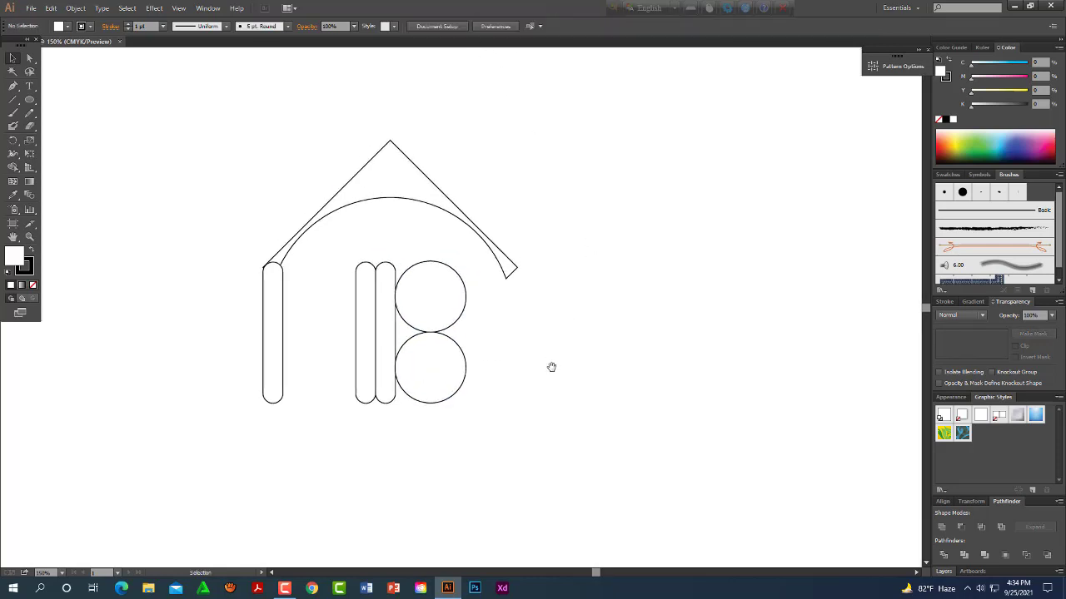
Copy the upper circle over itself and shrink one of the two concentrically to about 64 px in diameter.
left_click(463, 311)
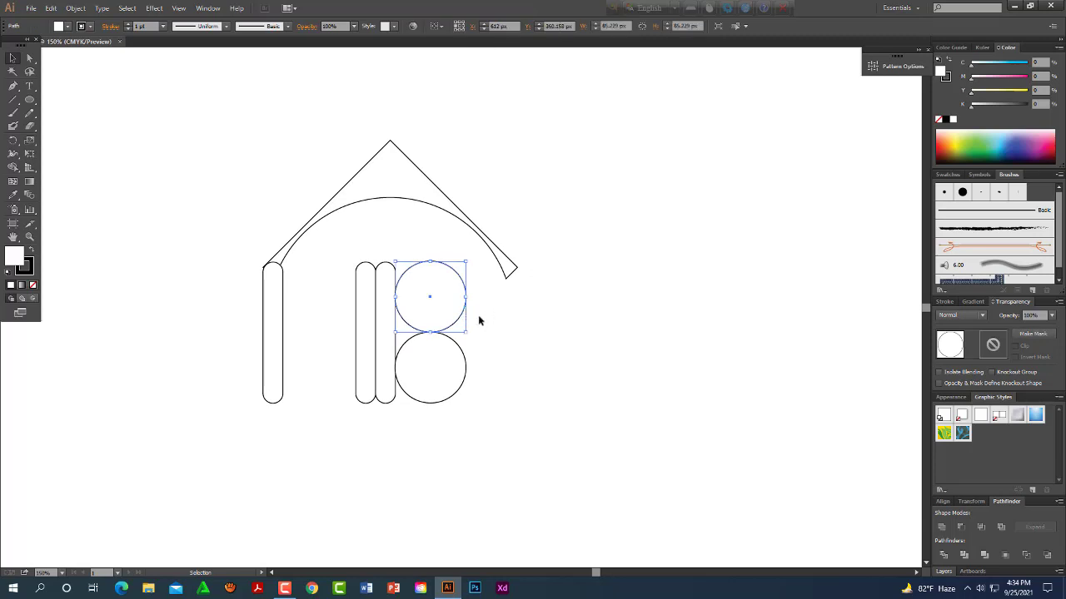
left_click(50, 8)
left_click(87, 64)
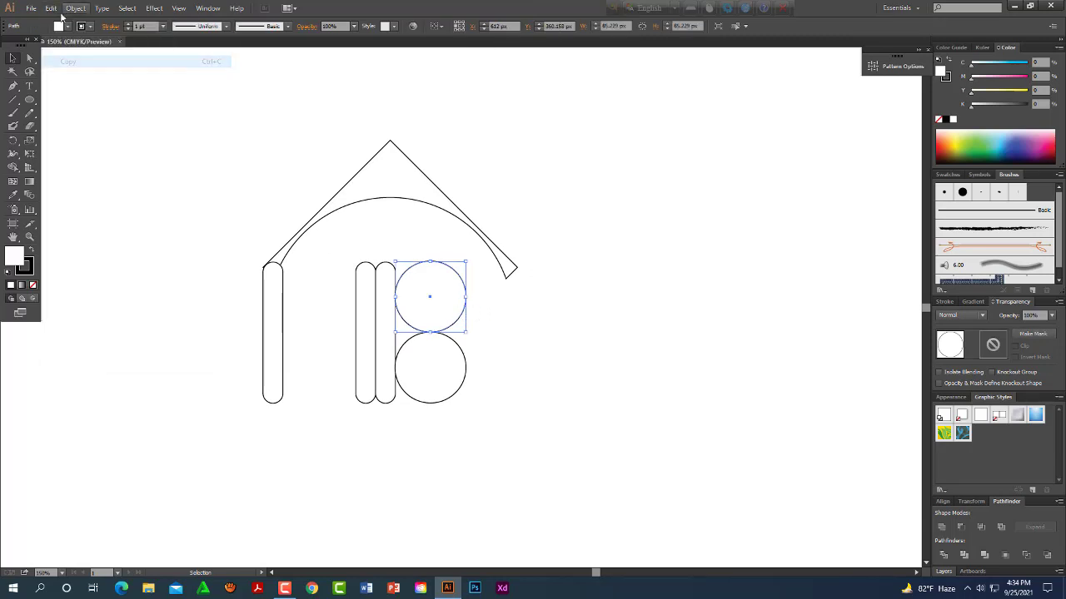
left_click(56, 12)
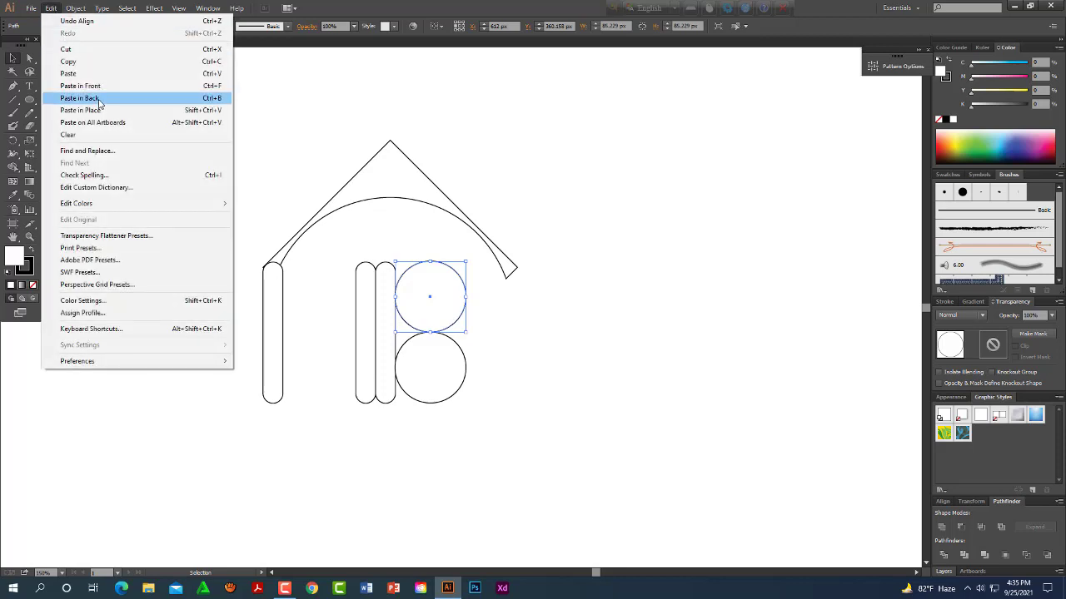
left_click(80, 98)
left_click_drag(465, 262, 457, 270)
left_click(556, 328)
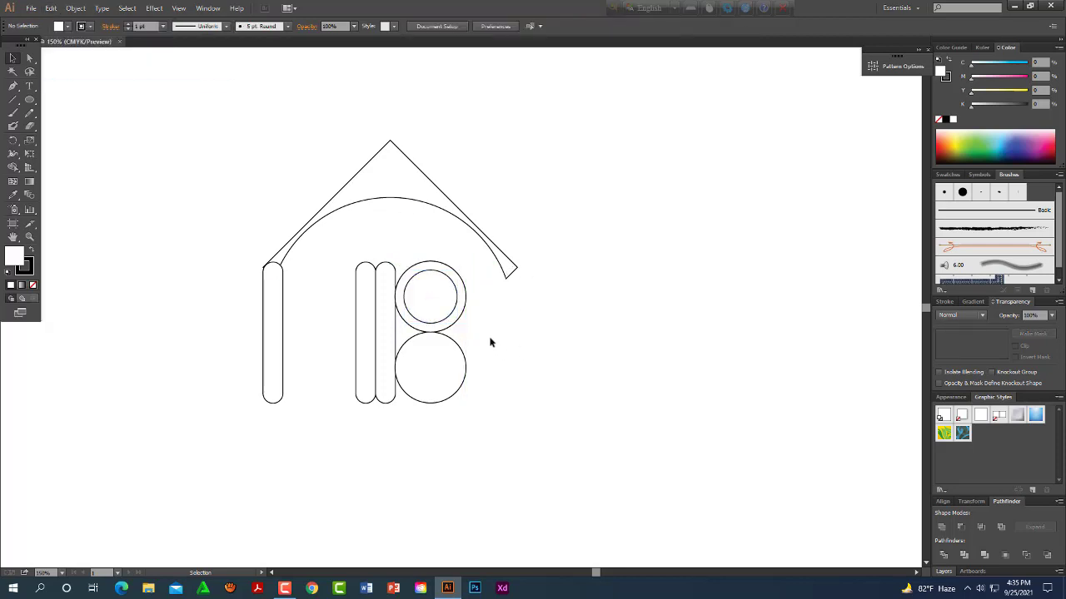
Copy the inner circle straight down so it sits concentrically inside the lower circle.
left_click_drag(455, 311, 470, 386)
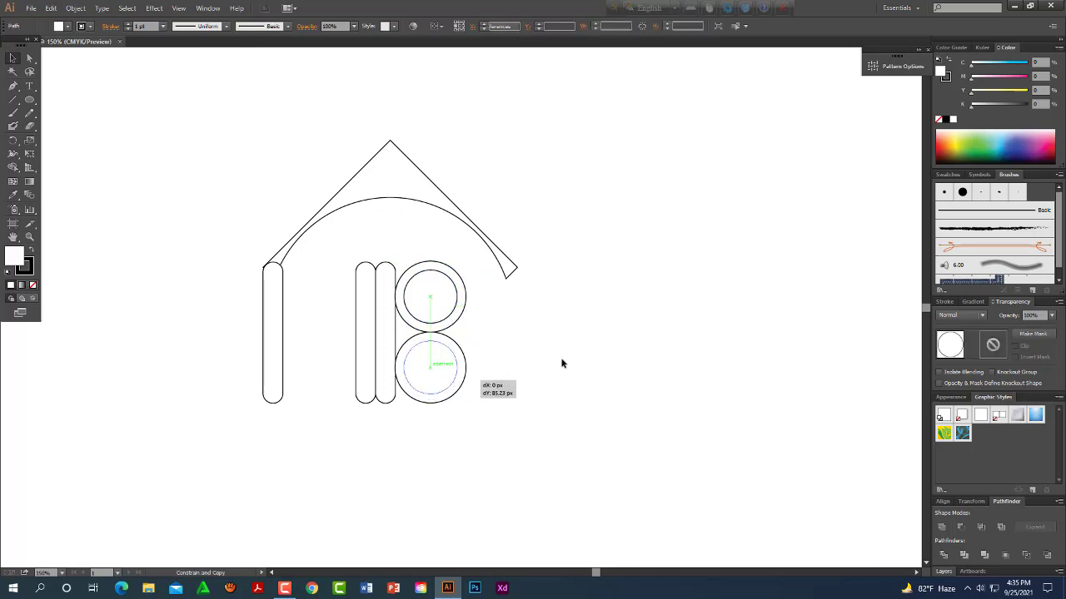
left_click(447, 376)
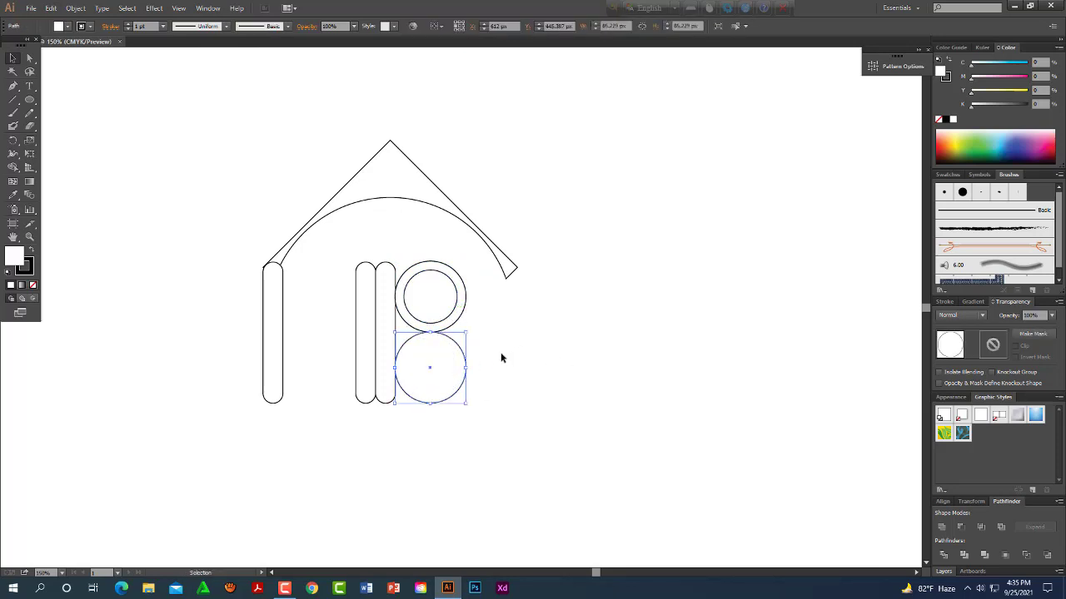
left_click_drag(500, 354, 435, 388)
left_click(462, 385, "shift")
right_click(450, 382)
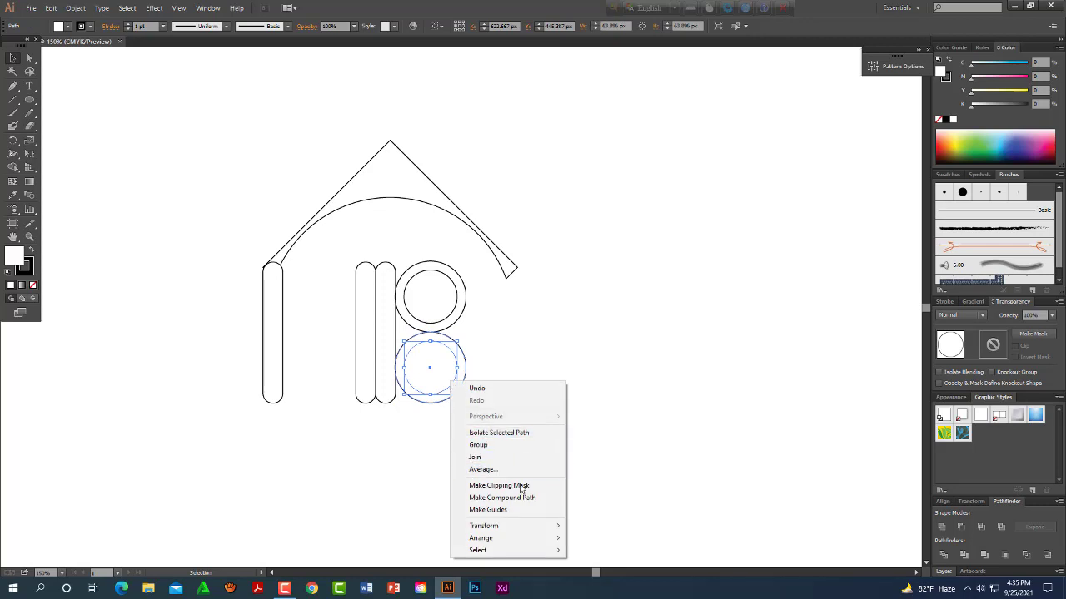
left_click(602, 509)
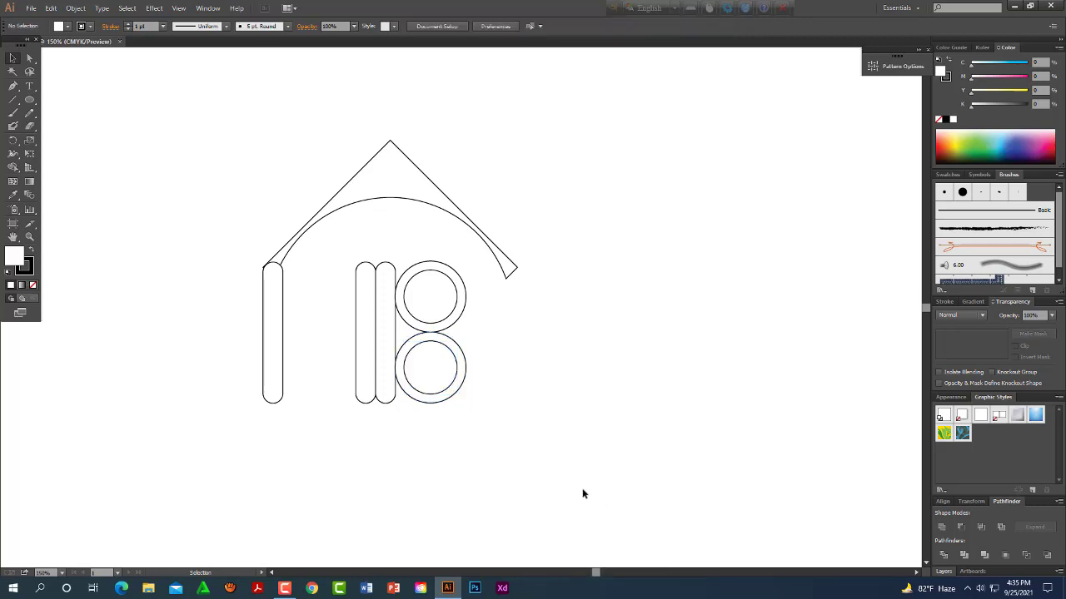
left_click_drag(577, 429, 589, 443)
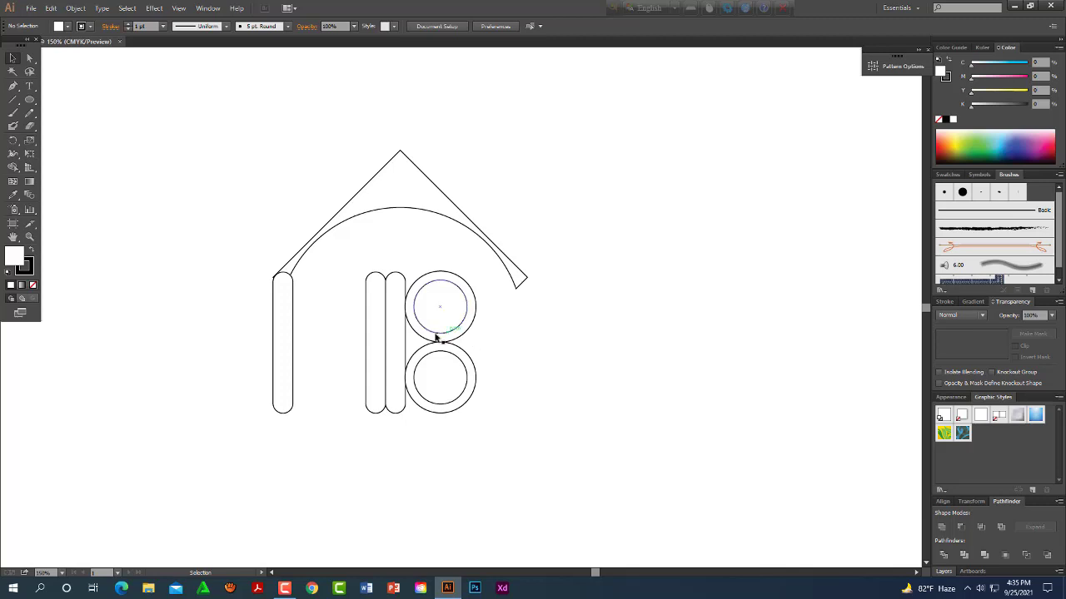
Merge the two adjoining rounded bars beneath the roof's middle into one shape with Shape Builder.
left_click_drag(324, 250, 425, 296)
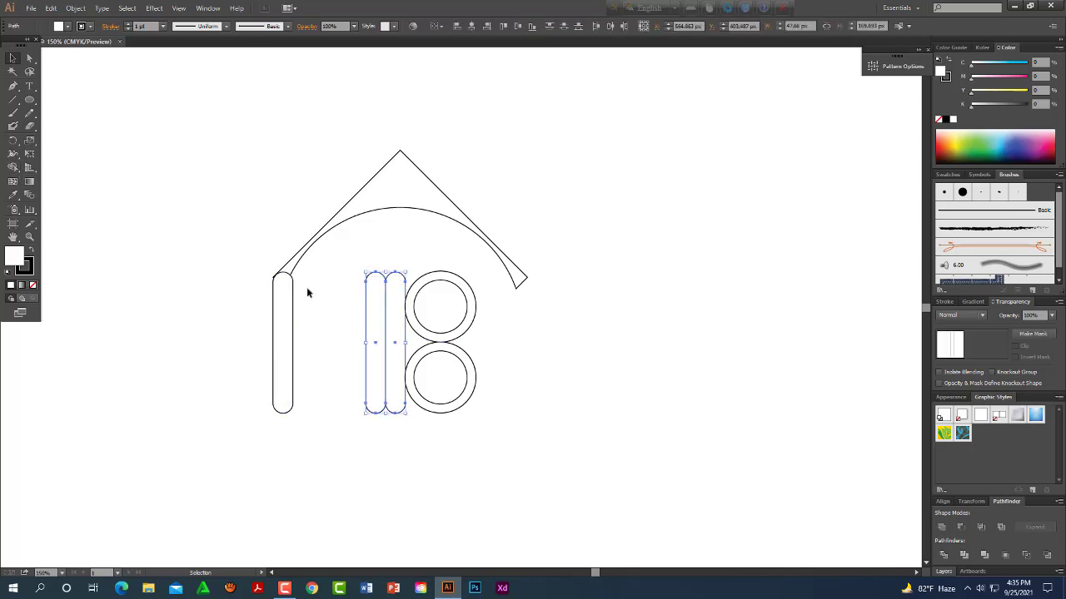
left_click(12, 166)
left_click_drag(376, 295, 394, 301)
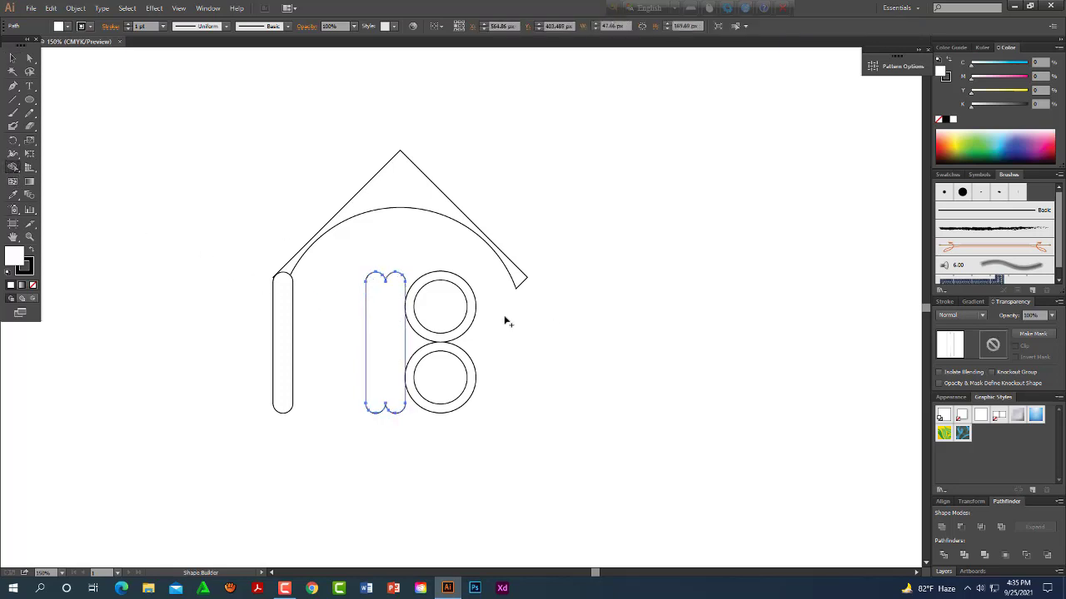
left_click(11, 59)
left_click(144, 189)
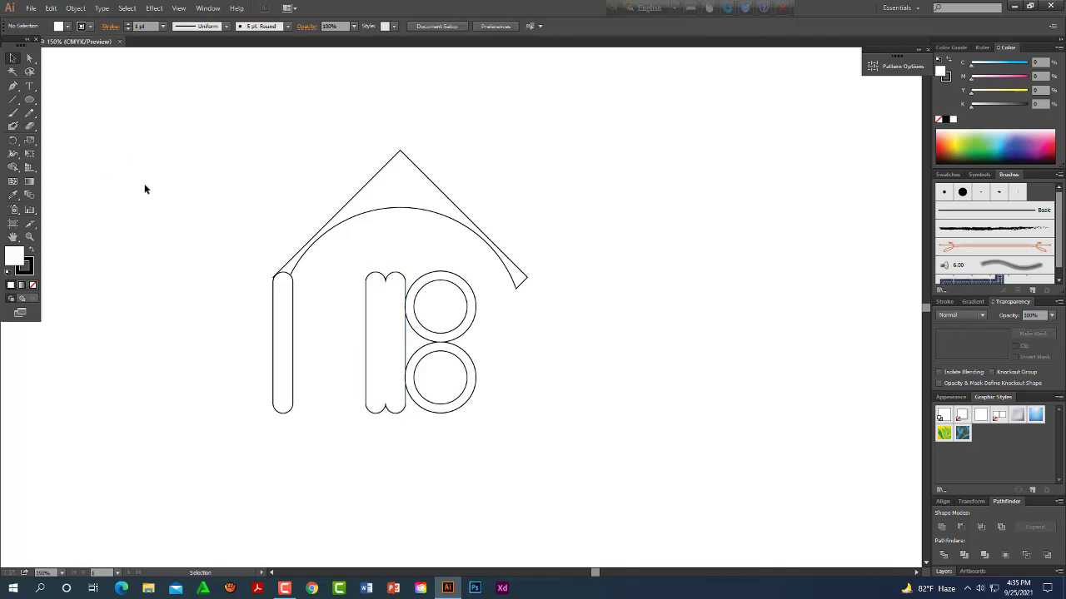
Use Shape Builder on the stacked circles to separate the upper and lower ring areas from their inner circles.
left_click_drag(473, 380, 469, 383)
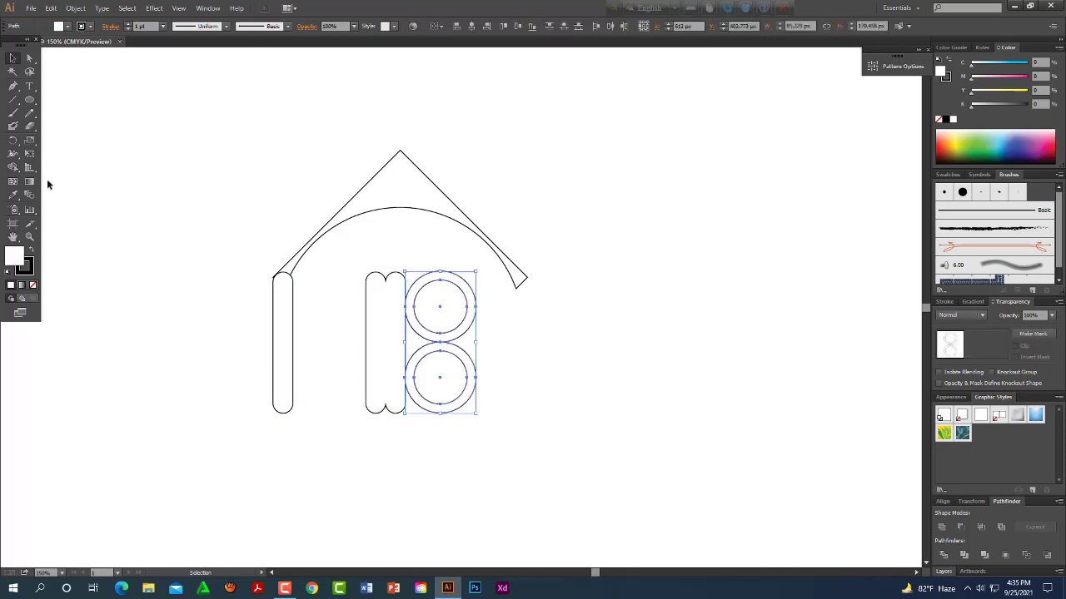
left_click(12, 167)
left_click(427, 283)
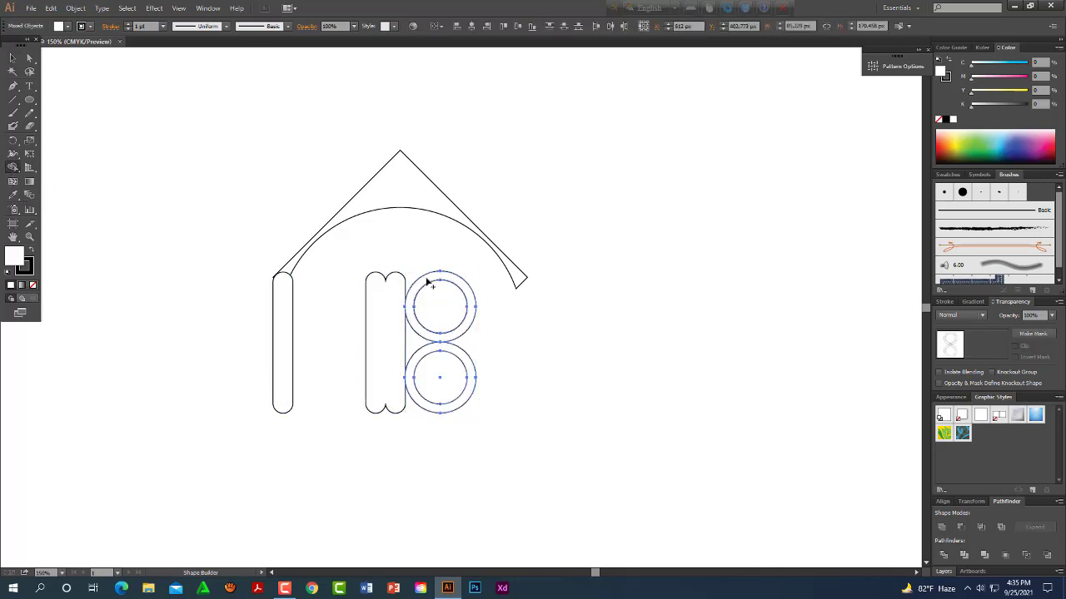
left_click(424, 361)
left_click(13, 59)
left_click(213, 166)
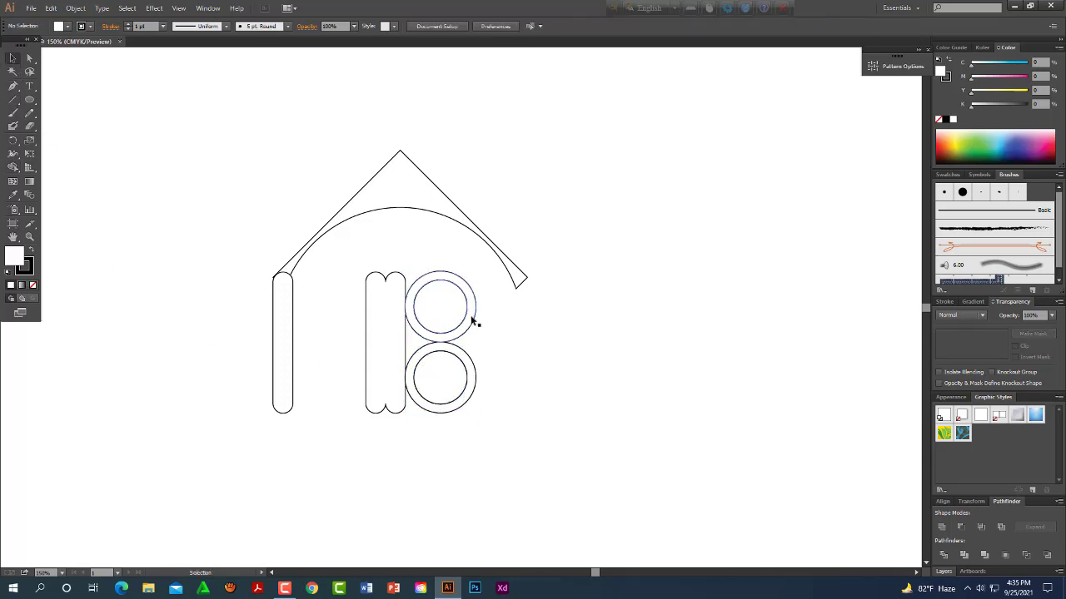
left_click_drag(473, 317, 458, 335)
left_click(469, 334)
left_click(459, 362)
left_click(511, 355)
mouse_move(514, 352)
left_mouse_down()
mouse_move(530, 350)
mouse_move(488, 309)
left_mouse_up()
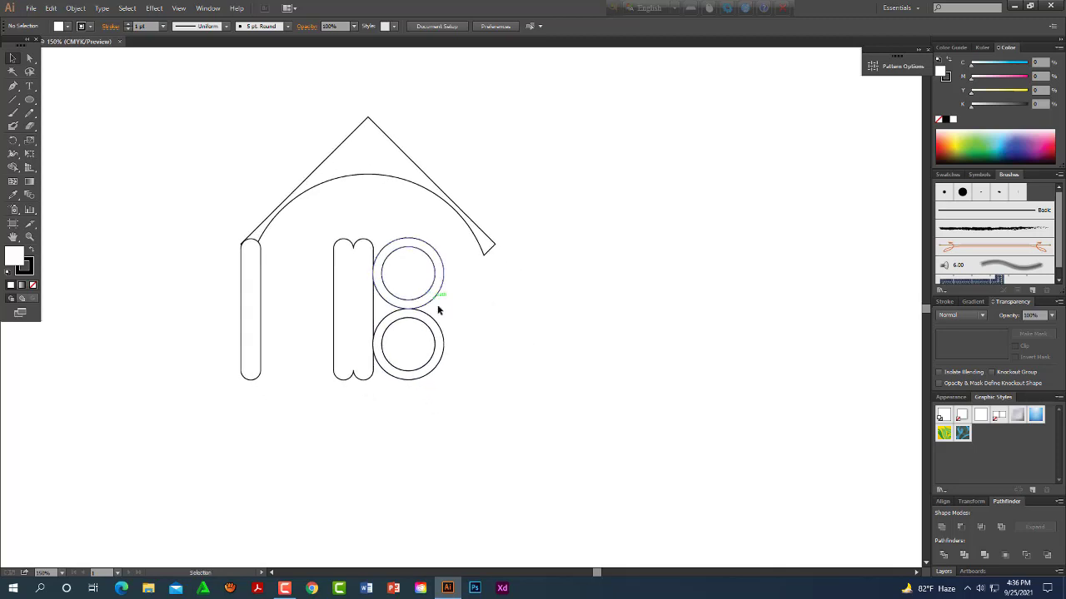
left_click(359, 149)
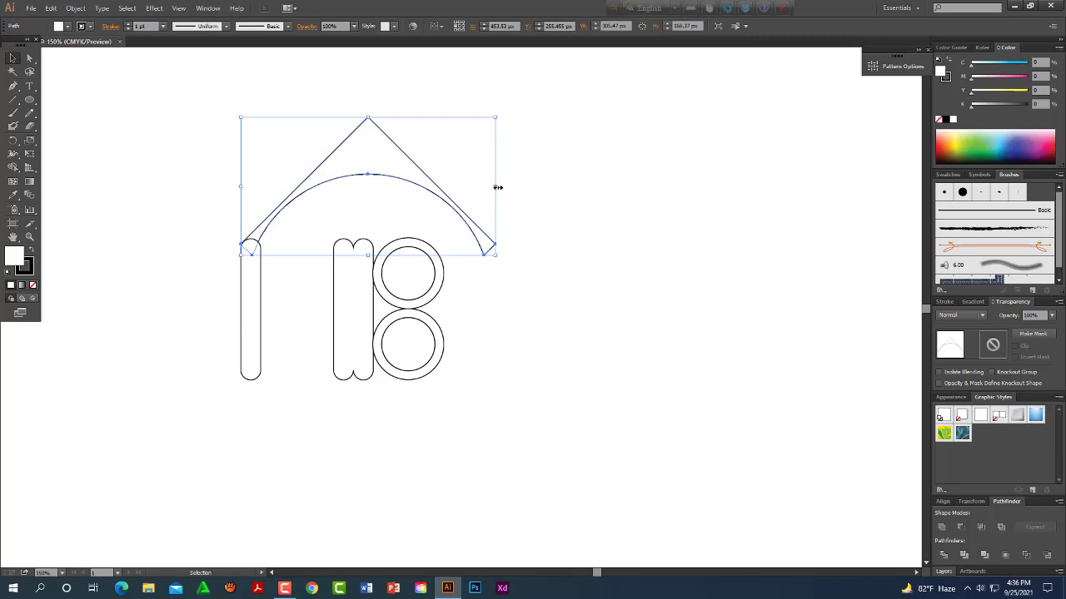
left_click(547, 207)
left_click_drag(536, 182, 542, 224)
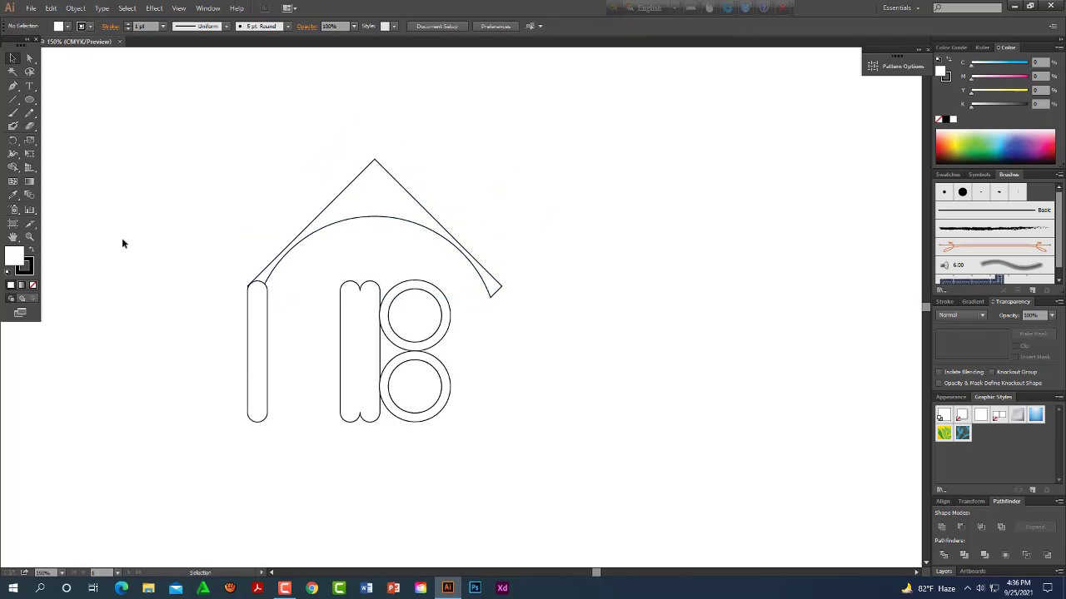
Draw a Pen curve from the single bar's inner edge, sweeping across the rings and up past the roof's opposite slope.
left_click(13, 86)
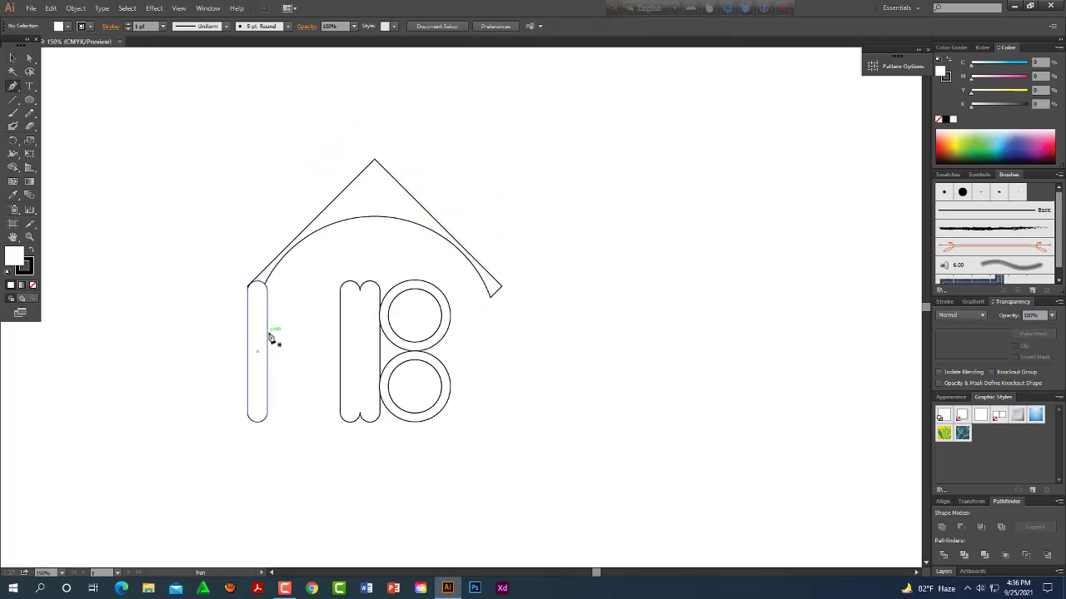
left_click(269, 337)
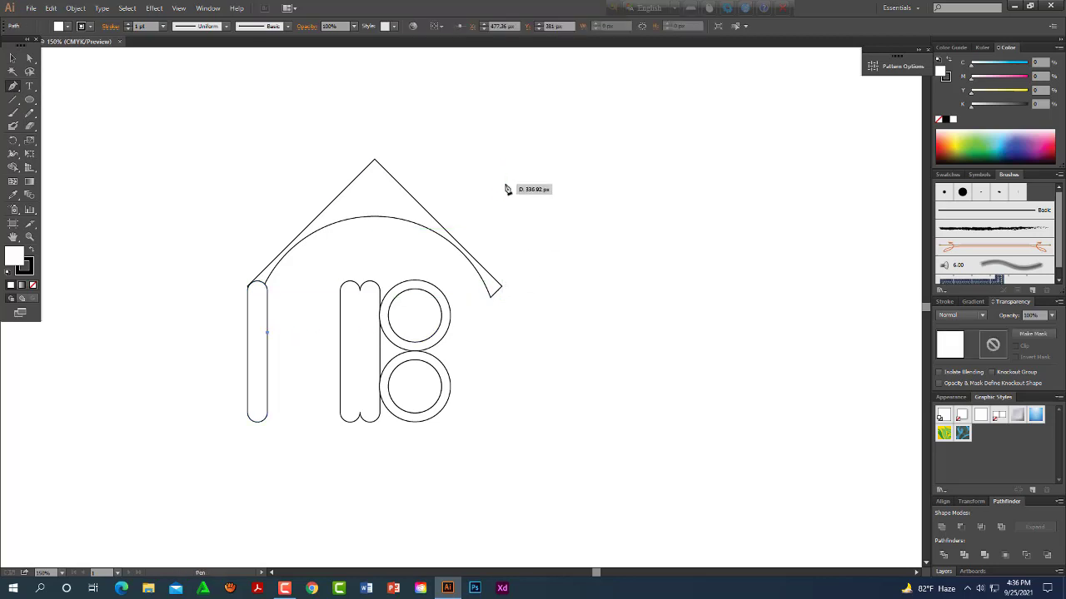
mouse_move(502, 185)
left_mouse_down()
mouse_move(549, 137)
mouse_move(566, 64)
mouse_move(564, 124)
mouse_move(525, 124)
mouse_move(574, 102)
left_mouse_up()
left_click(501, 297)
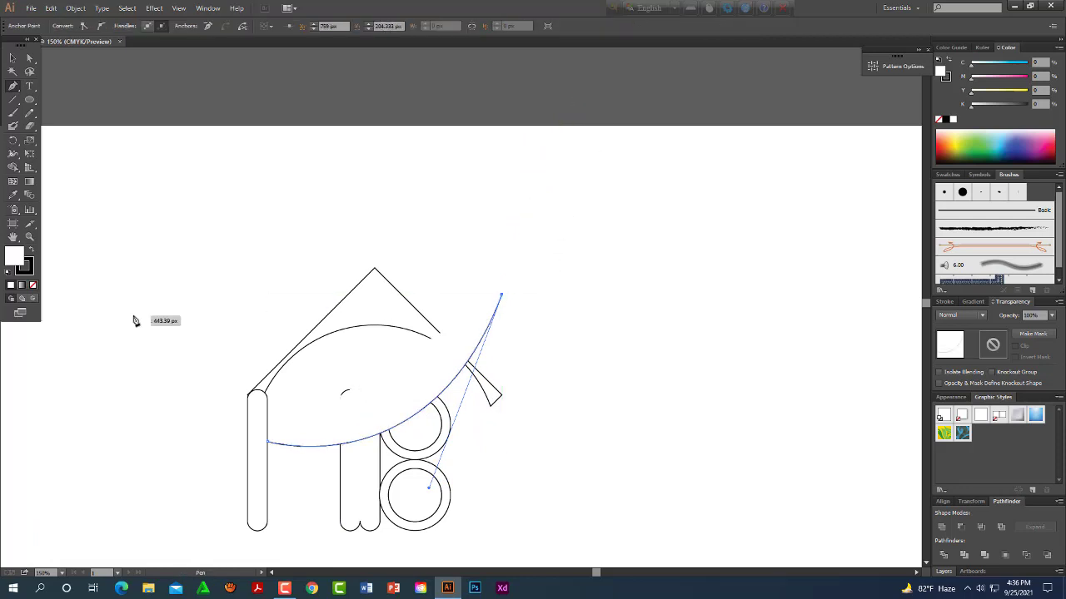
Remove the path's fill and close it into a tapered swoosh with a second curve ending lower on the single bar's edge.
left_click(34, 285)
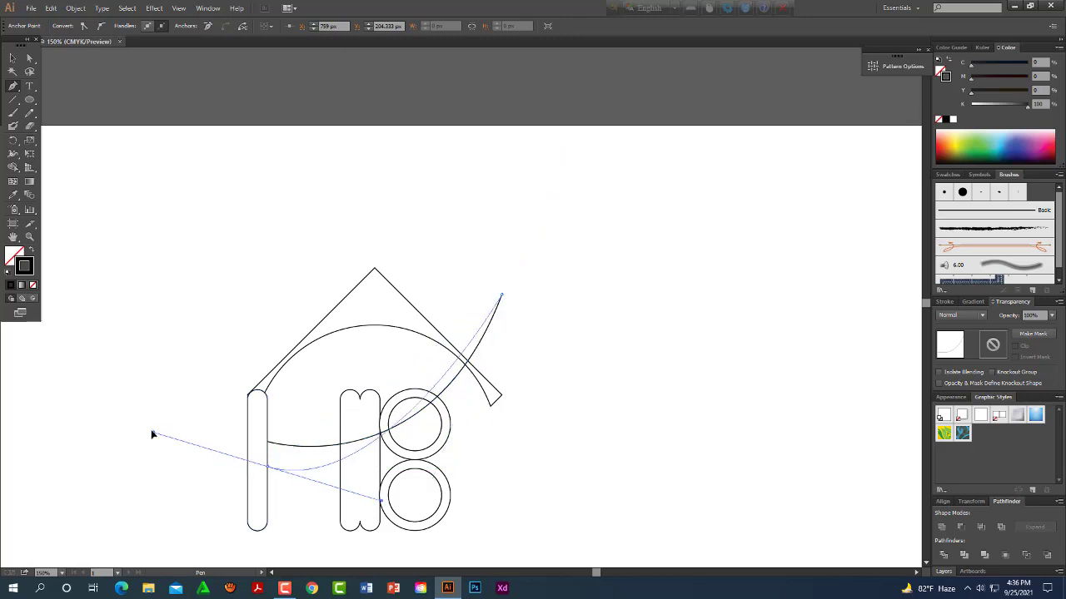
left_click_drag(84, 435, 61, 448)
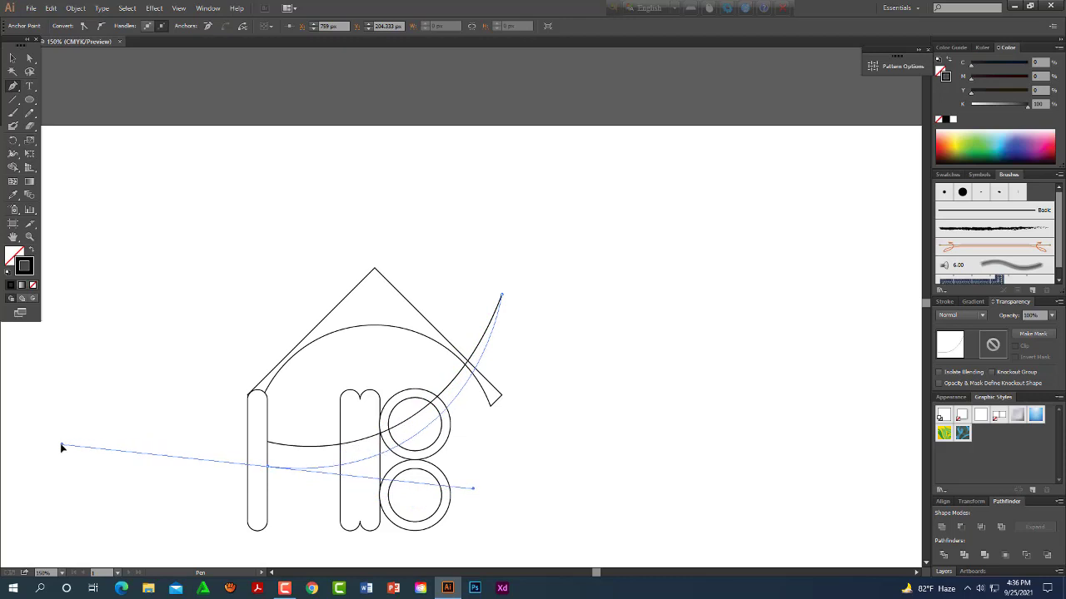
left_click_drag(61, 448, 61, 444)
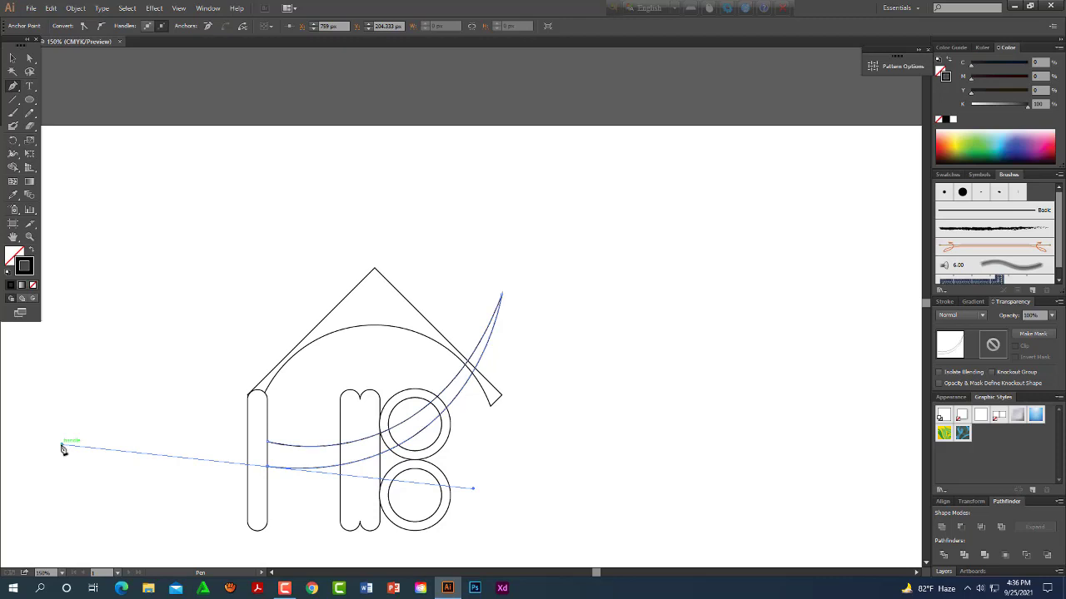
left_click(267, 468)
left_click(267, 442)
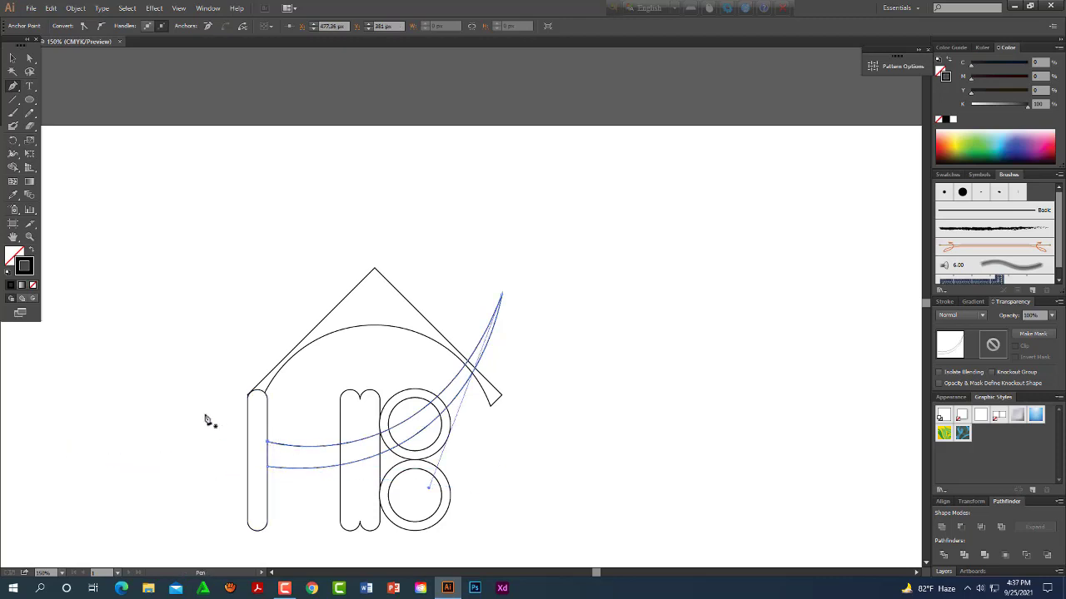
left_click(13, 57)
left_click(188, 320)
scroll(174, 319, "down", 2)
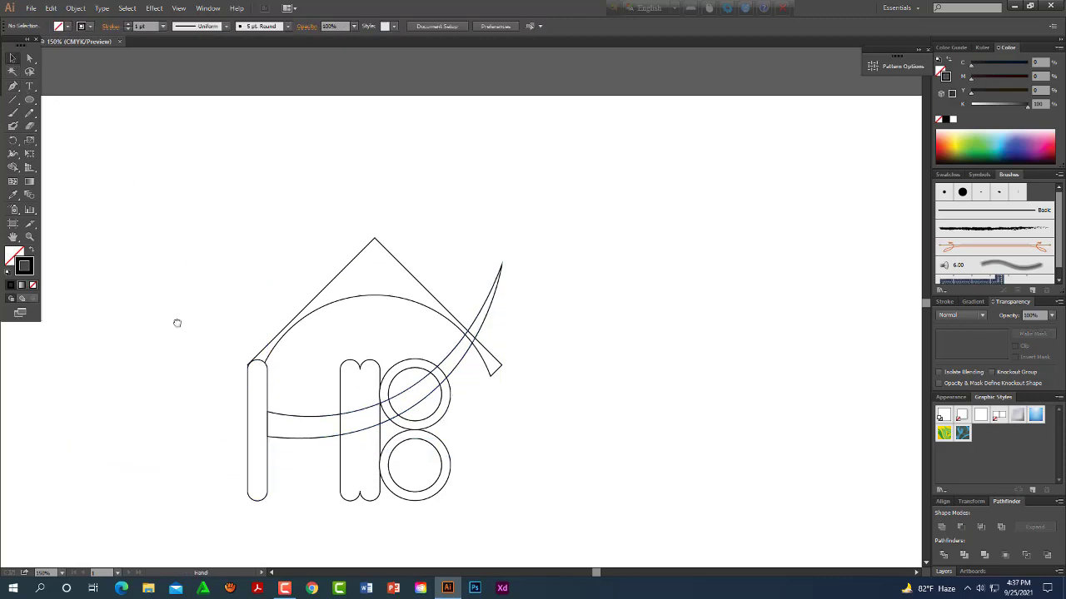
left_click_drag(176, 312, 169, 295)
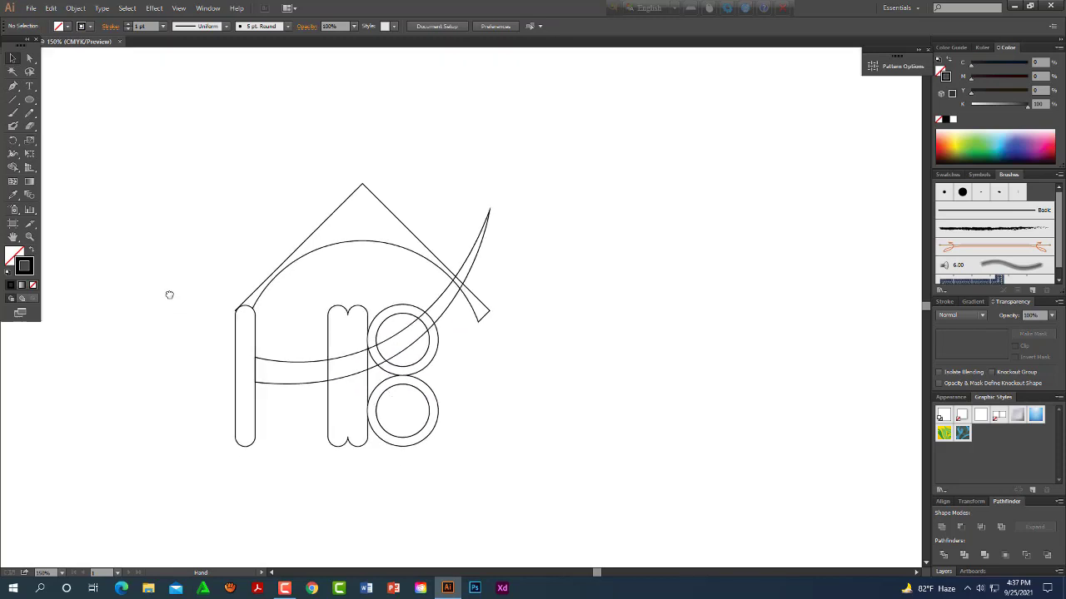
Merge the swoosh's segments with Shape Builder into one continuous piece that cuts through the roof.
left_click(491, 313)
key("space")
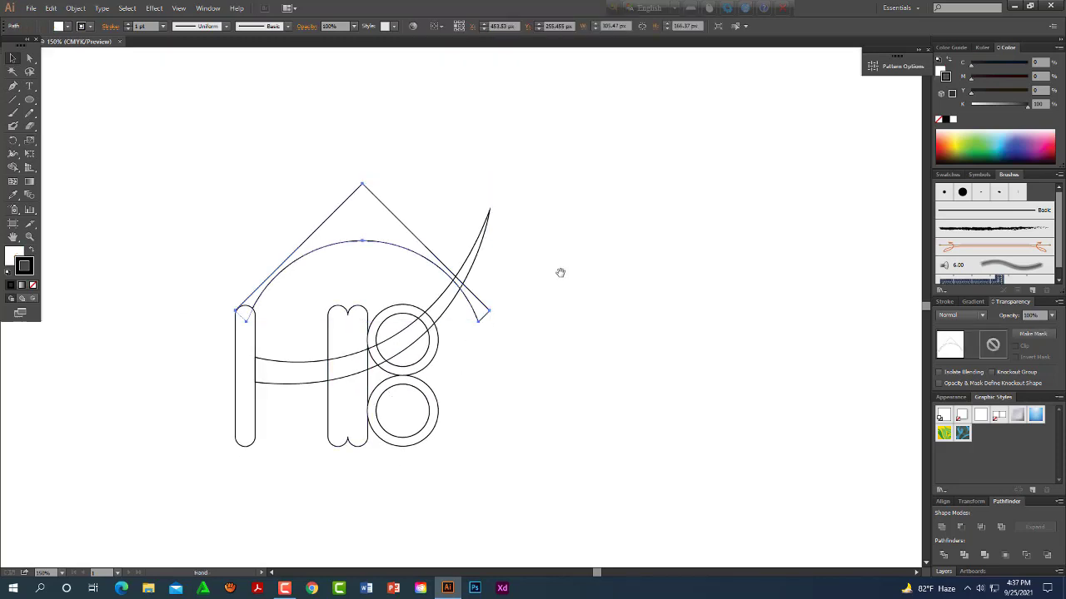
key("ctrl+plus")
left_click_drag(561, 274, 552, 324)
left_click(487, 353)
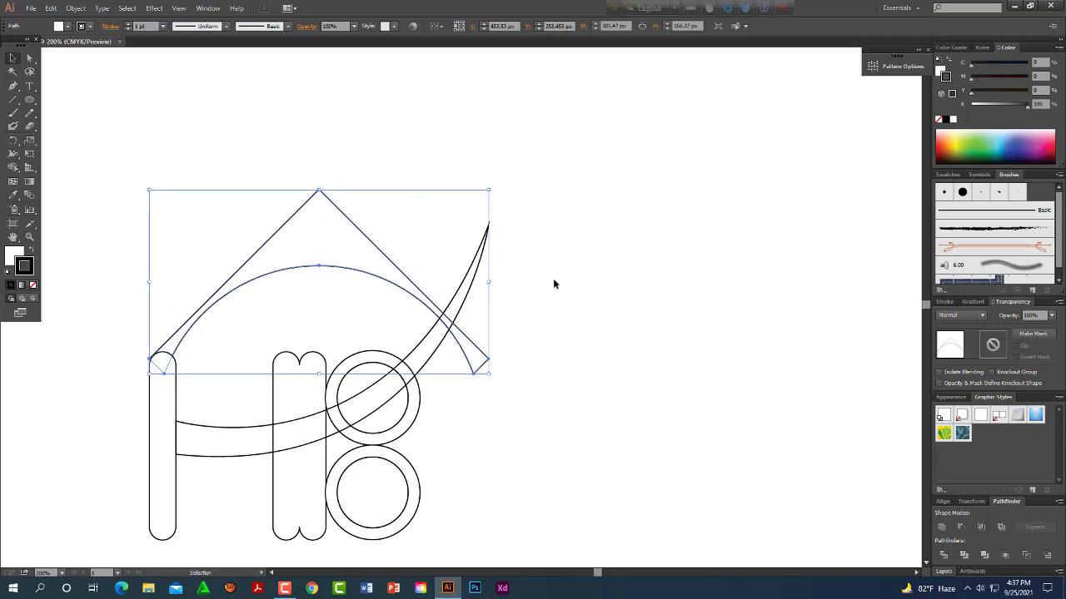
left_click_drag(524, 280, 418, 326)
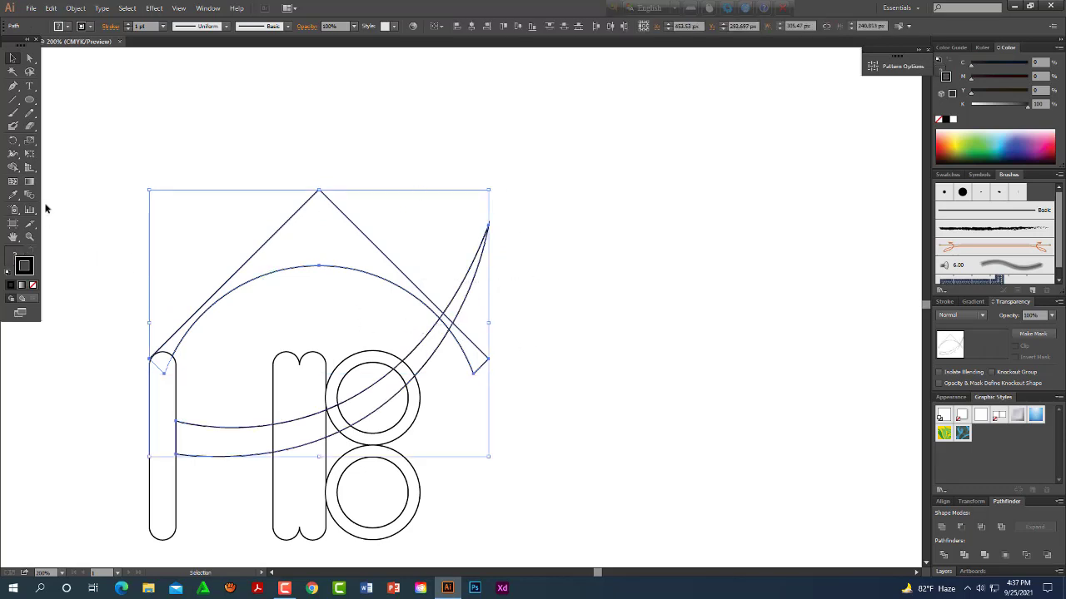
left_click(13, 167)
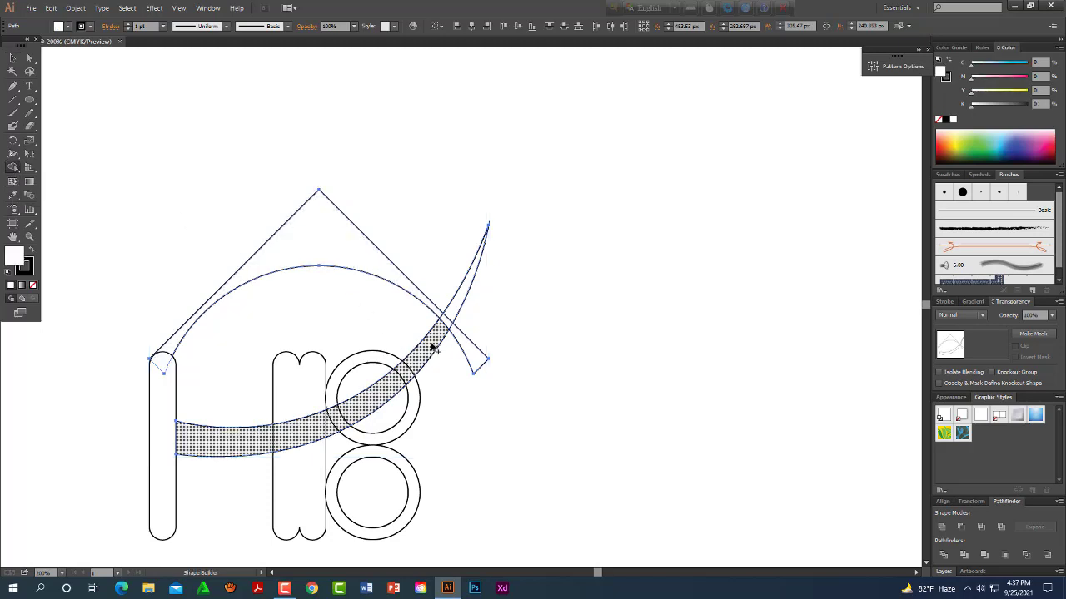
left_click_drag(433, 348, 451, 317)
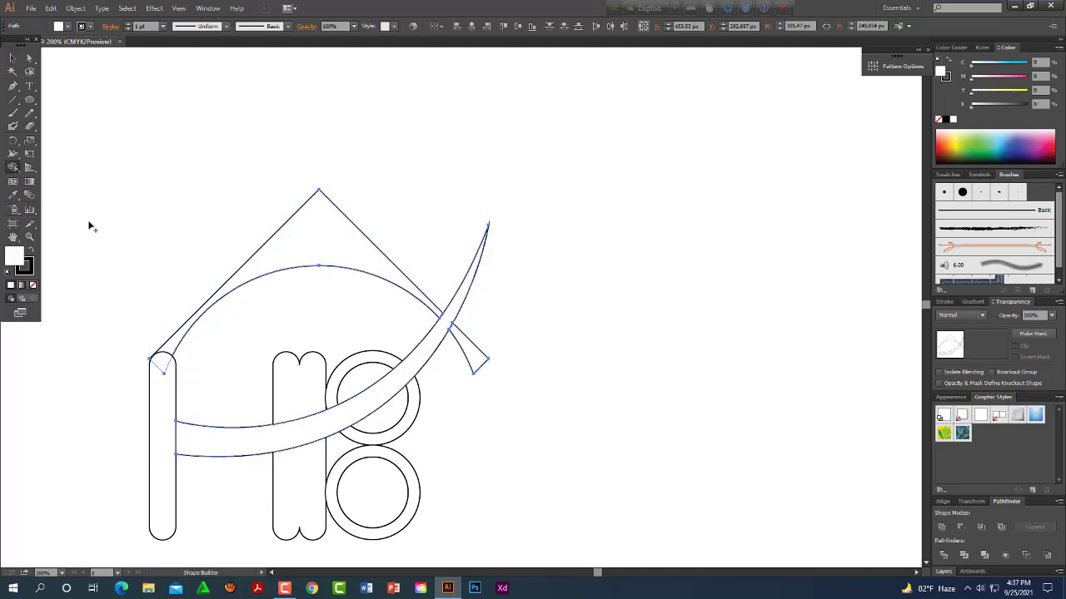
key("v")
left_click(655, 277)
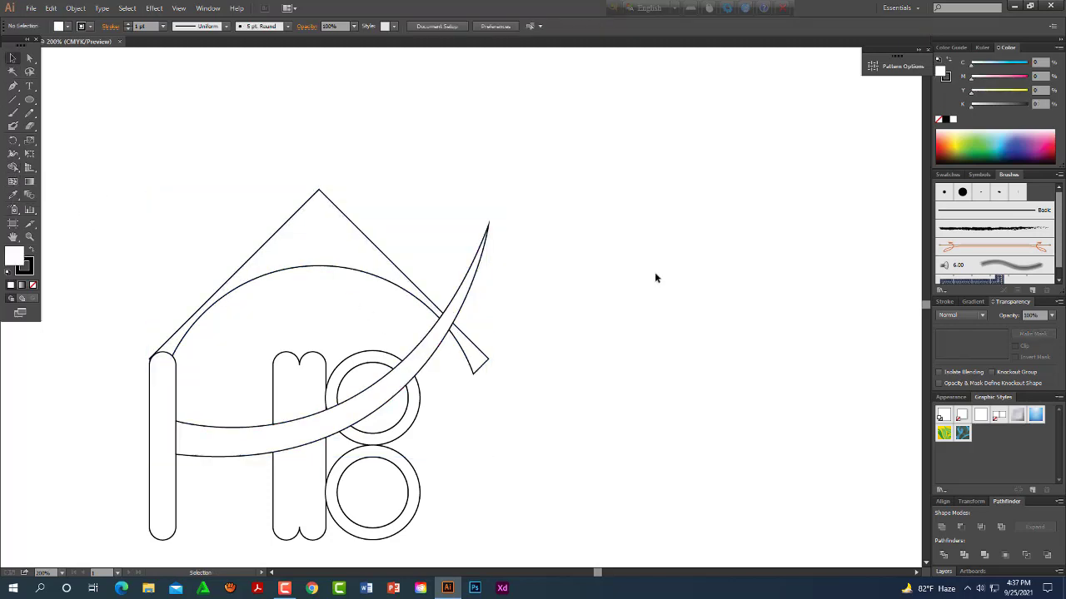
Give the swoosh a white stroke with a weight of 3 pt.
left_click(480, 271)
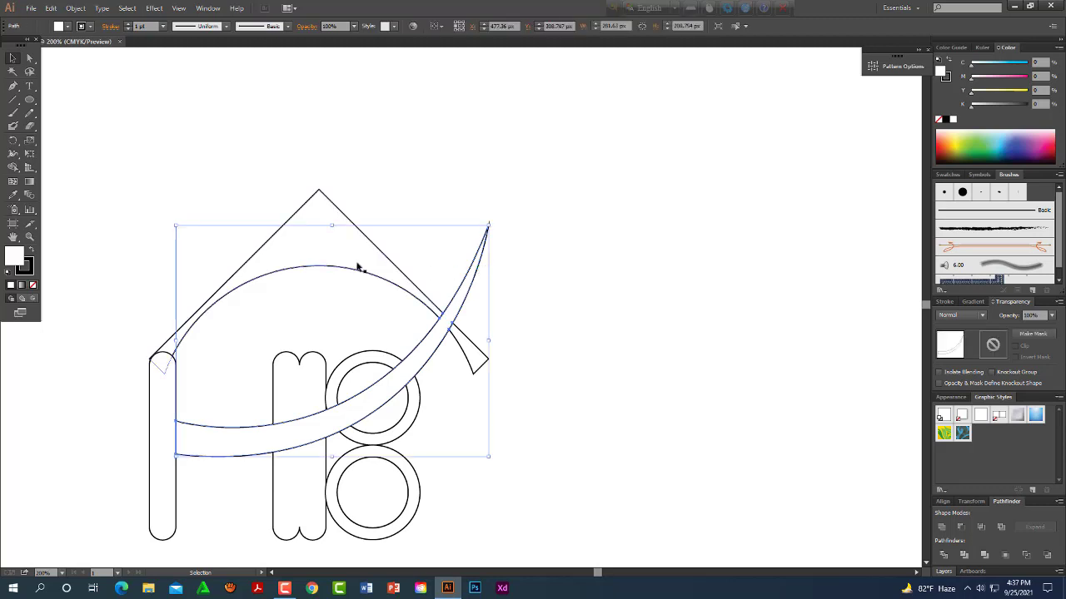
left_click(67, 27)
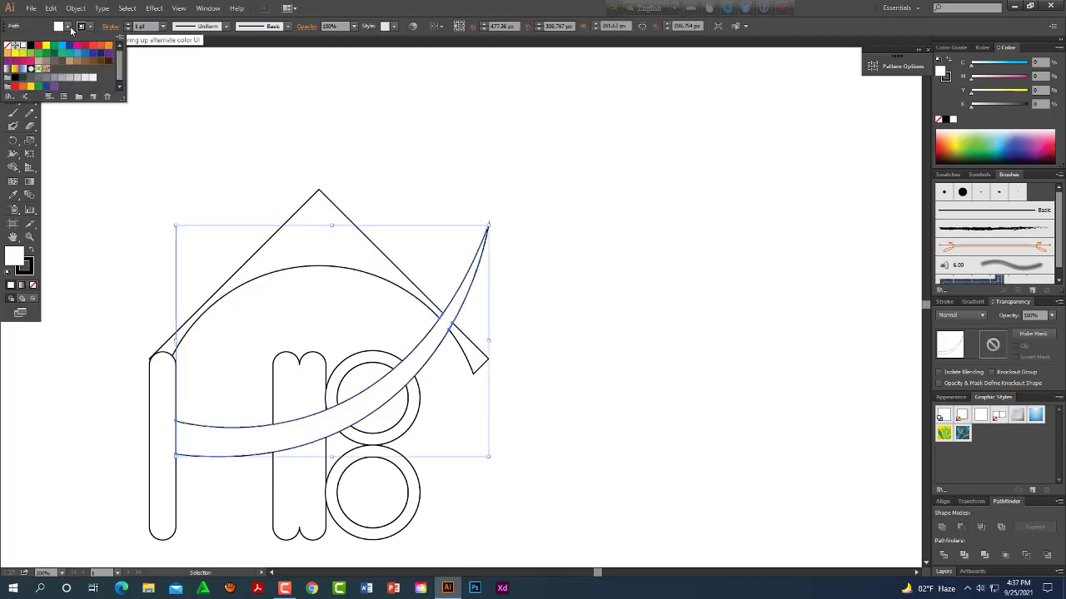
left_click(91, 29)
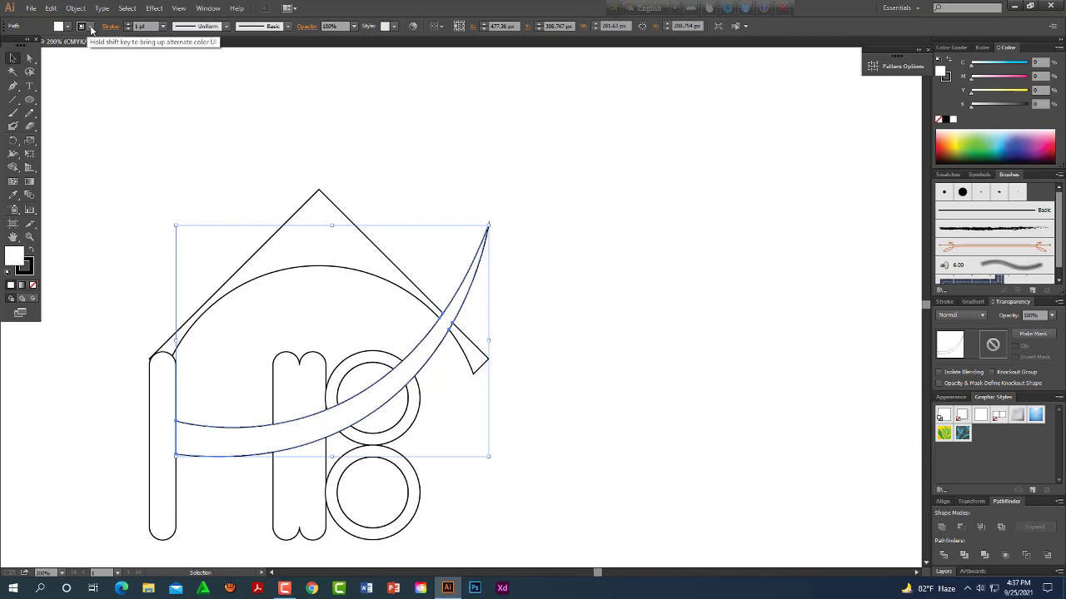
left_click(91, 29)
left_click(27, 48)
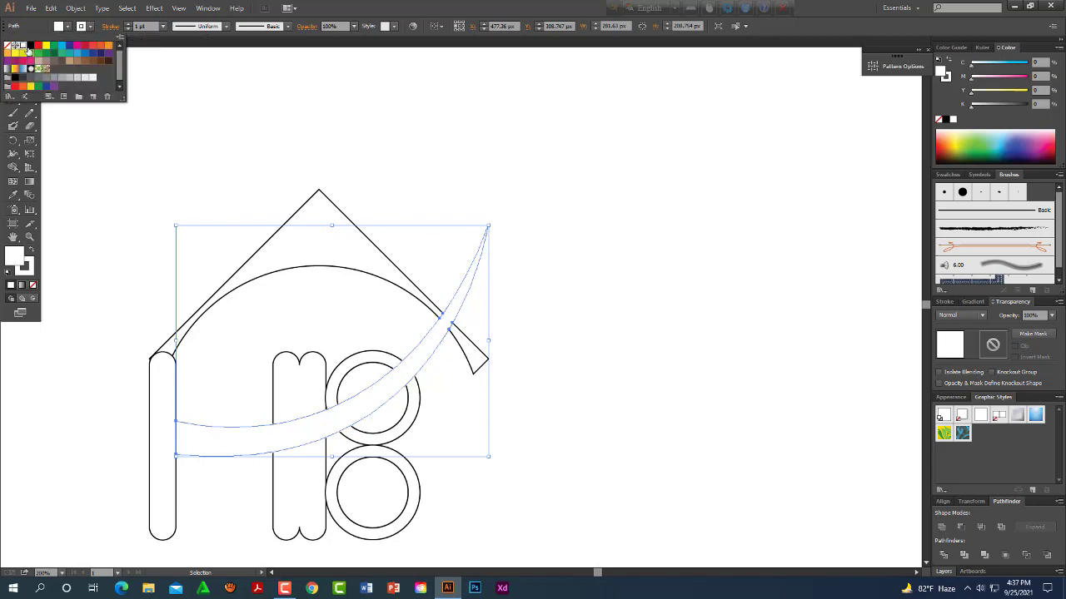
left_click(164, 27)
left_click(163, 27)
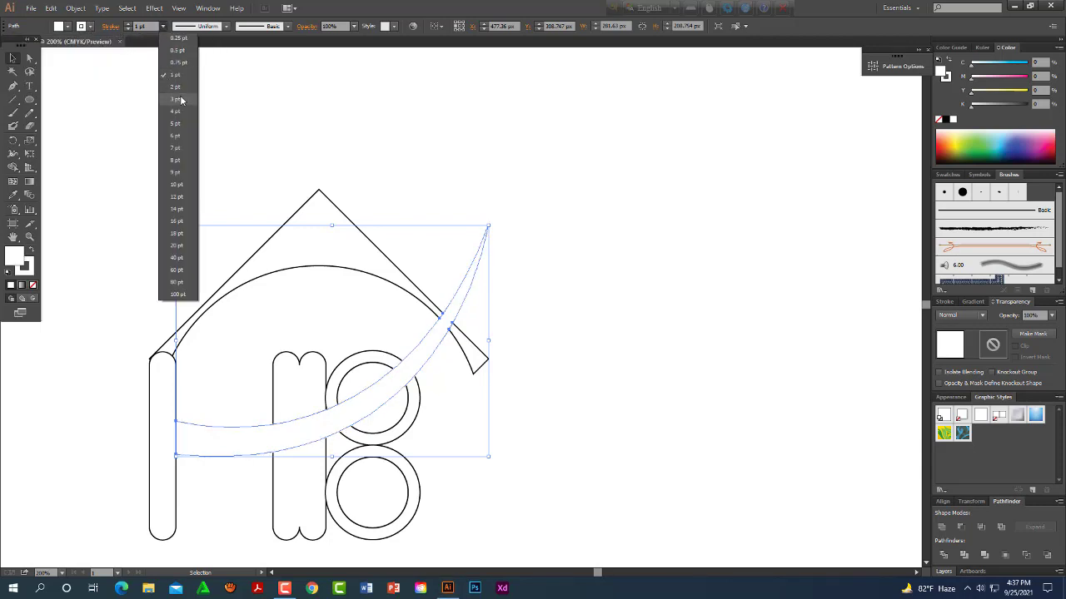
left_click(176, 99)
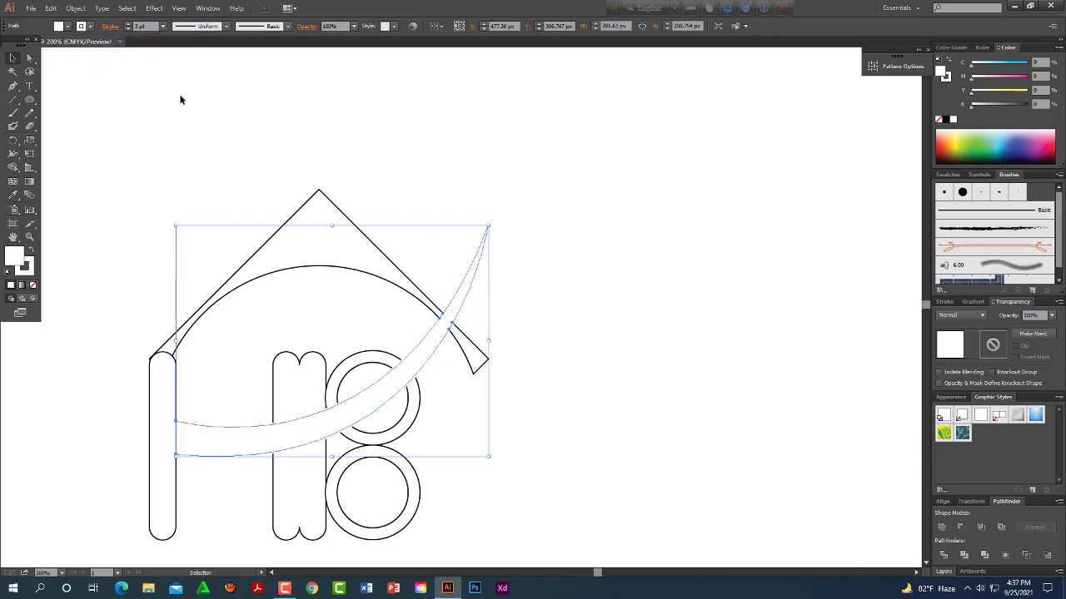
Remove the swoosh's fill and set it back to white.
left_click(33, 285)
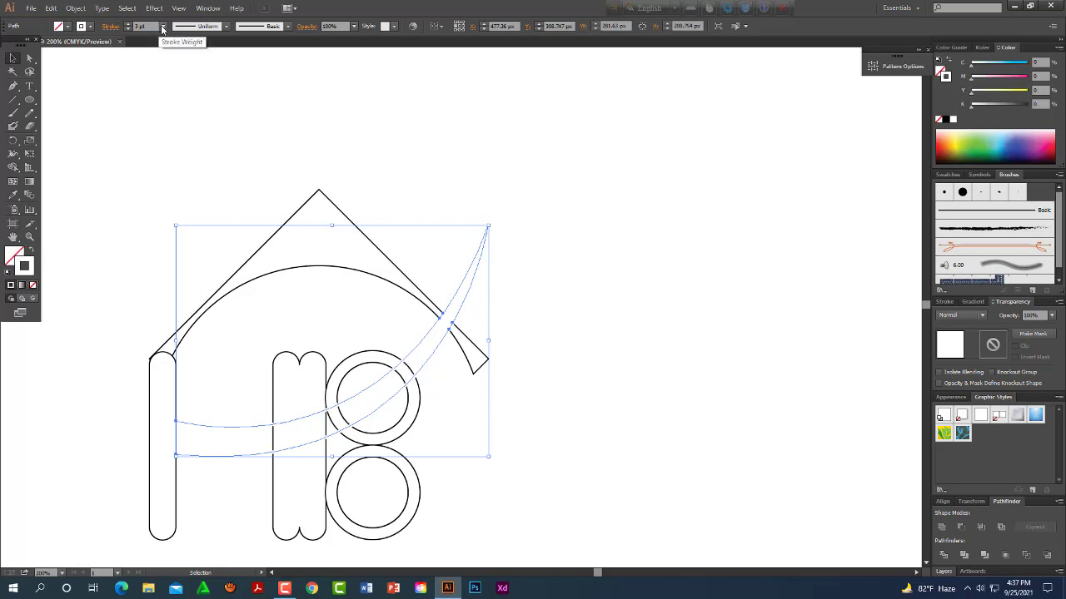
left_click(186, 162)
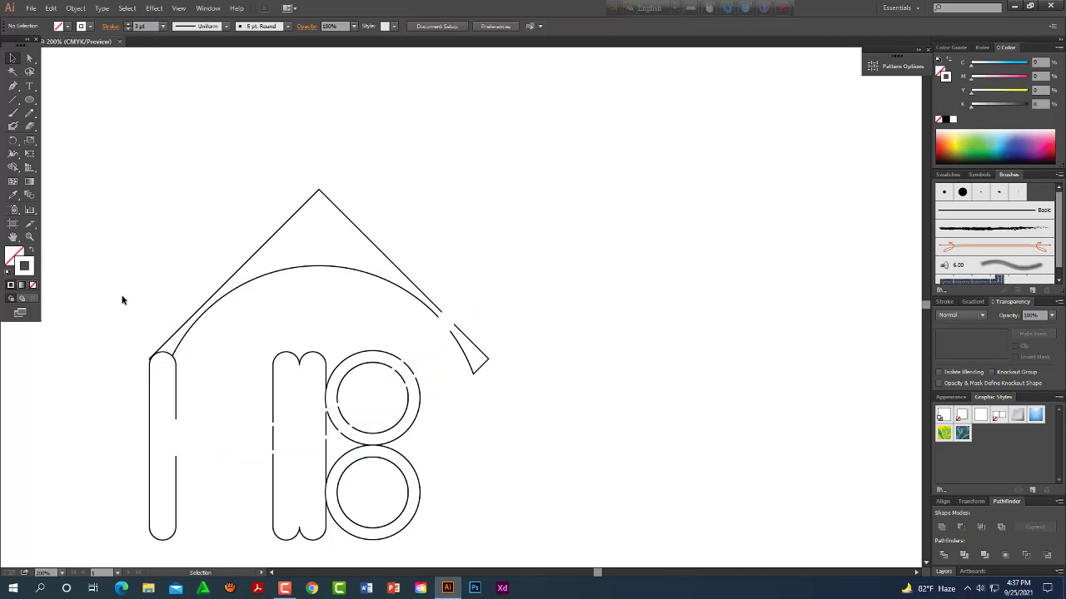
left_click(358, 426)
left_click(91, 26)
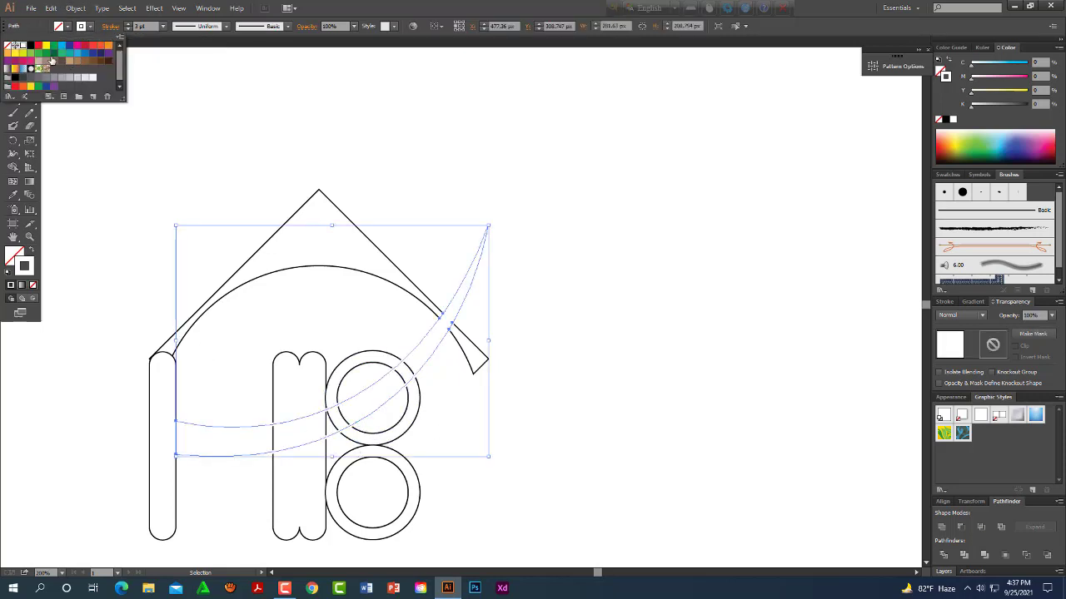
key("Escape")
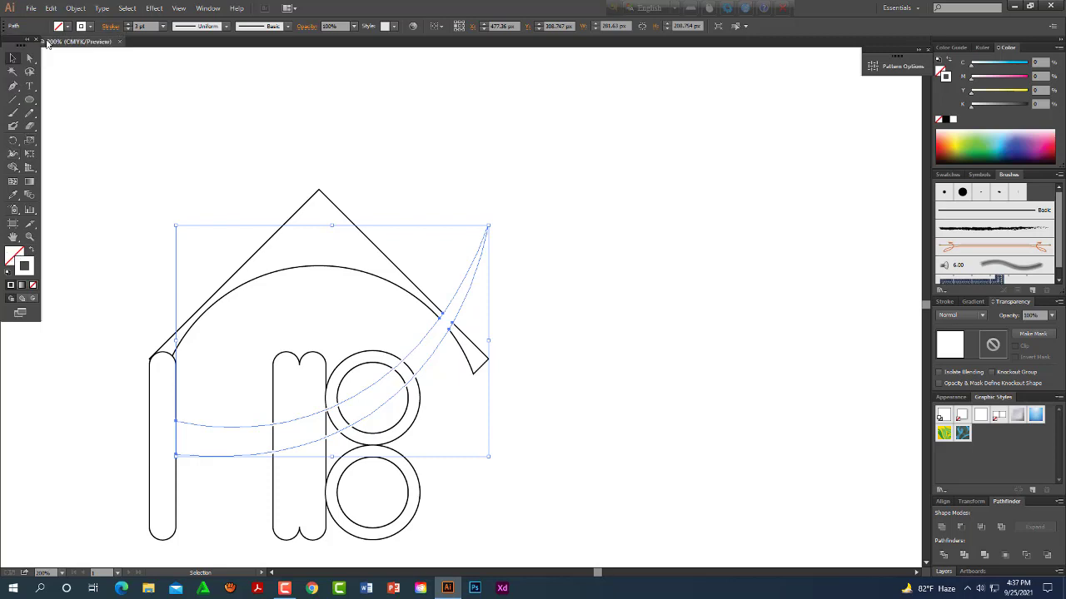
left_click(68, 25)
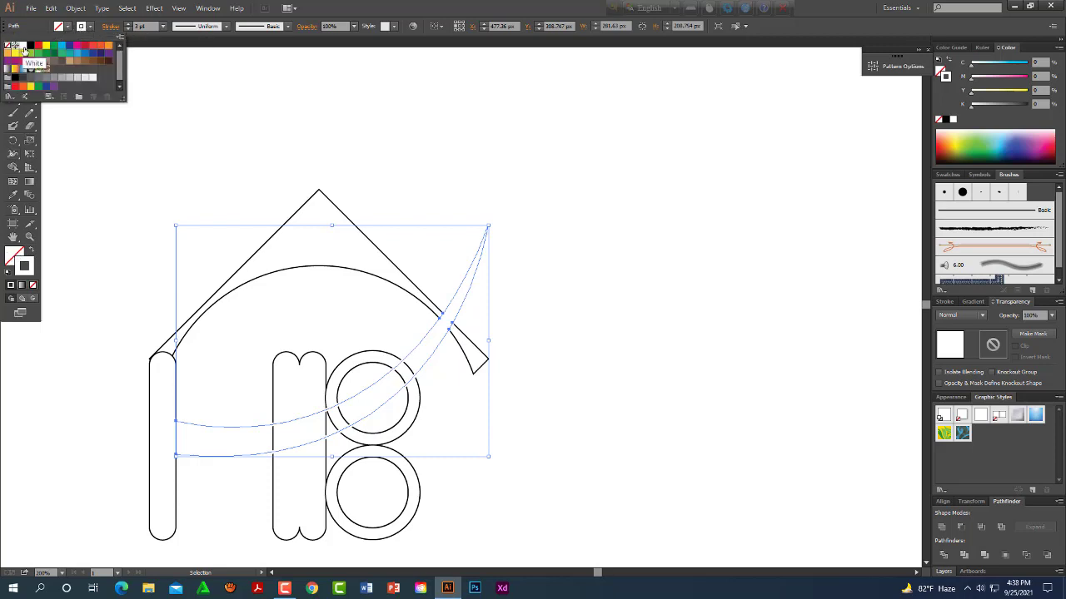
left_click(25, 50)
left_click(96, 217)
Fill the swoosh with light green at about C 34.51, M 0, Y 53.33, K 0.
left_click(659, 328)
key("space")
left_click_drag(604, 401, 680, 381)
left_click(543, 298)
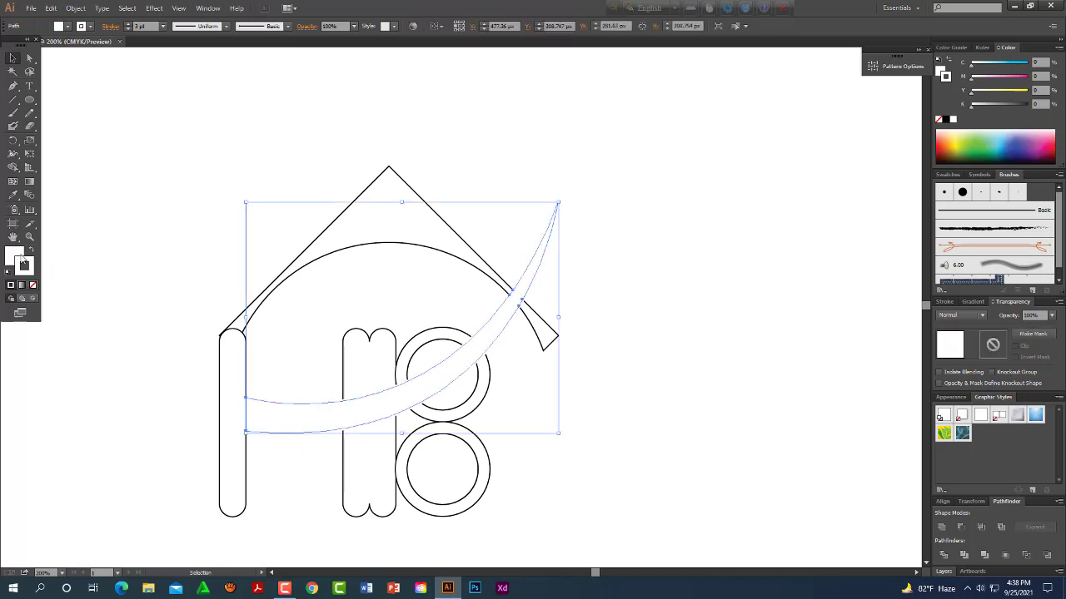
left_click_drag(1004, 129, 993, 129)
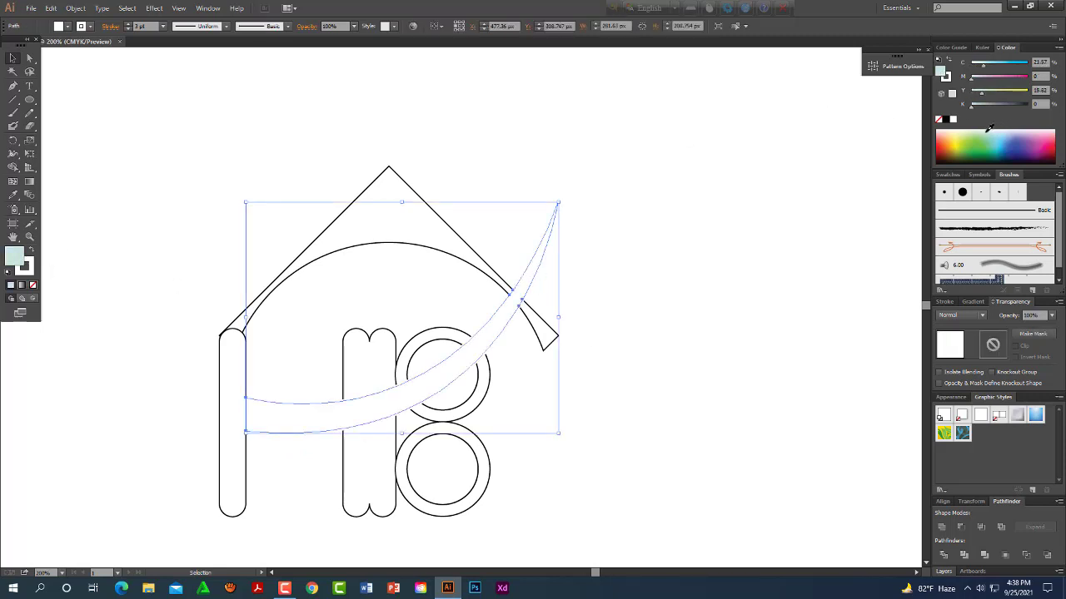
left_click(989, 128)
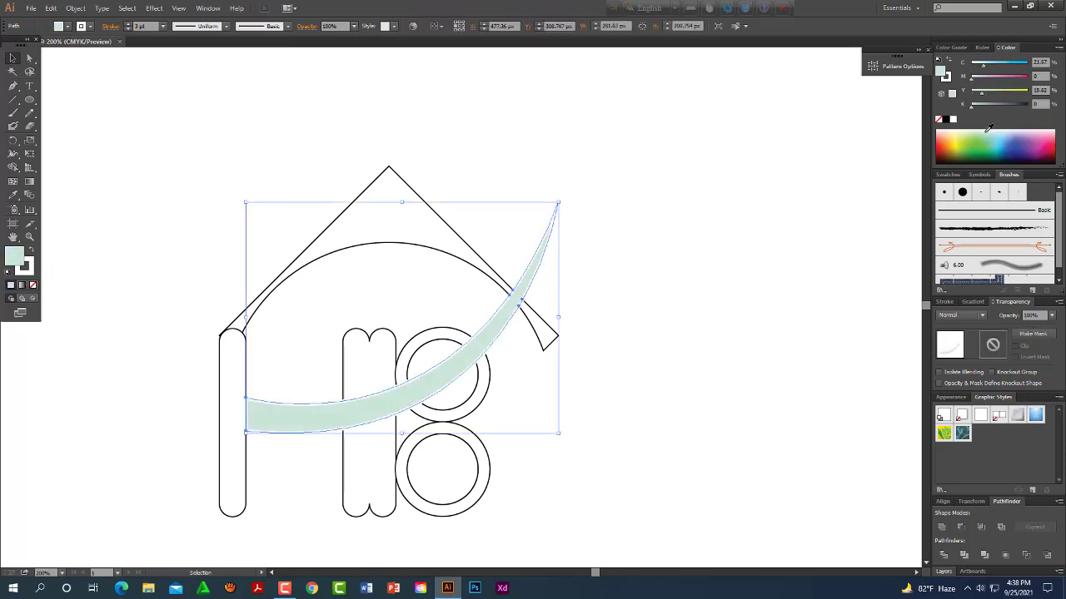
left_click(981, 129)
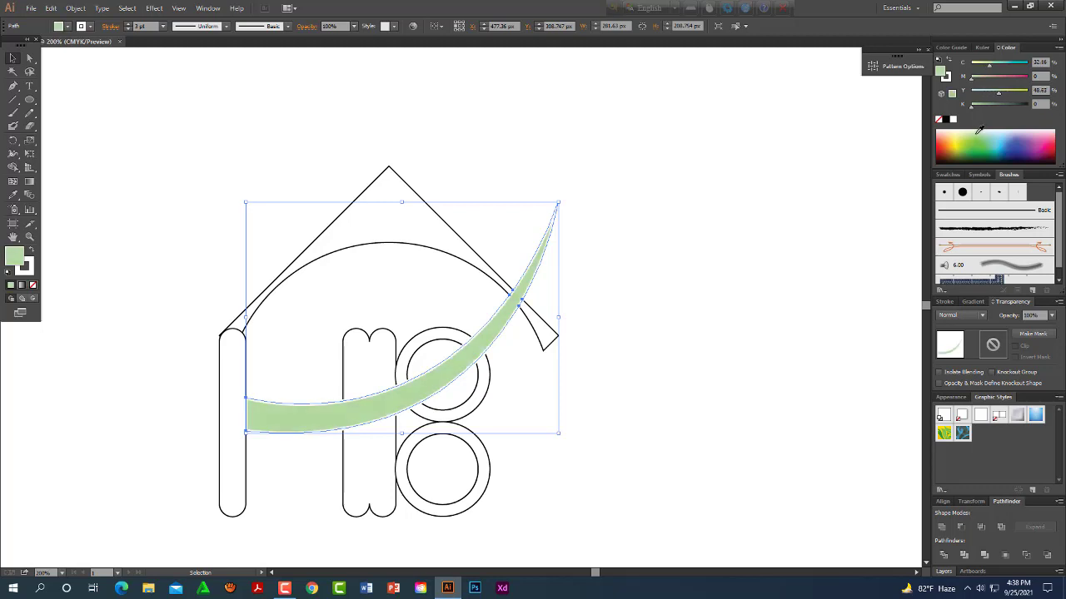
left_click(777, 288)
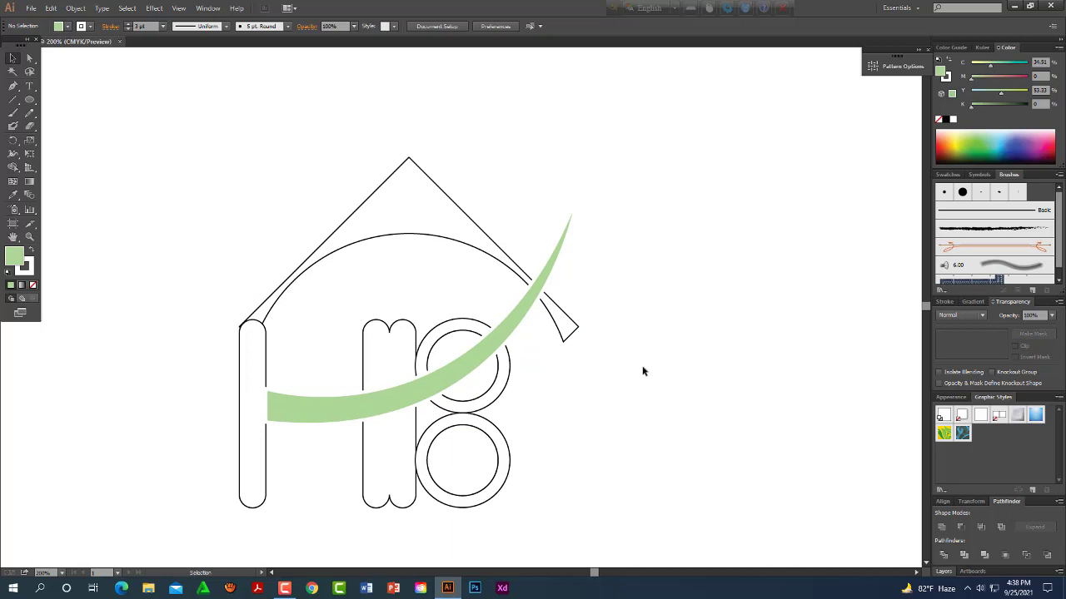
Merge the roof piece and the single vertical bar into one shape with Shape Builder.
left_click_drag(160, 189, 218, 368)
left_click(218, 368)
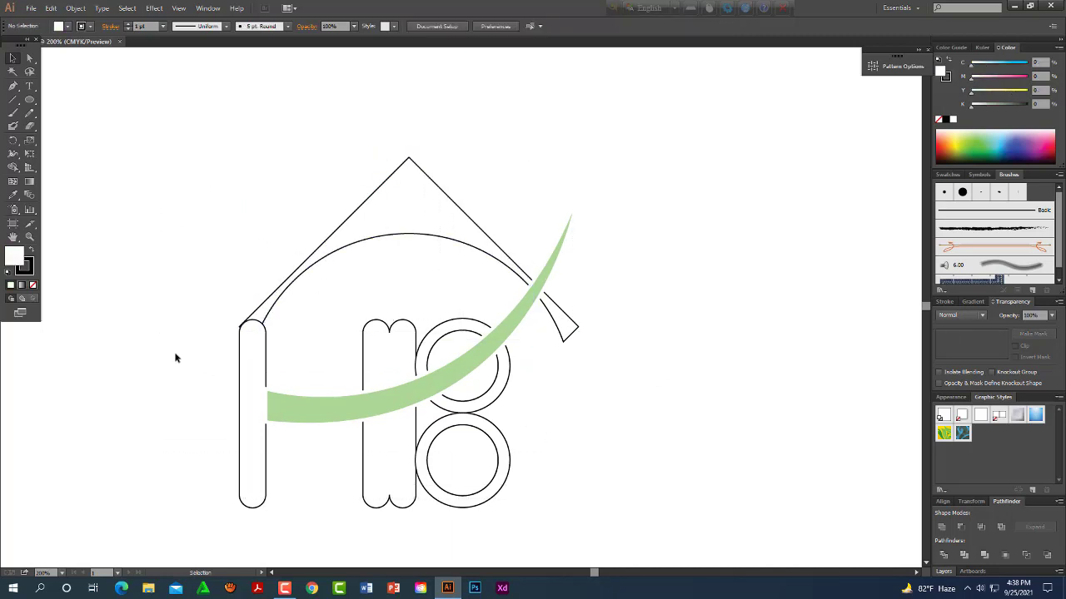
left_click(263, 306)
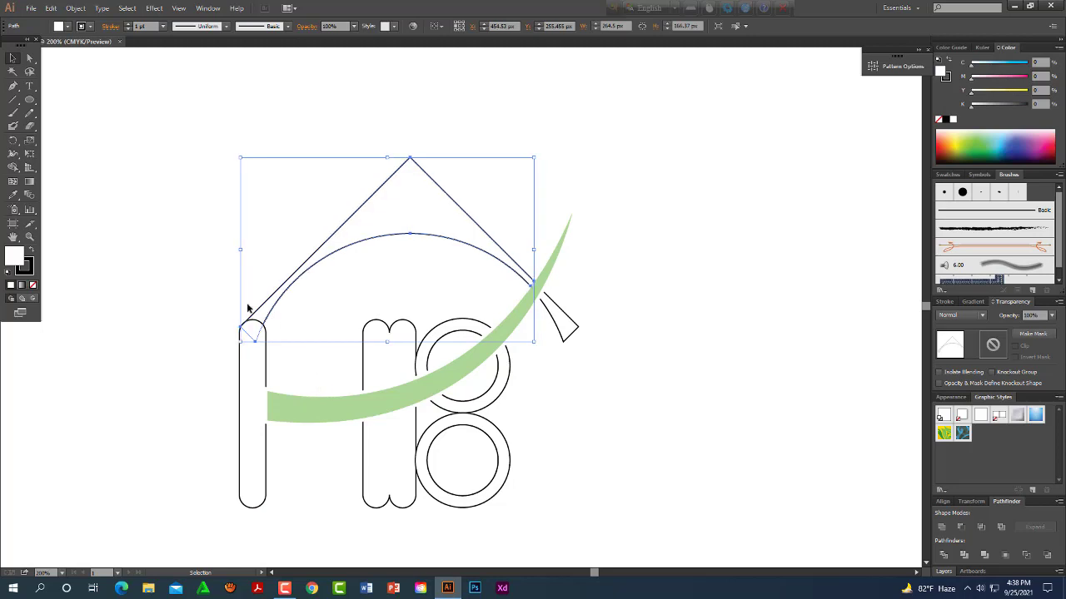
left_click(209, 333)
left_click_drag(190, 252, 268, 350)
left_click(17, 166)
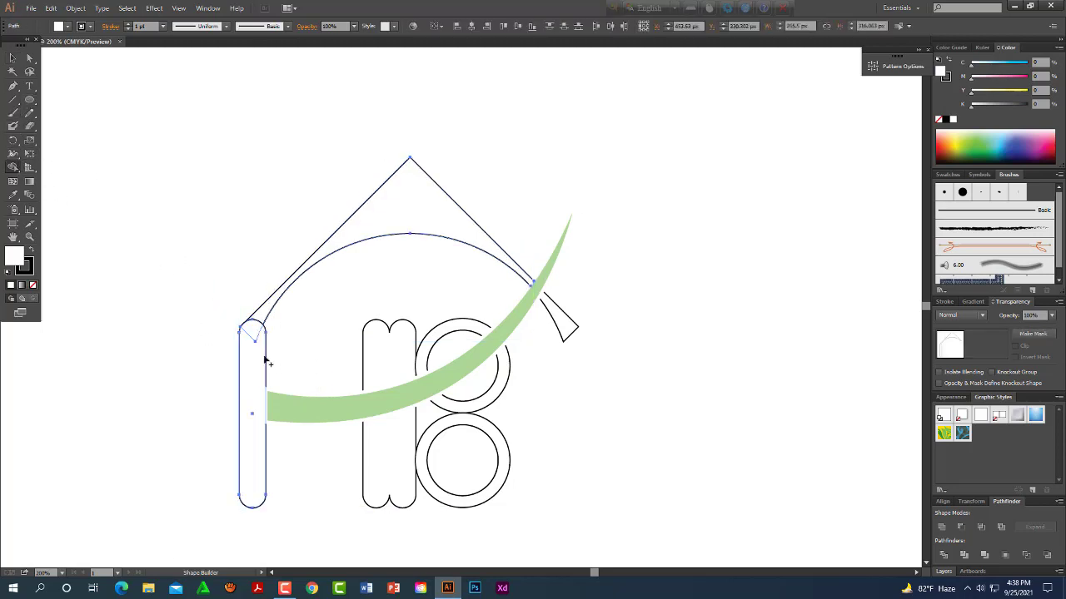
left_click_drag(264, 315, 254, 354)
Try to merge the cut-off roof tip beyond the swoosh with the roof using Shape Builder.
left_click(13, 57)
left_click(566, 326, "shift")
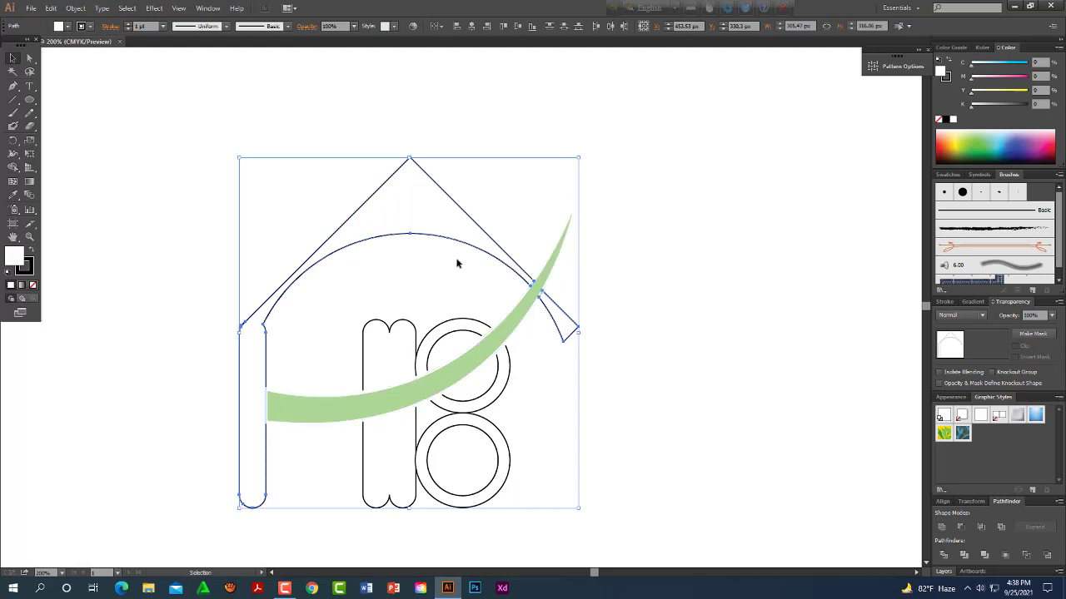
left_click(12, 166)
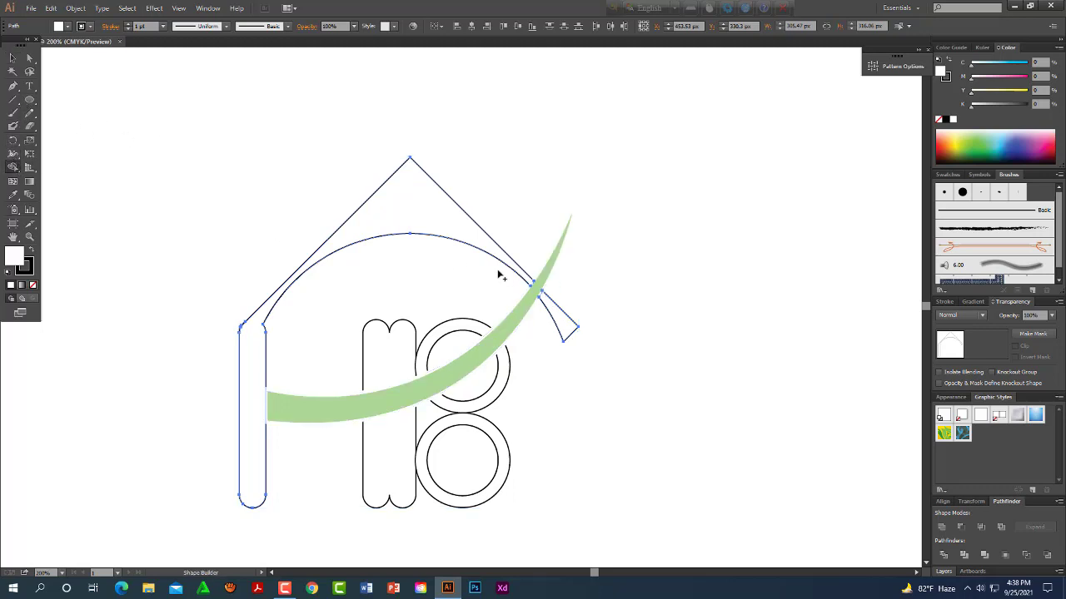
left_click_drag(527, 280, 540, 304)
left_click(13, 58)
left_click(225, 126)
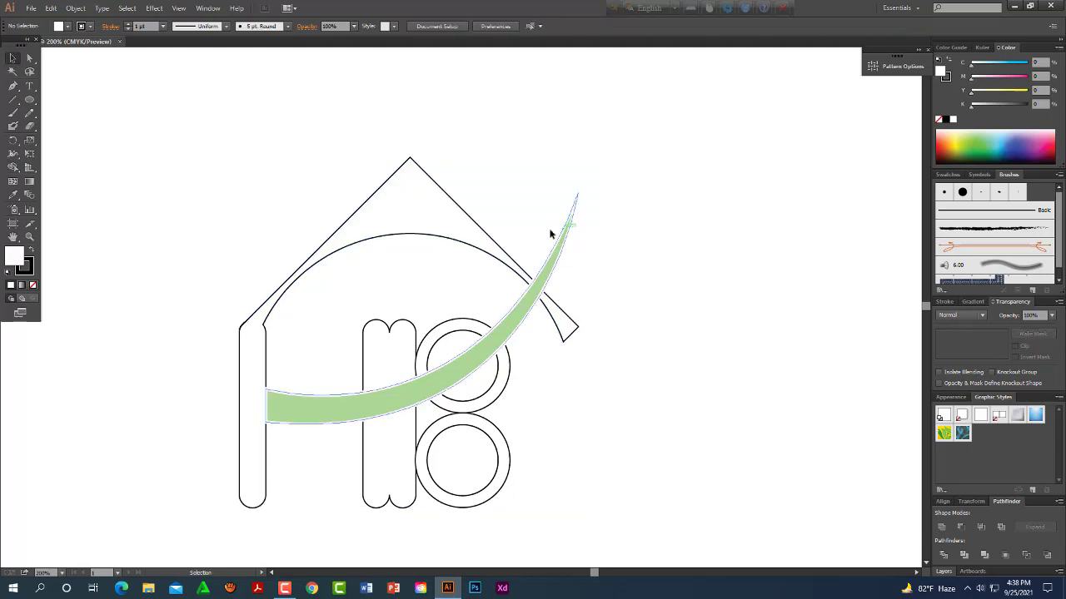
Fill the merged roof-and-bar shape with salmon orange and remove its black stroke.
left_click(488, 238)
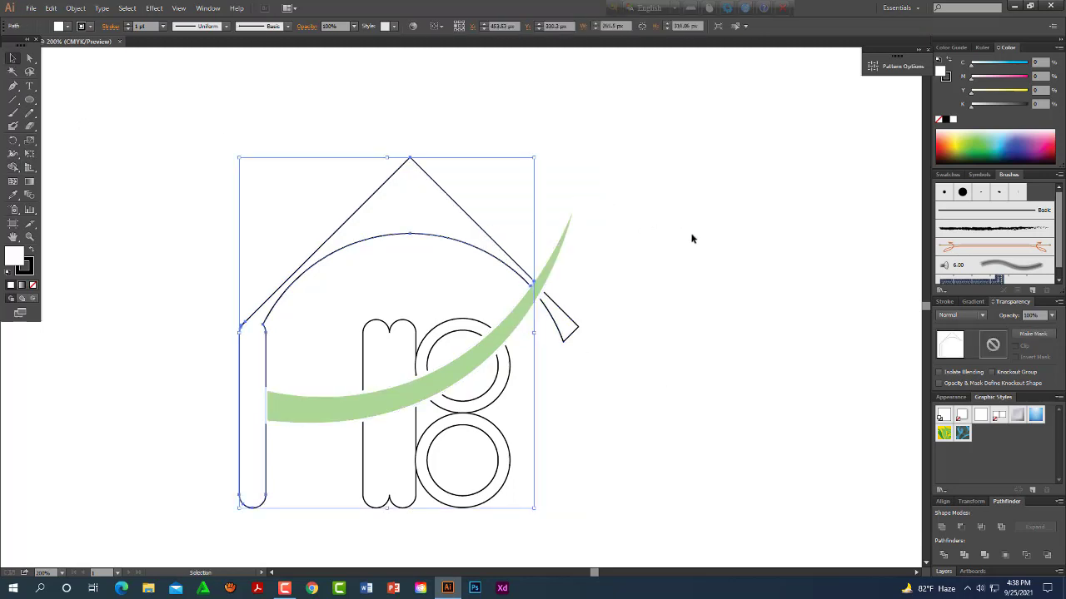
left_click_drag(956, 131, 944, 134)
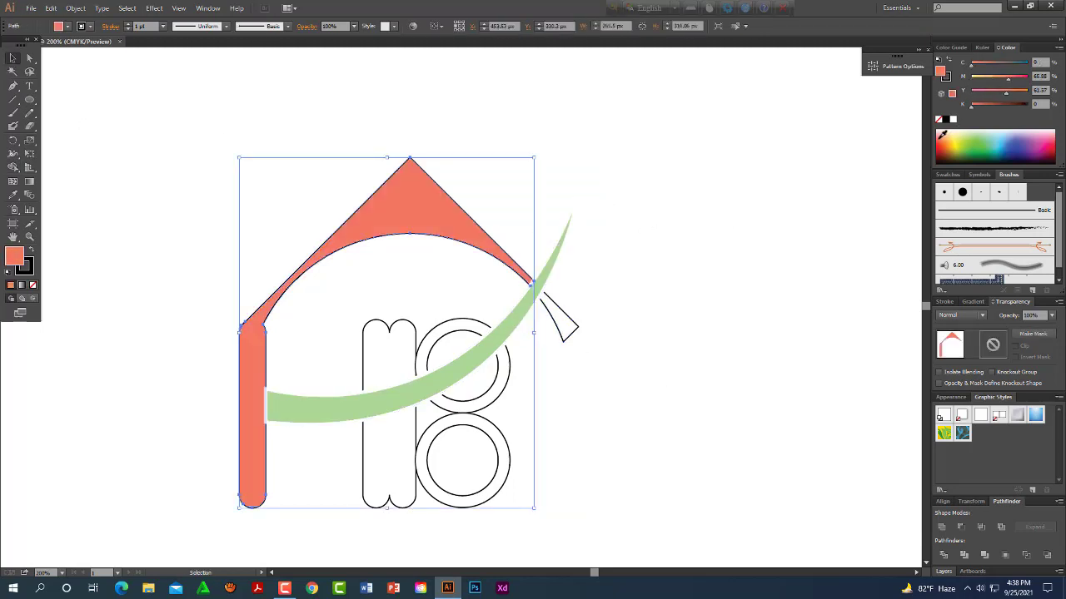
left_click(941, 134)
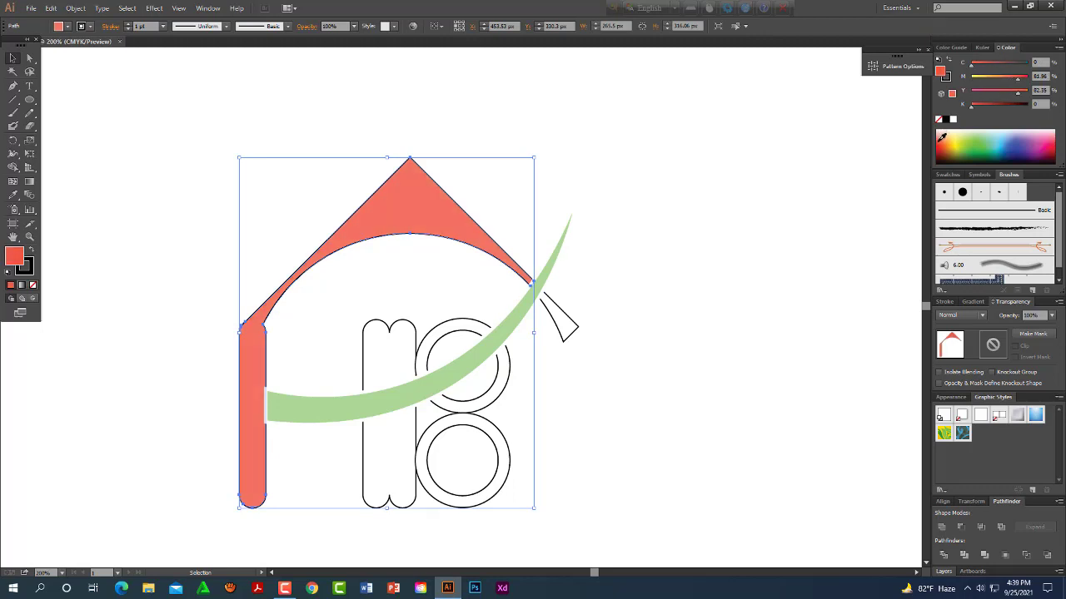
left_click_drag(948, 136, 937, 135)
left_click(940, 136)
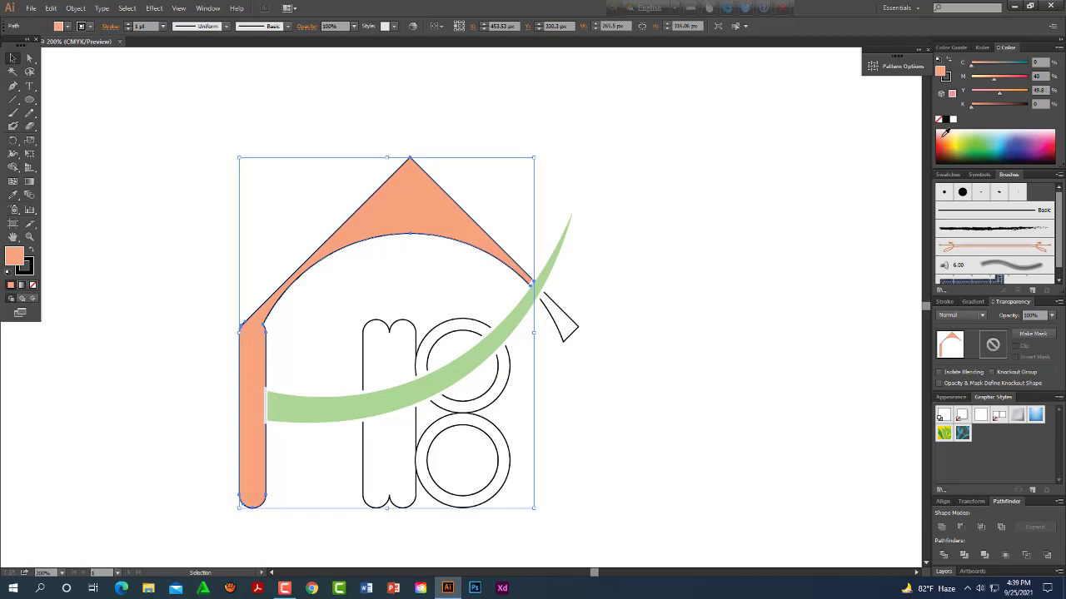
left_click(944, 134)
left_click(27, 271)
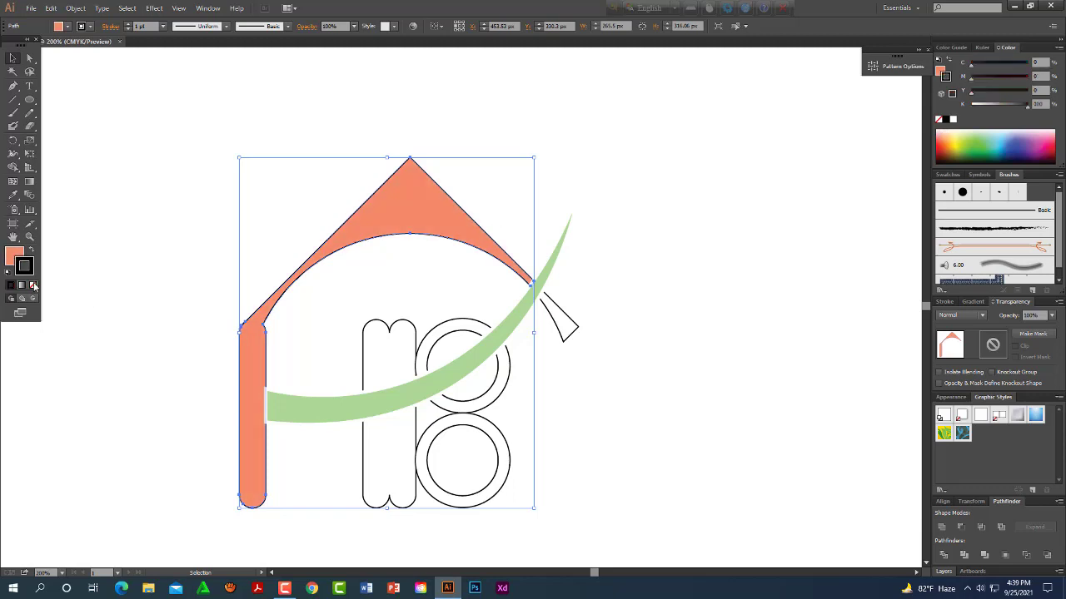
left_click(98, 281)
Delete the small leftover sliver where the roof's eave meets the top of the single bar.
left_click(244, 331)
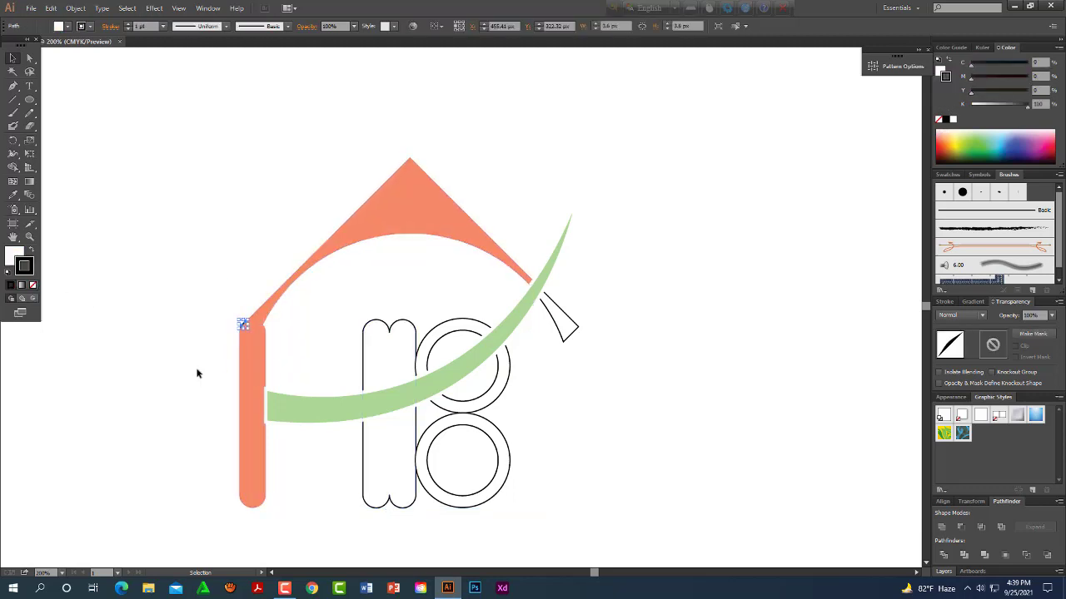
left_click(197, 375)
left_click(243, 325)
left_click(230, 351)
Fill the cut-off roof tip beyond the swoosh with dark green.
left_click(563, 339)
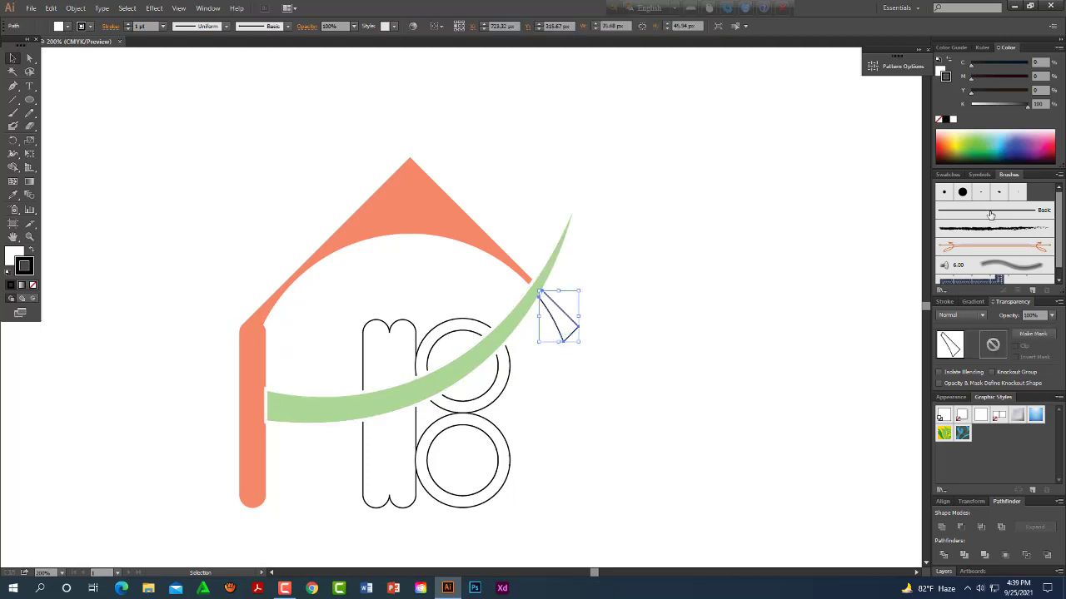
left_click(967, 152)
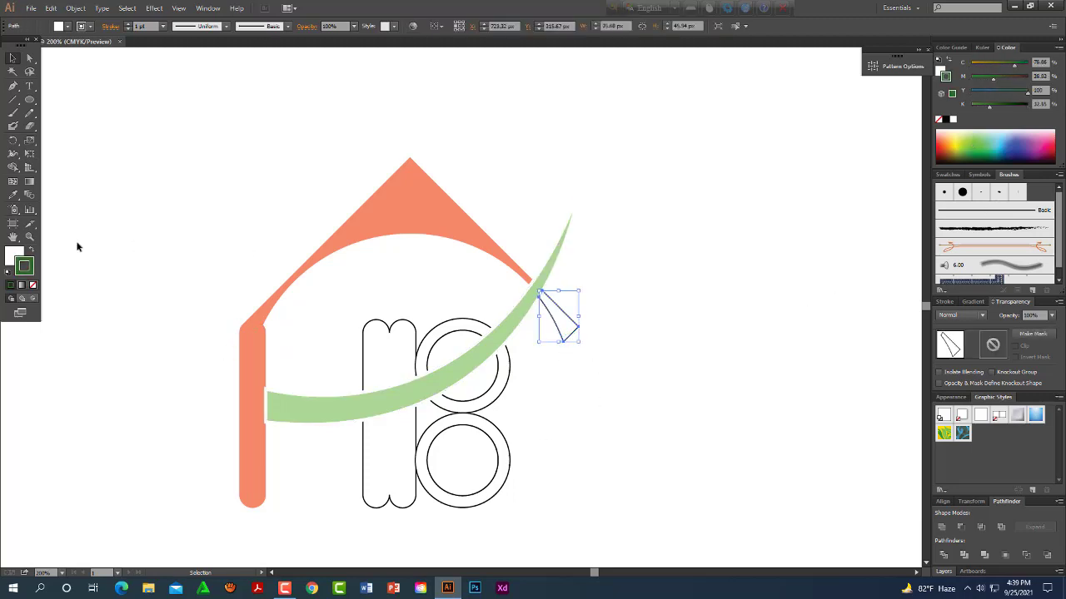
left_click(12, 259)
left_click_drag(969, 133, 973, 151)
left_click(716, 323)
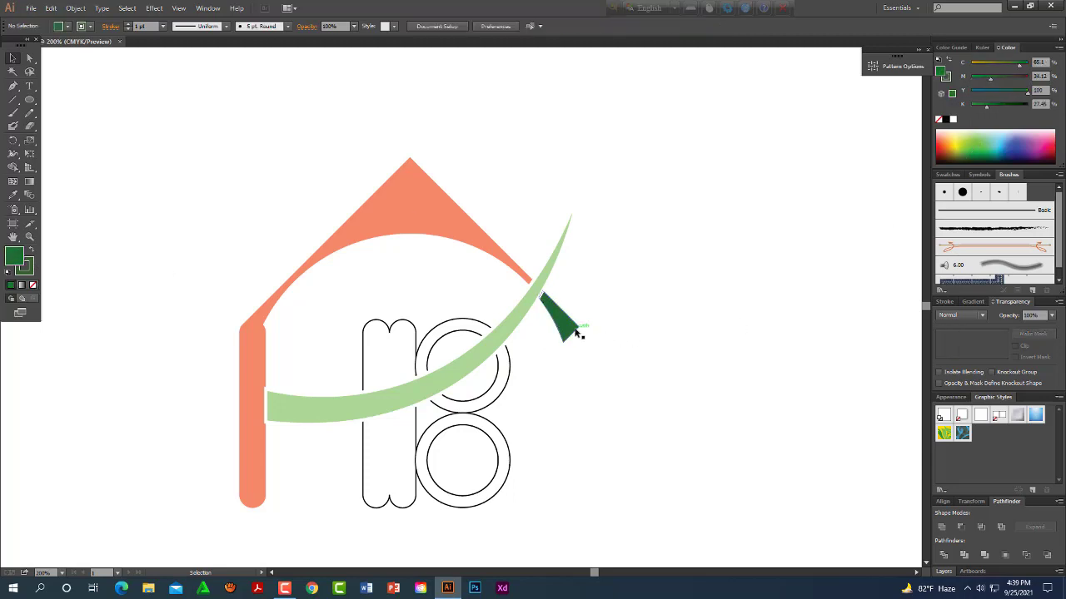
Remove the stroke from the dark green roof tip.
left_click(572, 326)
left_click(29, 270)
left_click(33, 284)
left_click(691, 277)
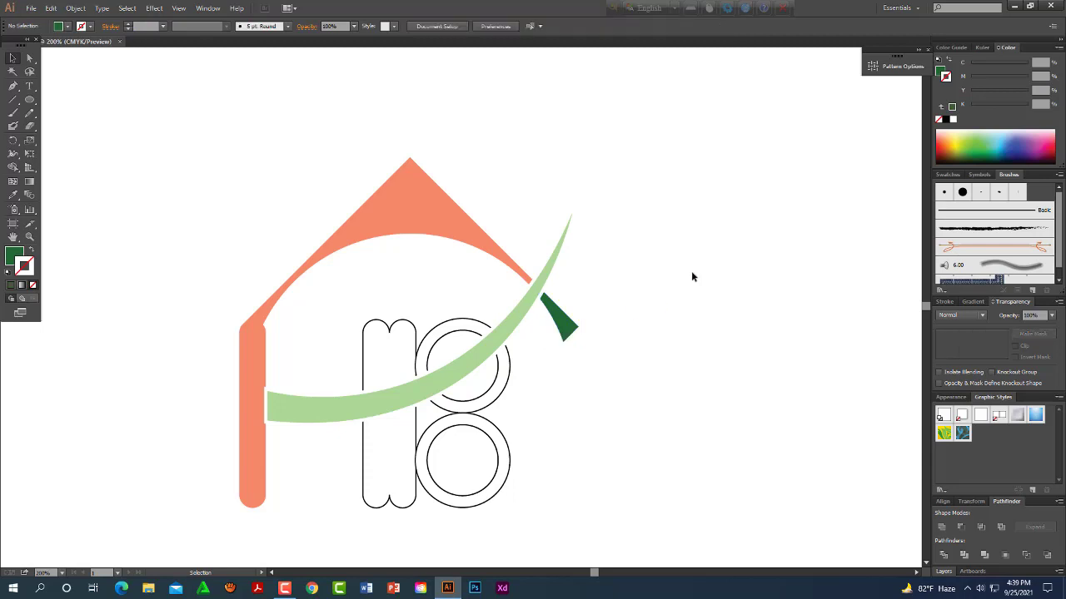
Remove the outlines from the double bar and both rings and fill them with dark blue-teal.
scroll(649, 355, "down", 2)
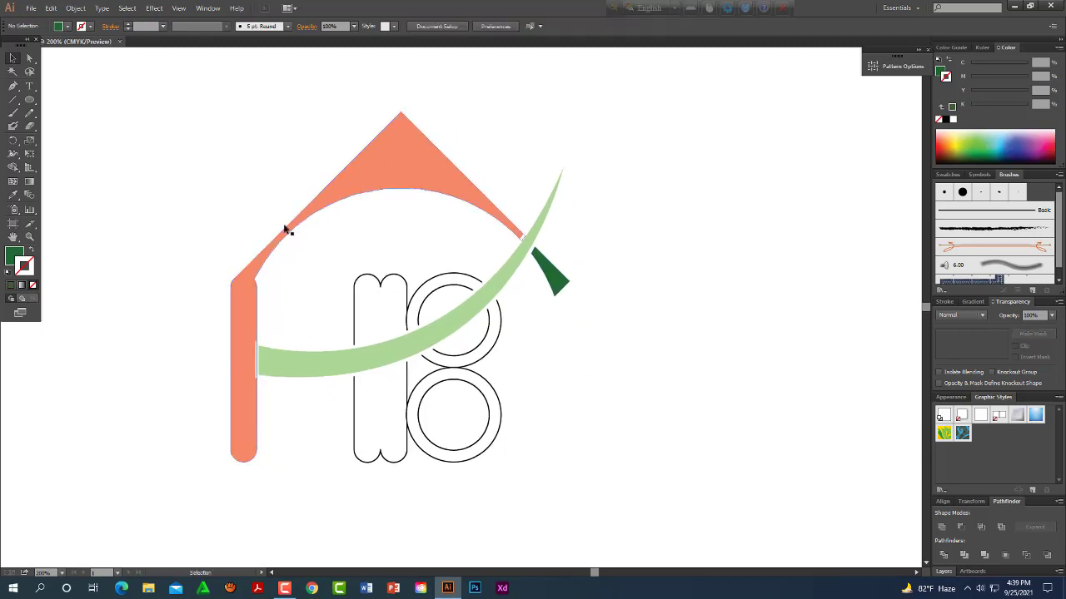
left_click_drag(329, 261, 533, 504)
left_click(503, 289, "shift")
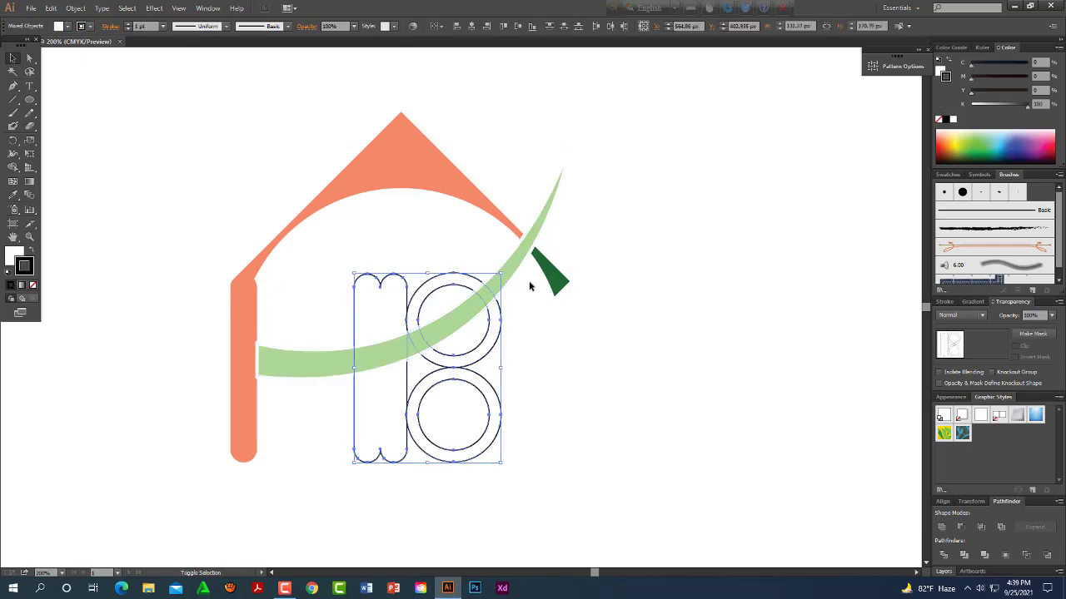
left_click(33, 285)
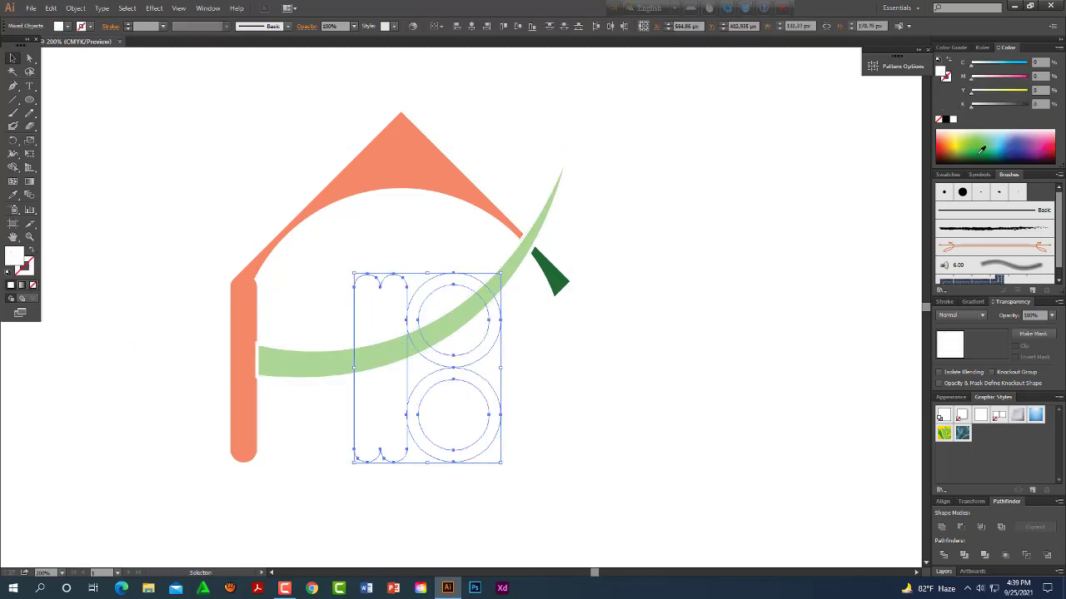
left_click_drag(978, 150, 1003, 154)
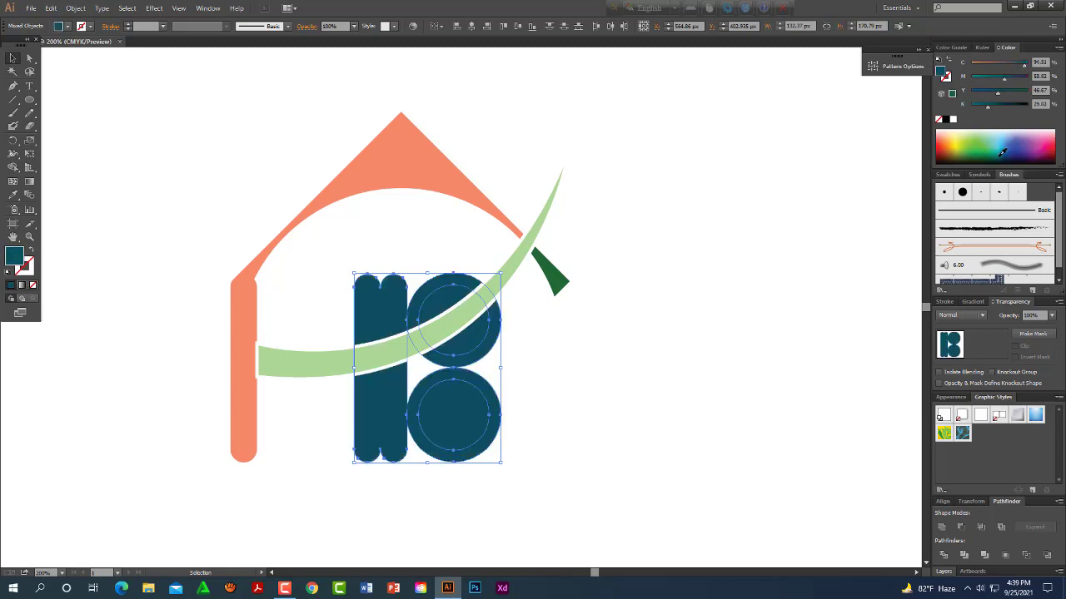
Delete the filled inner circles from the upper and lower rings to leave their centres open.
left_click(504, 353)
left_click(467, 343)
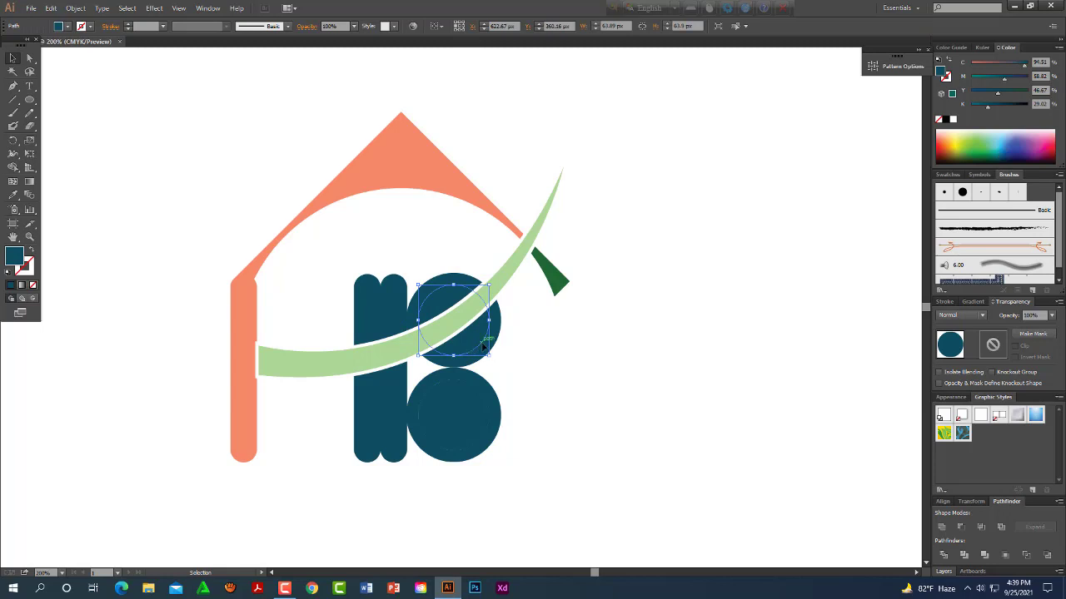
key("Delete")
left_click(465, 425)
key("Delete")
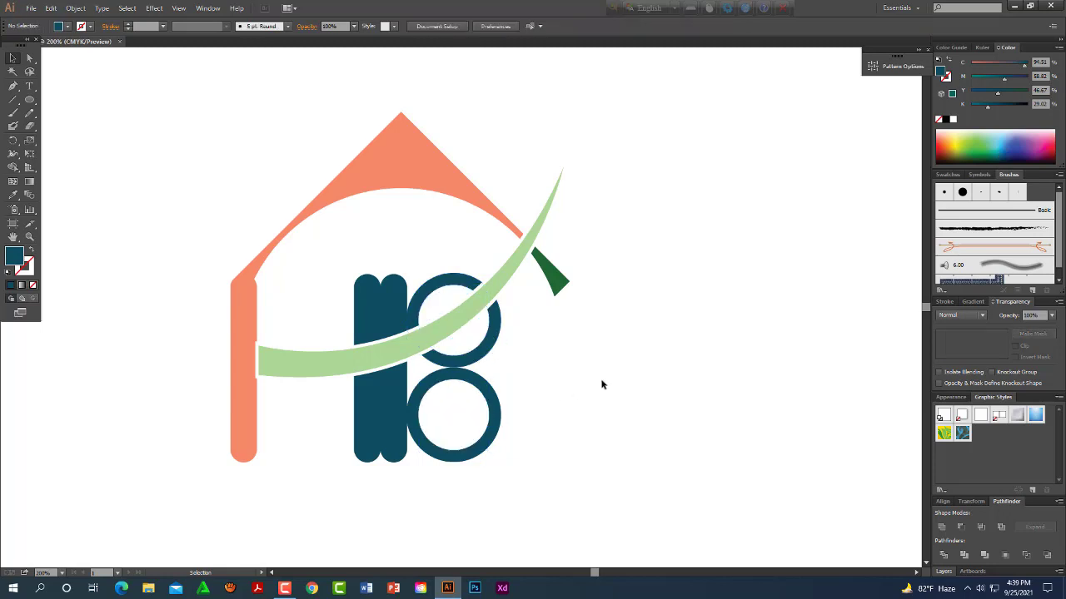
Recolor the double bar and both rings to a lighter teal, about C 86.67, M 32.94, Y 48.24, K 9.02.
left_click_drag(572, 390, 590, 393)
left_click_drag(325, 428, 513, 471)
left_click_drag(583, 486, 421, 408)
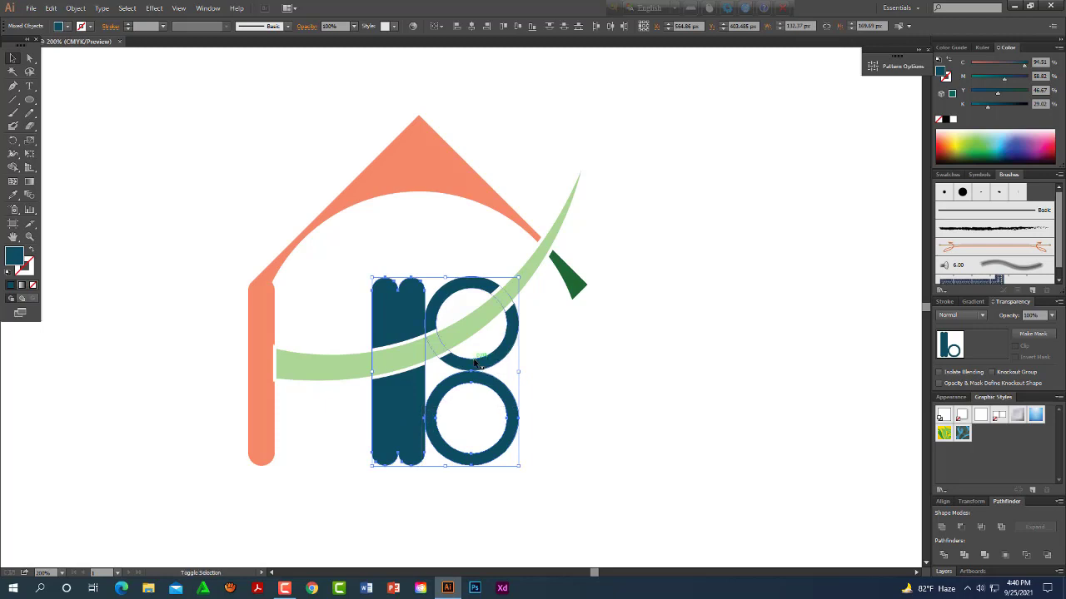
left_click_drag(1009, 131, 1000, 150)
left_click(856, 240)
key("space")
left_click_drag(661, 382, 665, 357)
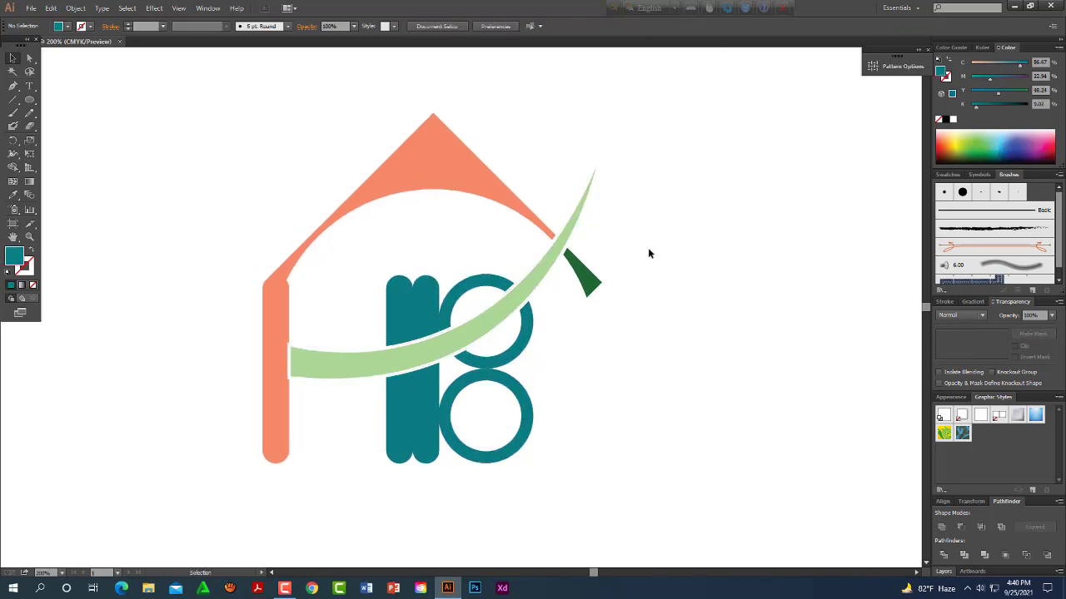
Enlarge the double bar and rings proportionally about their centre so they fill more of the space under the roof.
left_click_drag(358, 259, 463, 297)
left_click_drag(388, 281, 364, 249)
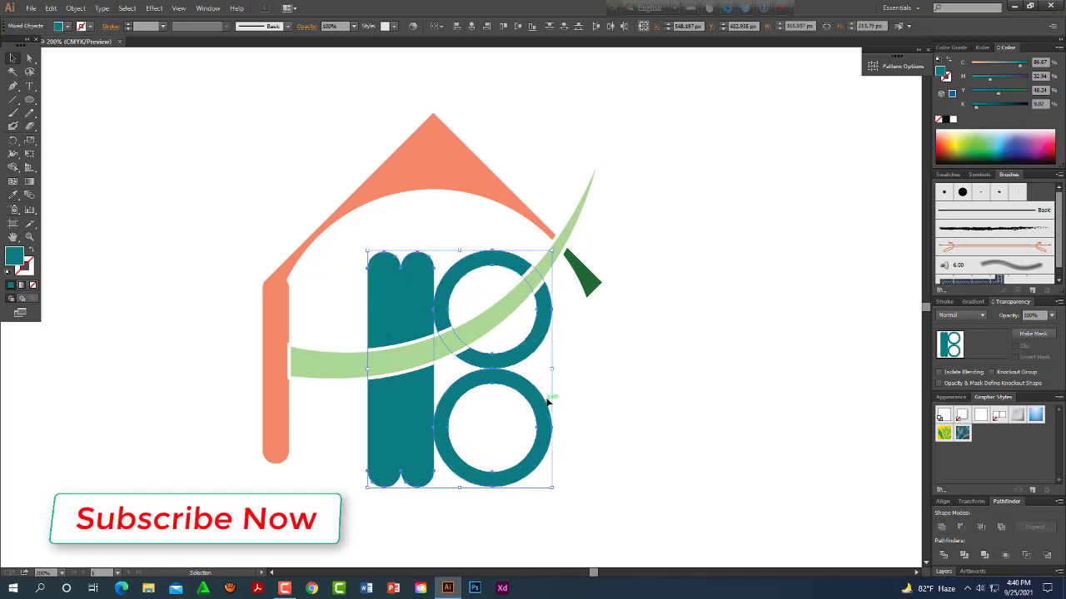
Group the double bar and rings and move them under the roof, level with the base of the single bar.
left_click_drag(548, 402, 530, 383)
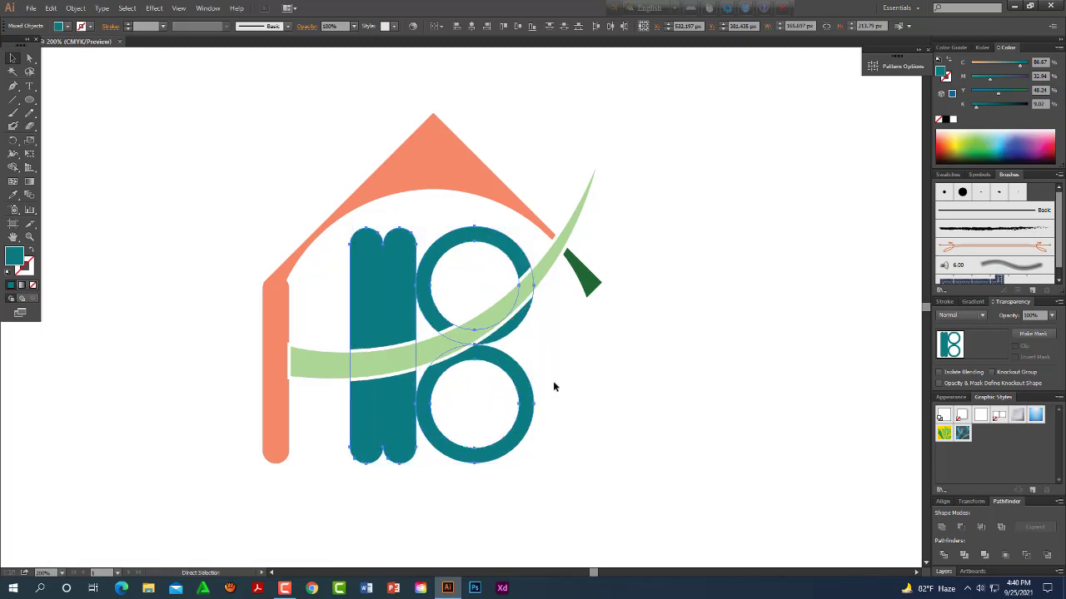
key("ctrl+g")
left_click_drag(529, 398, 533, 398)
left_click(603, 397)
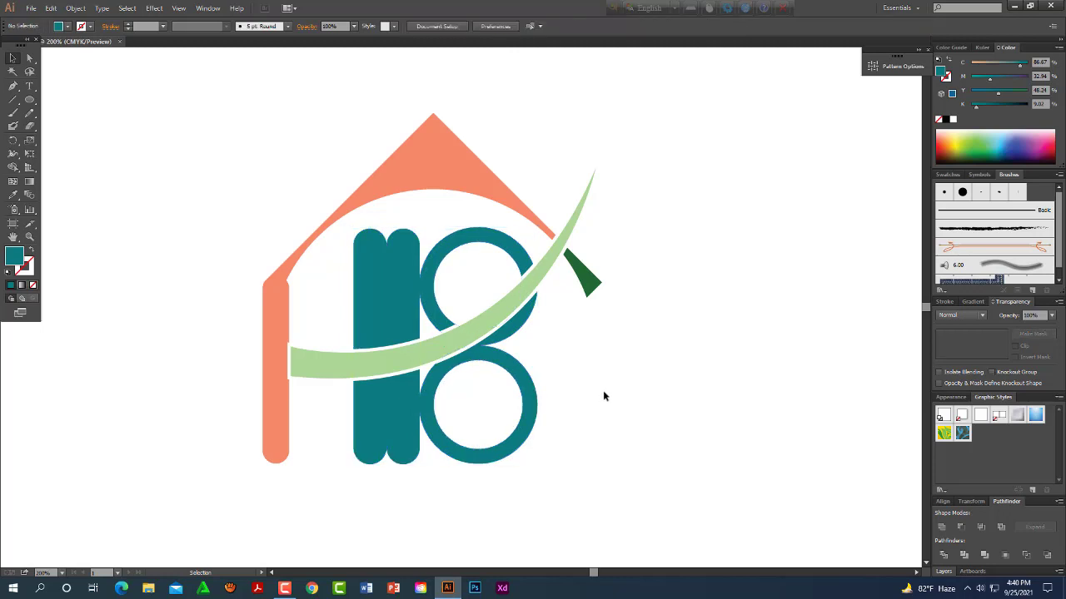
Recolor the roof and its joined bar to coral red by raising magenta to 79%.
scroll(603, 390, "up", 1)
left_click(478, 191)
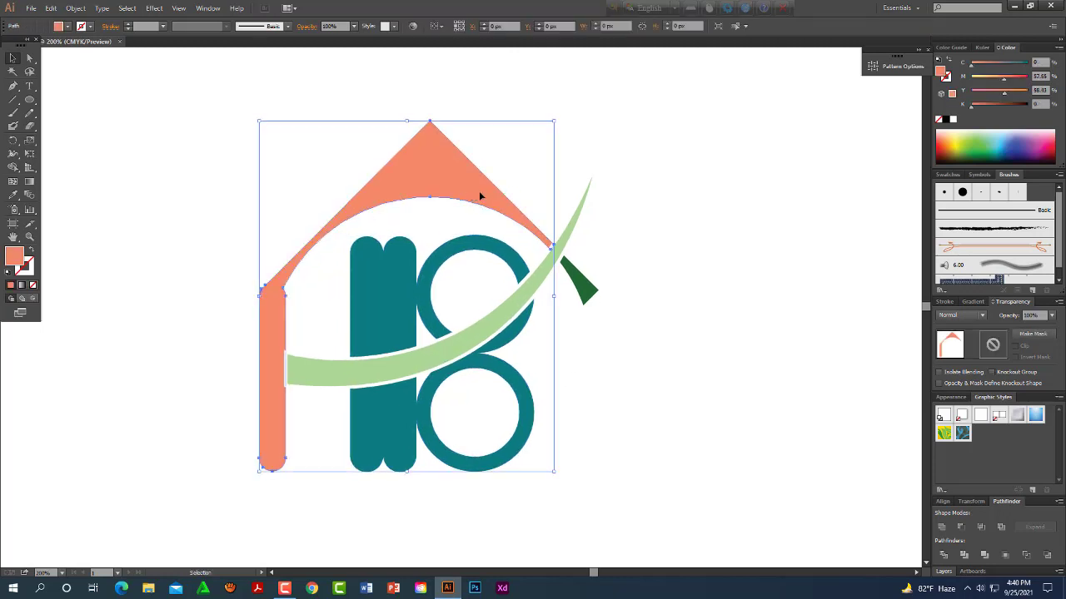
left_click(1016, 82)
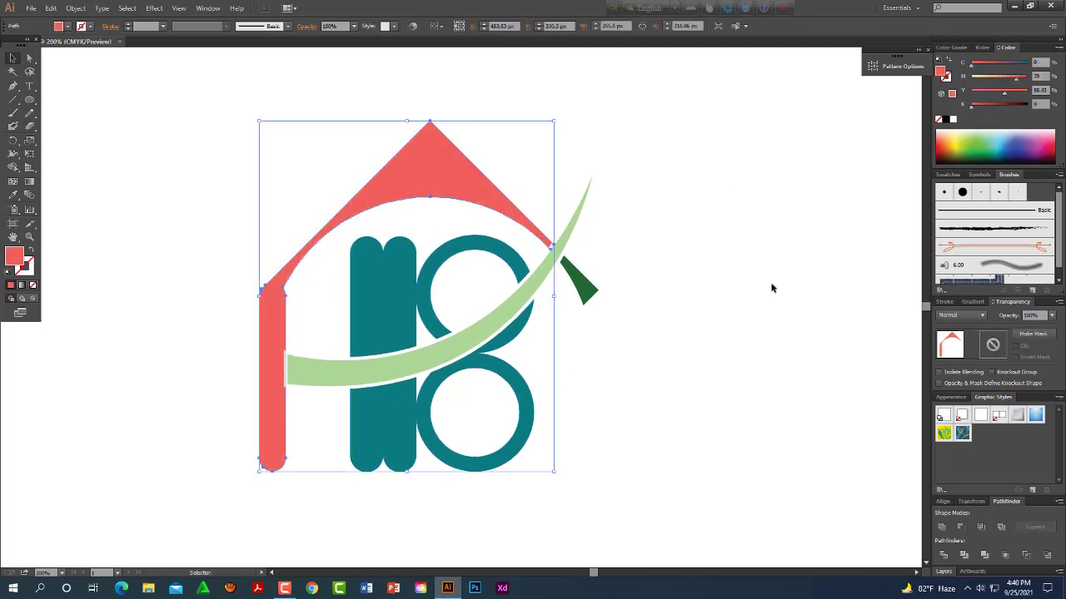
left_click(683, 328)
left_click_drag(684, 333, 679, 375)
left_click(302, 386)
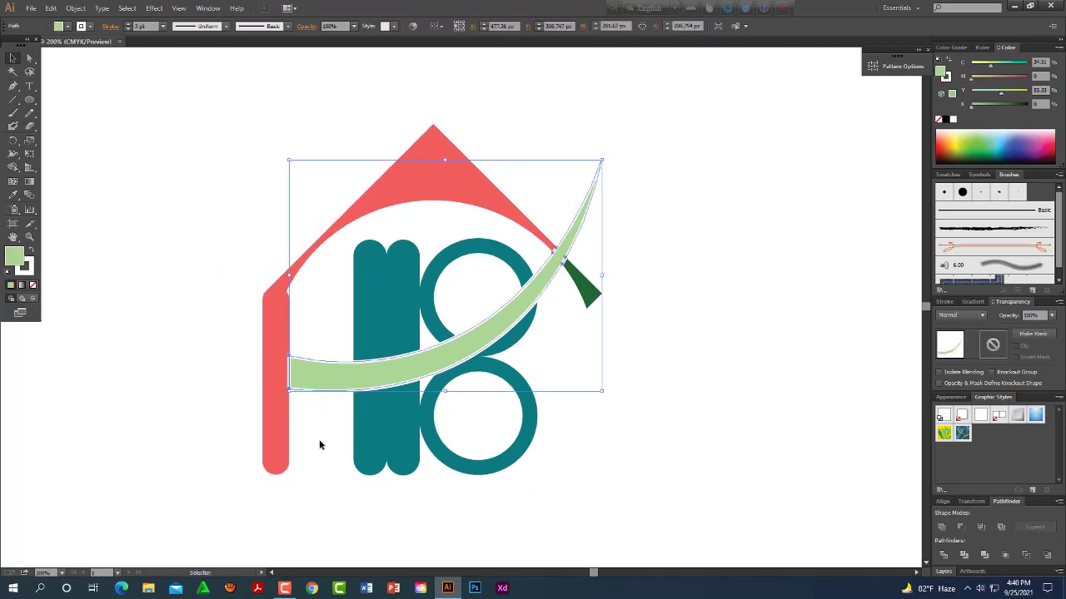
left_click(333, 500)
left_click_drag(325, 529, 340, 521)
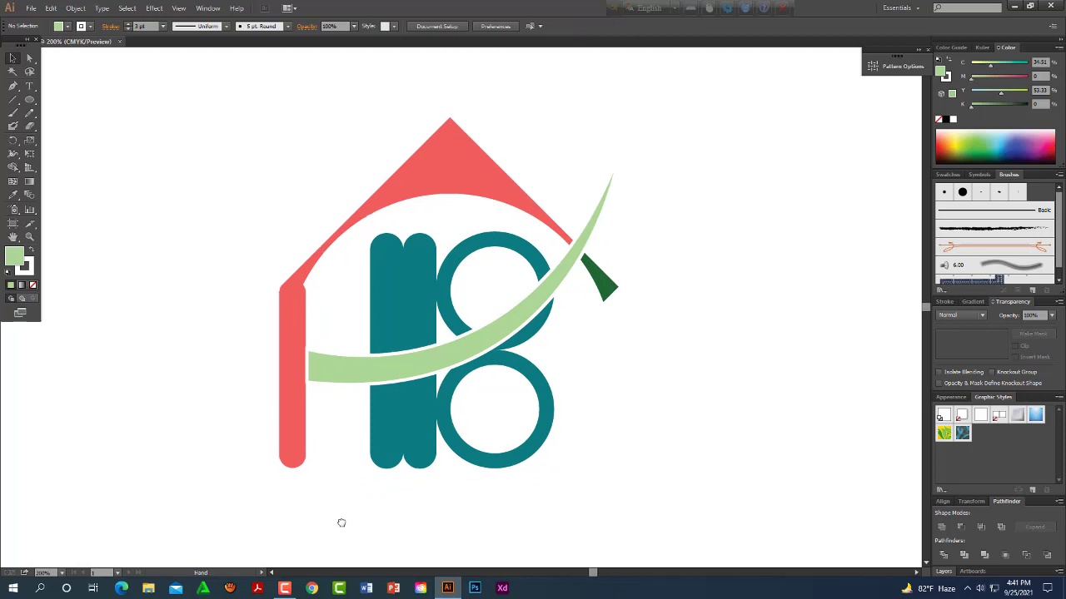
left_click_drag(562, 454, 566, 398)
left_click_drag(420, 498, 427, 511)
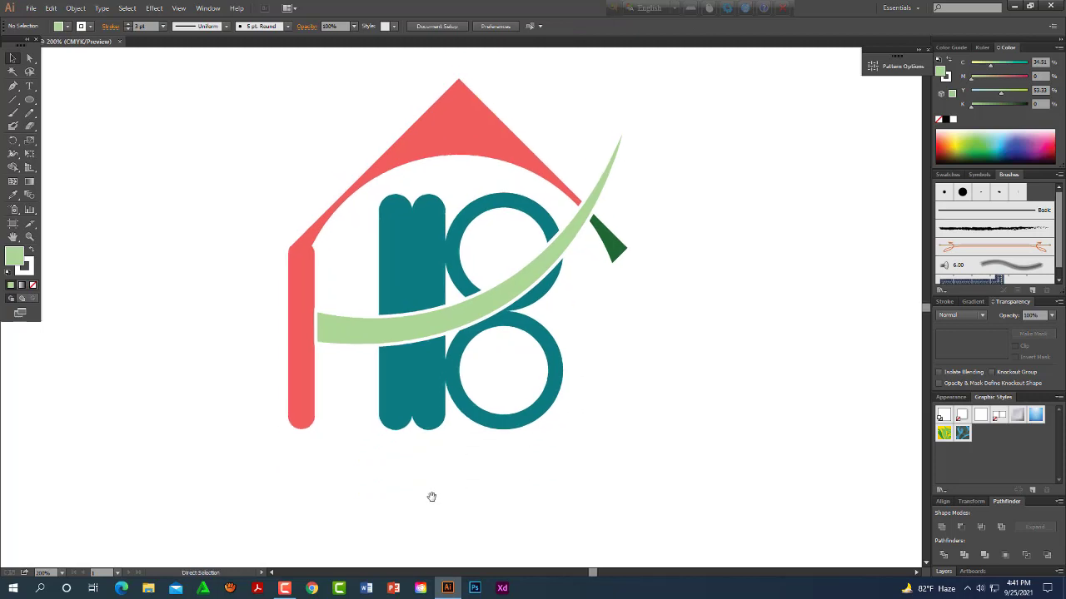
key("ctrl+minus")
left_click_drag(591, 377, 573, 385)
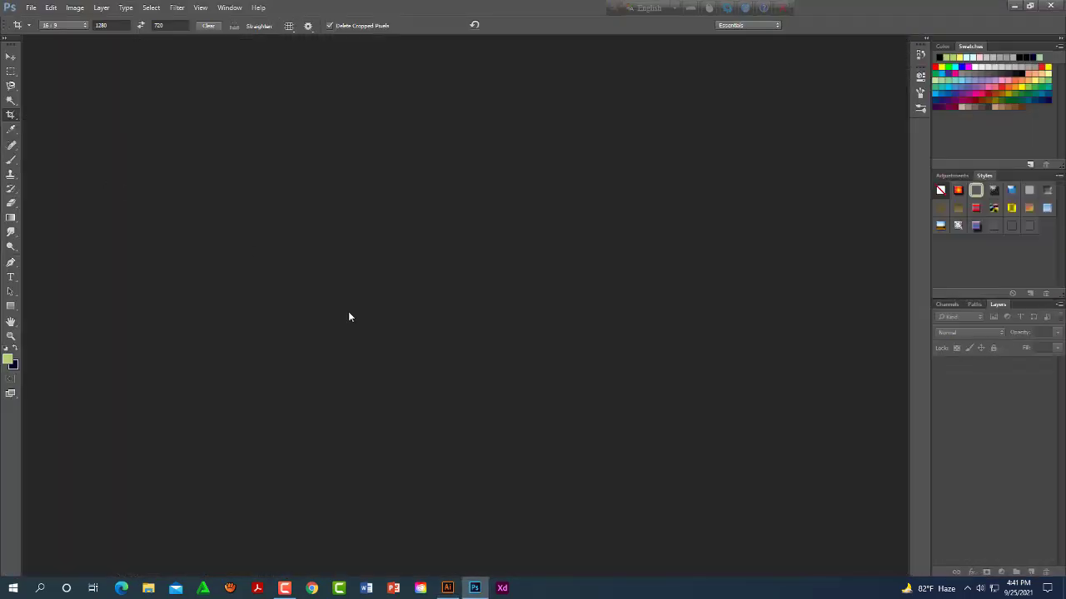
Open MODERN 3D LOGO MOCKUP.psd and its LOGO1.psb contents in Photoshop with the Move tool active, and switch back to Illustrator.
left_click(31, 8)
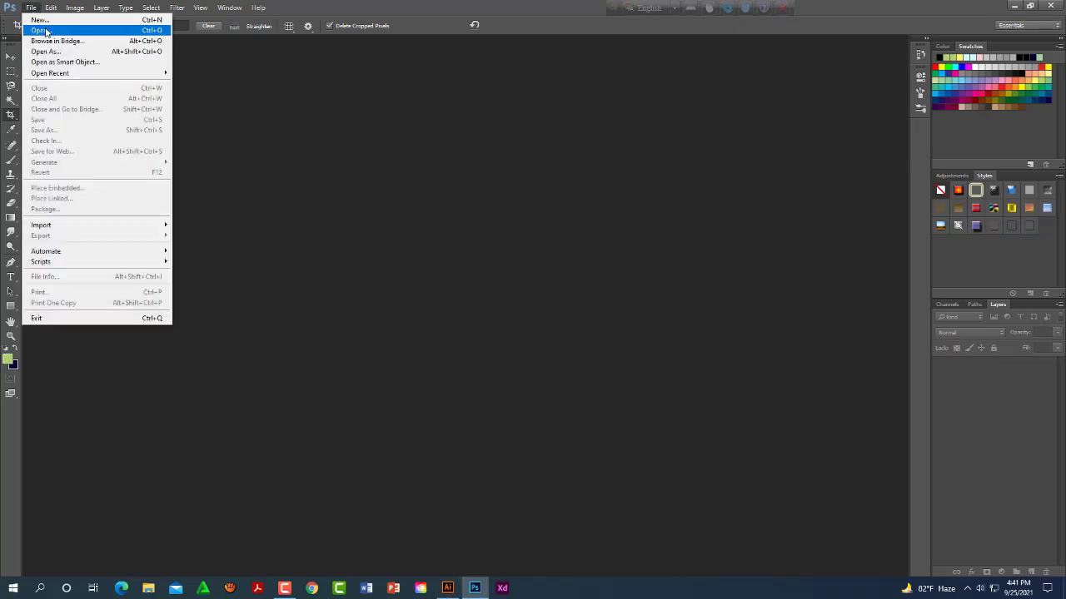
mouse_move(76, 74)
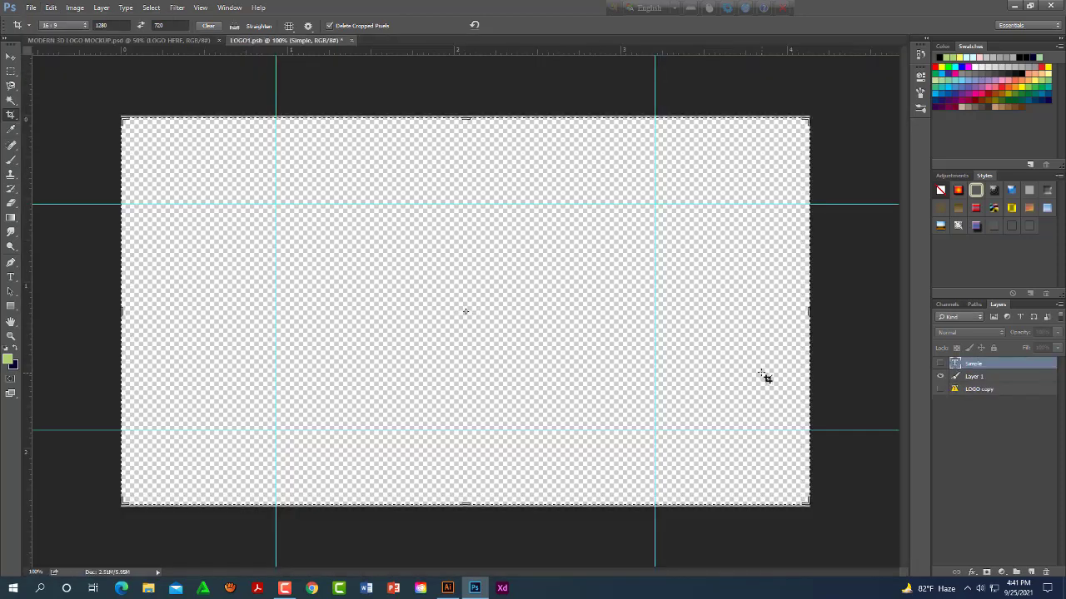
left_click(764, 377)
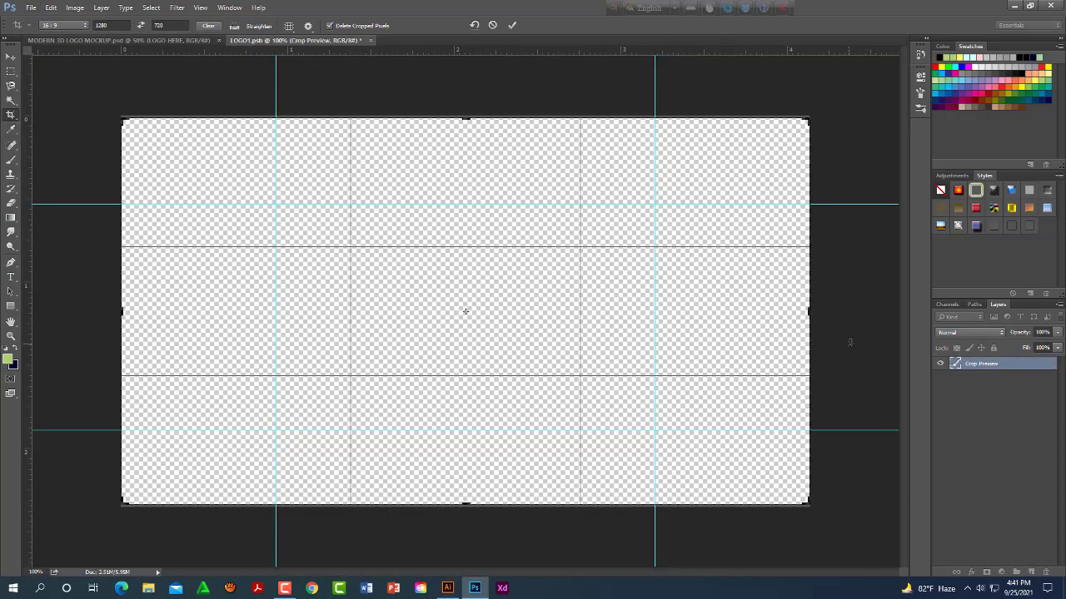
key("Escape")
left_click(11, 58)
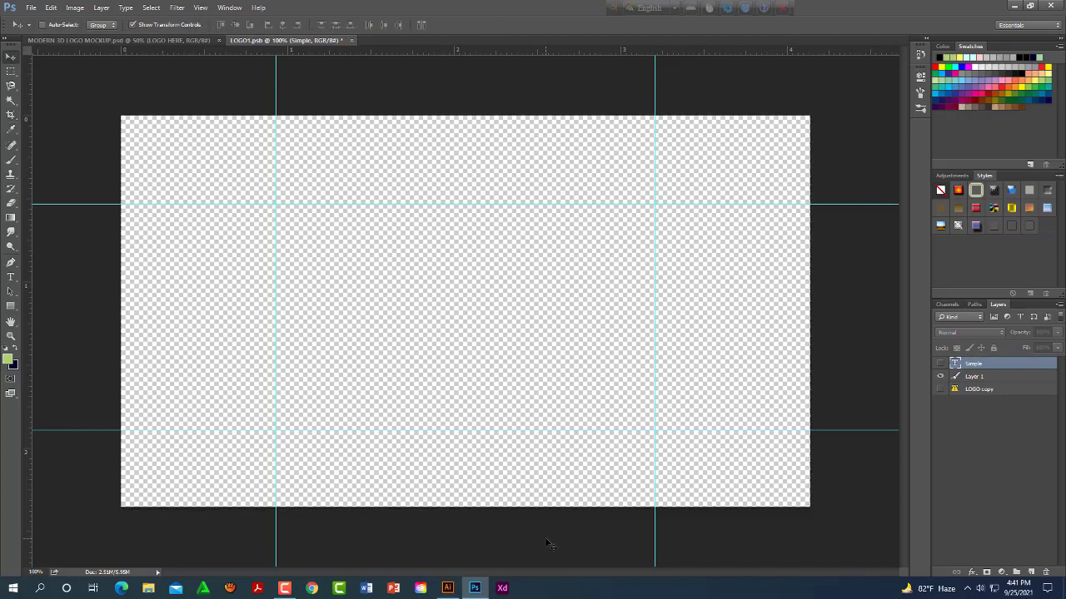
left_click(447, 588)
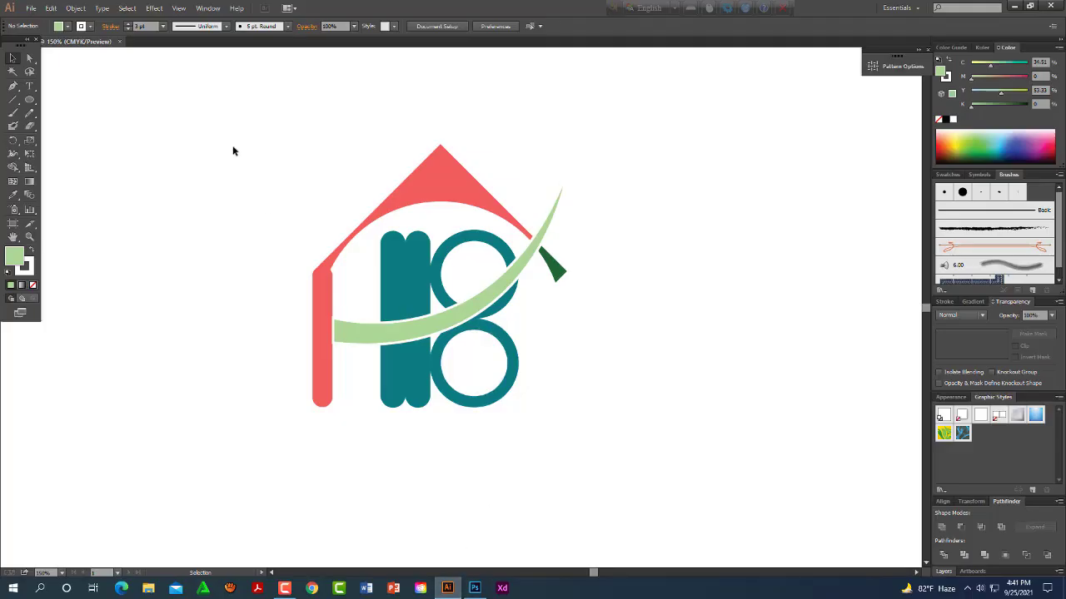
left_click_drag(233, 128, 675, 443)
left_click(642, 431)
left_click_drag(254, 100, 676, 473)
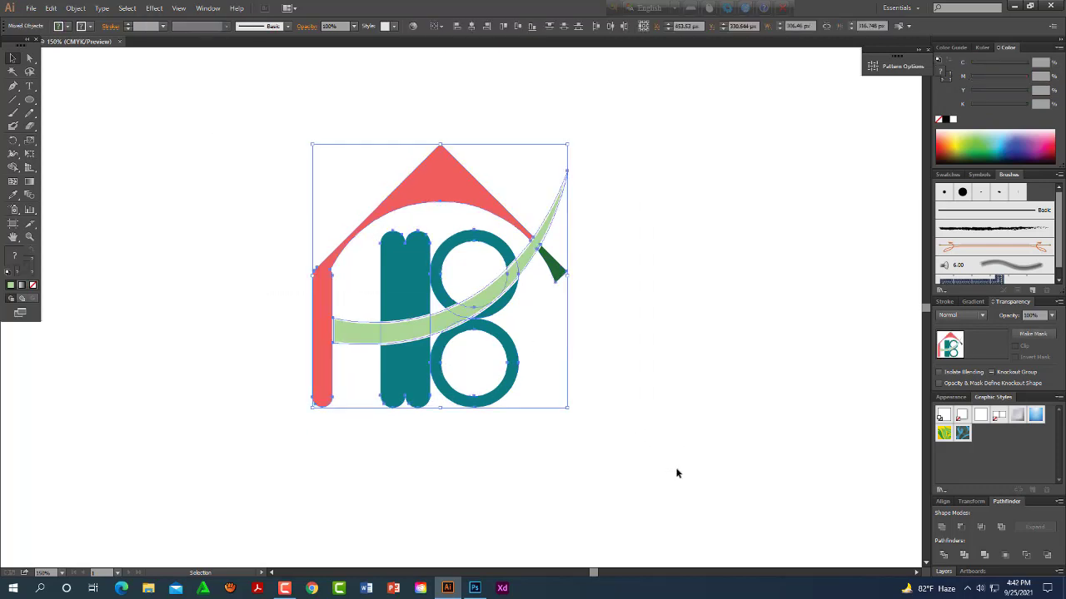
left_click(676, 472)
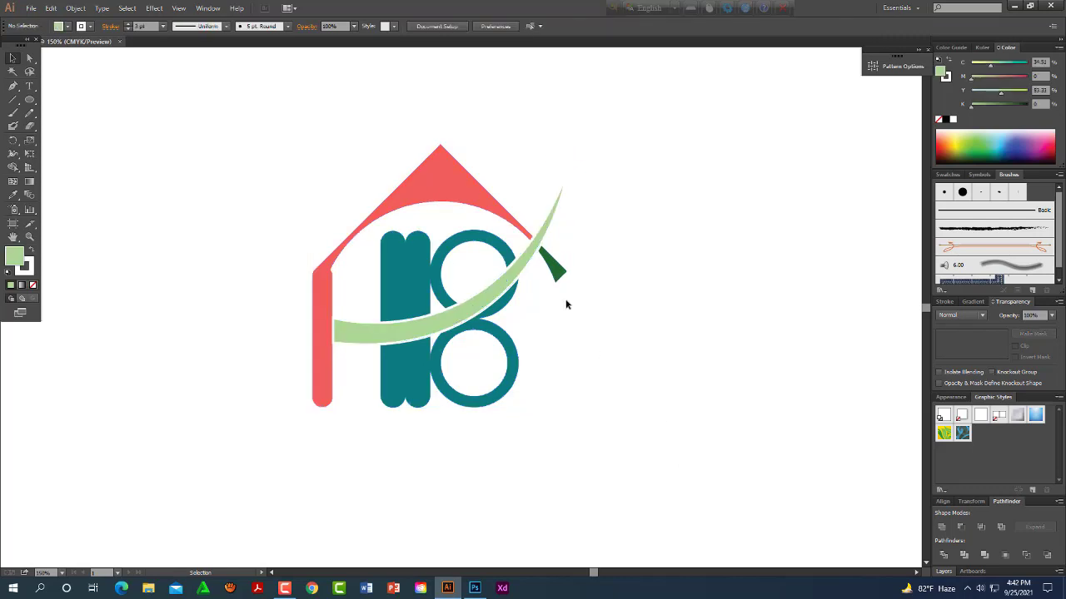
Separate the dark green fragment from the roof's lower end beyond the swoosh and delete it.
left_click_drag(552, 275, 608, 301)
left_click(635, 405)
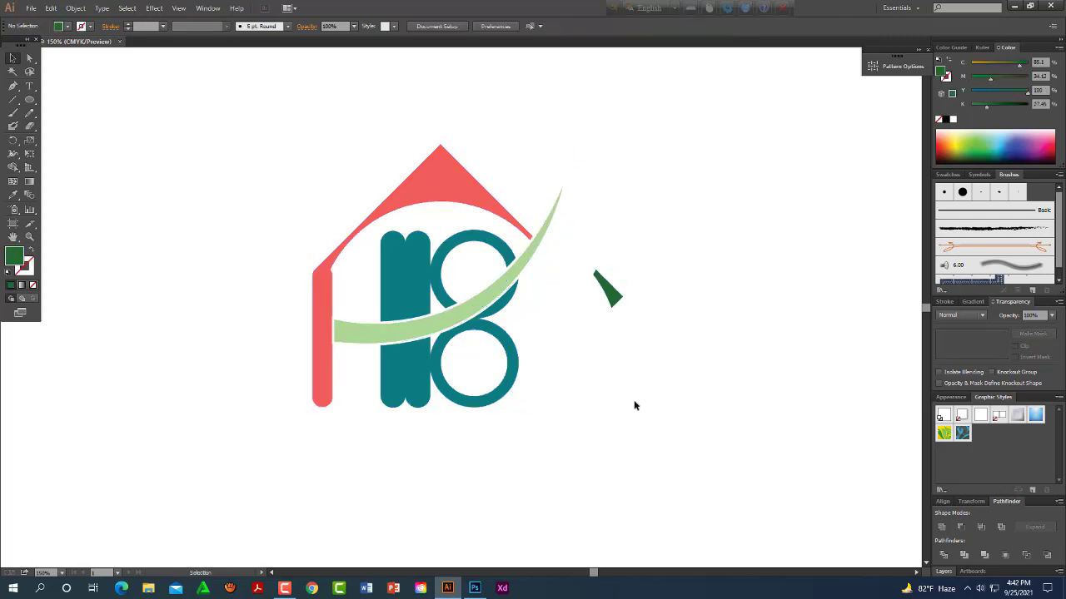
left_click(600, 281)
key("Delete")
Add the text "HOUSE BUILDER" beneath the logo and enlarge it to about 45.38 pt, spanning the logo's width.
left_click_drag(611, 307, 596, 257)
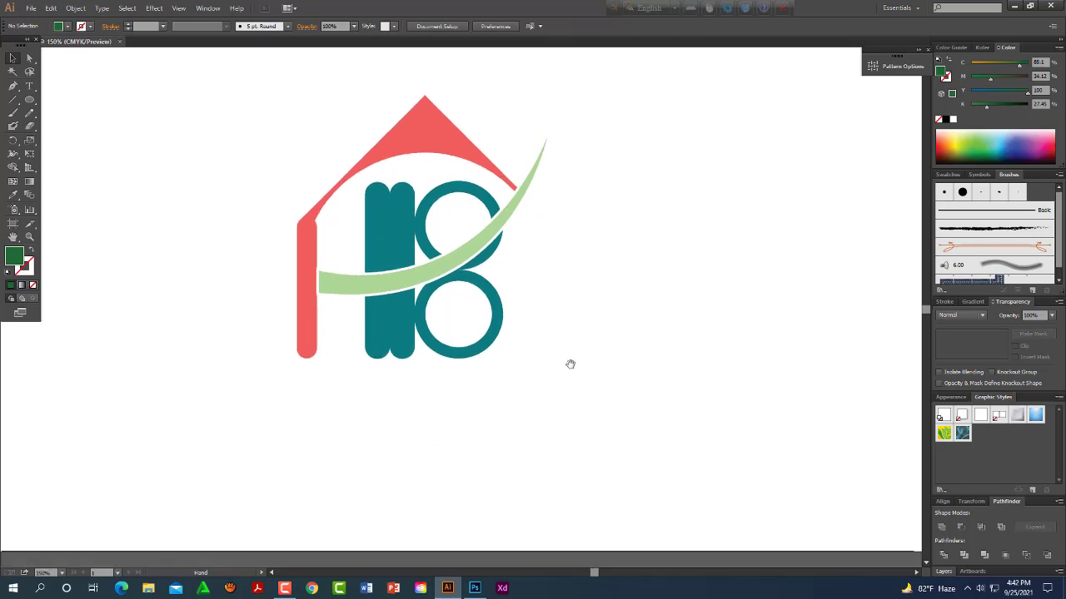
left_click(29, 86)
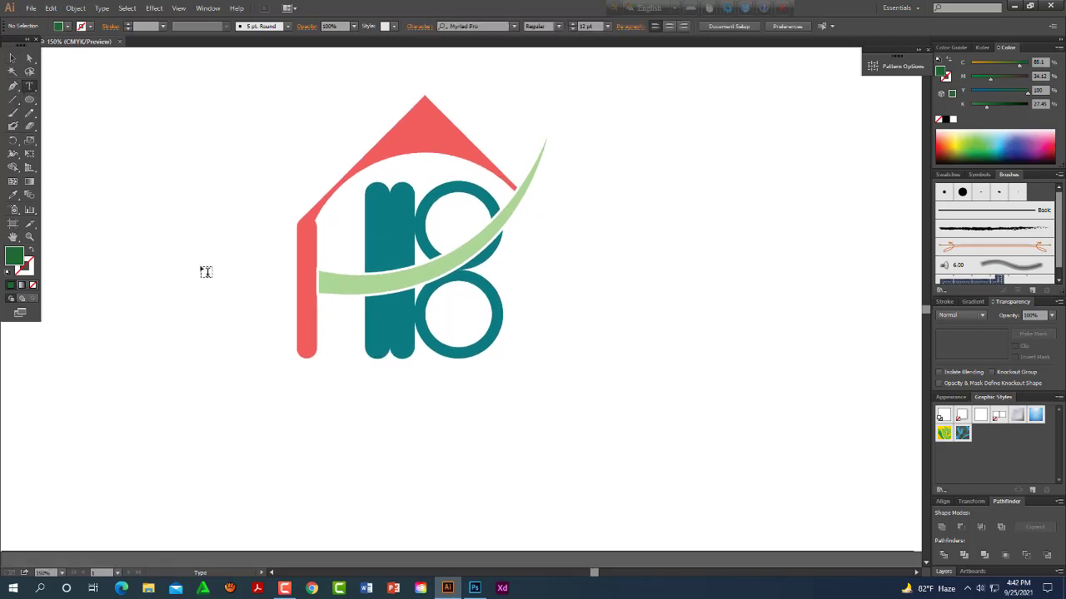
left_click(299, 414)
type("HOUSE BUILDER")
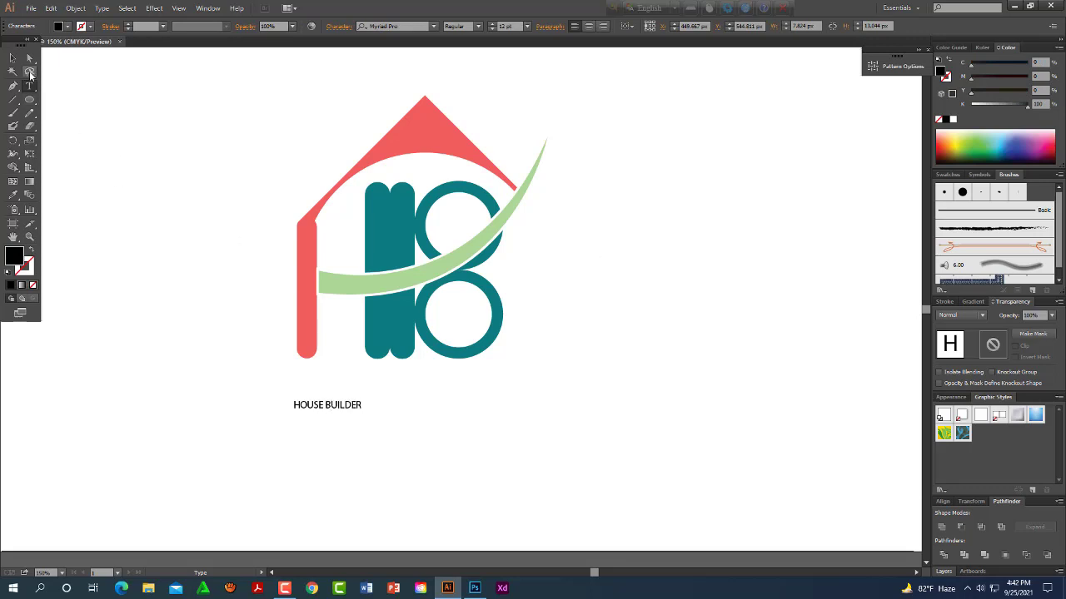
key("Escape")
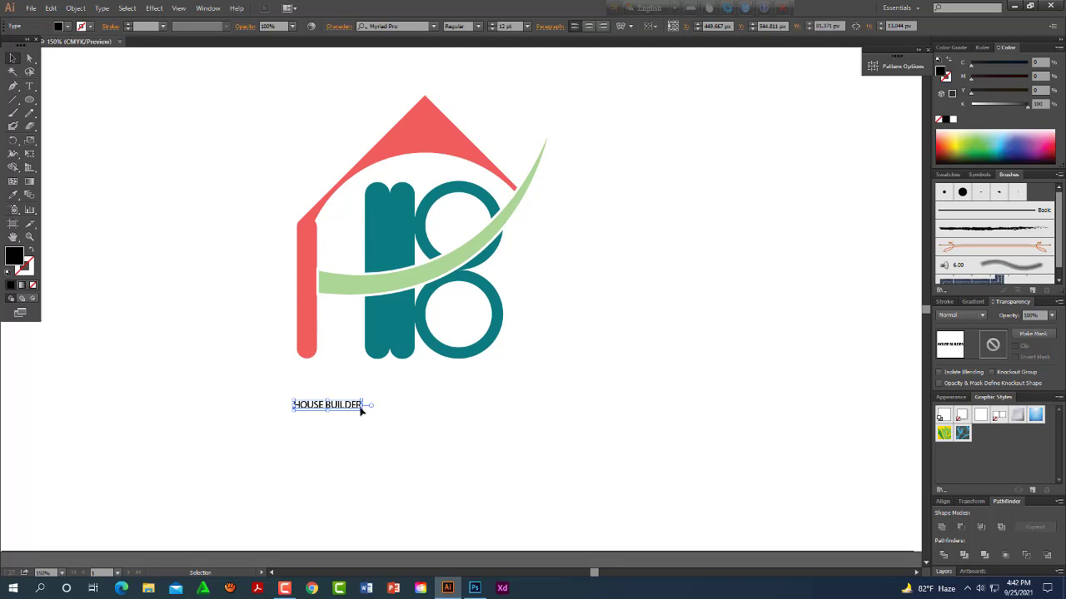
left_click_drag(362, 410, 552, 441)
left_click(592, 422)
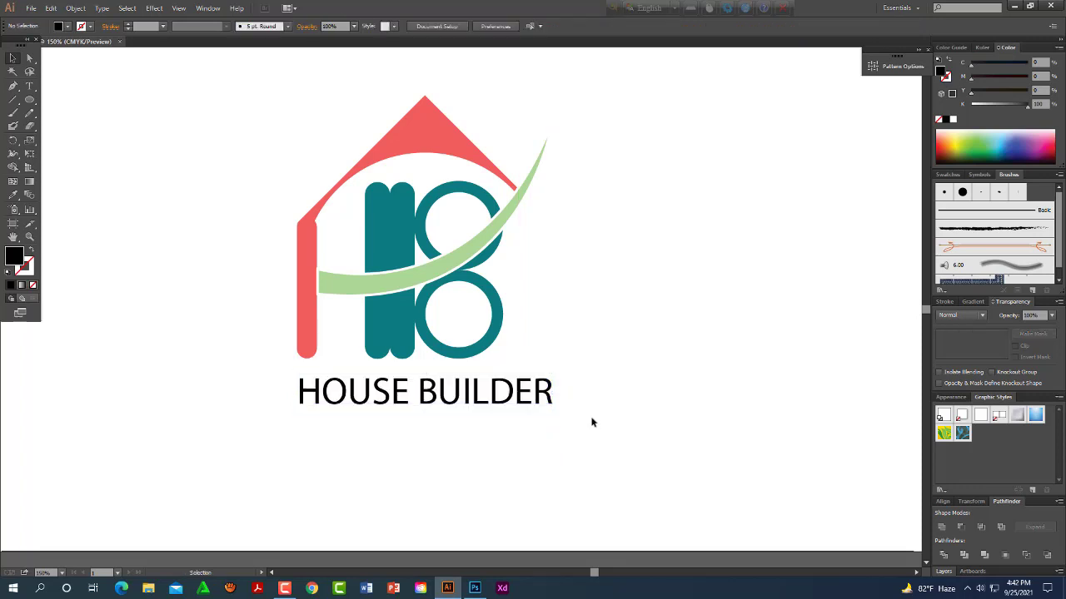
Change the HOUSE BUILDER text's font to Arial and scale it to about 37.5 pt to fit the logo's width.
left_click(545, 401)
left_click(433, 27)
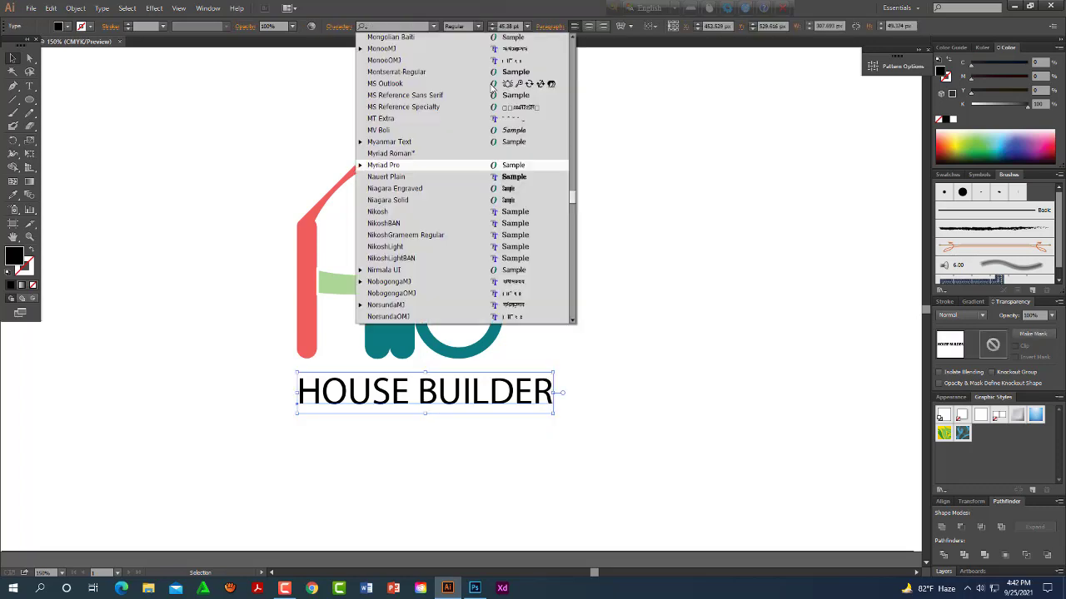
left_click_drag(572, 191, 572, 42)
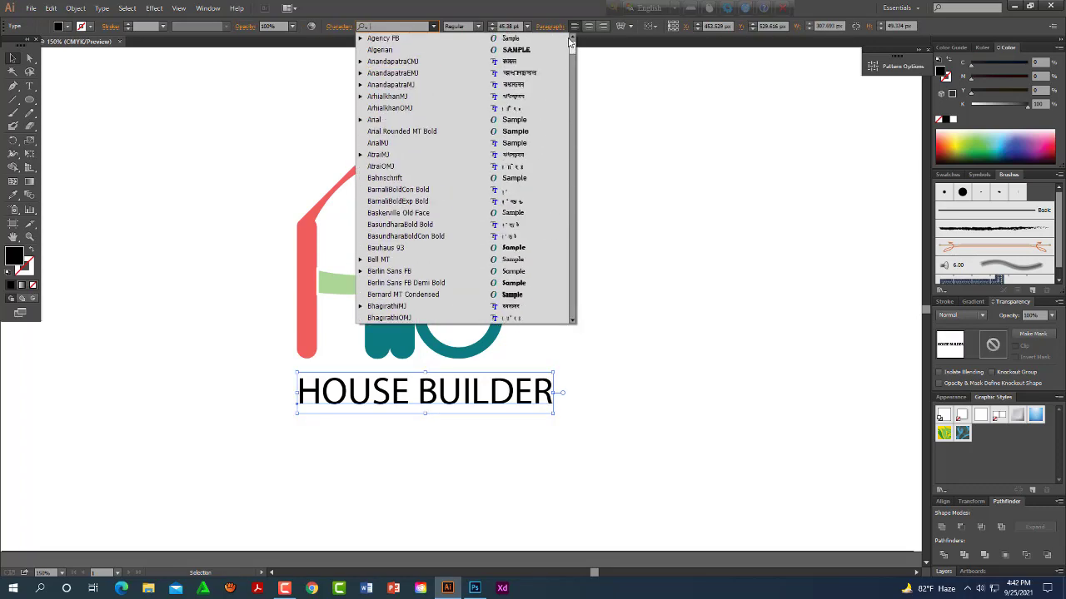
left_click(459, 117)
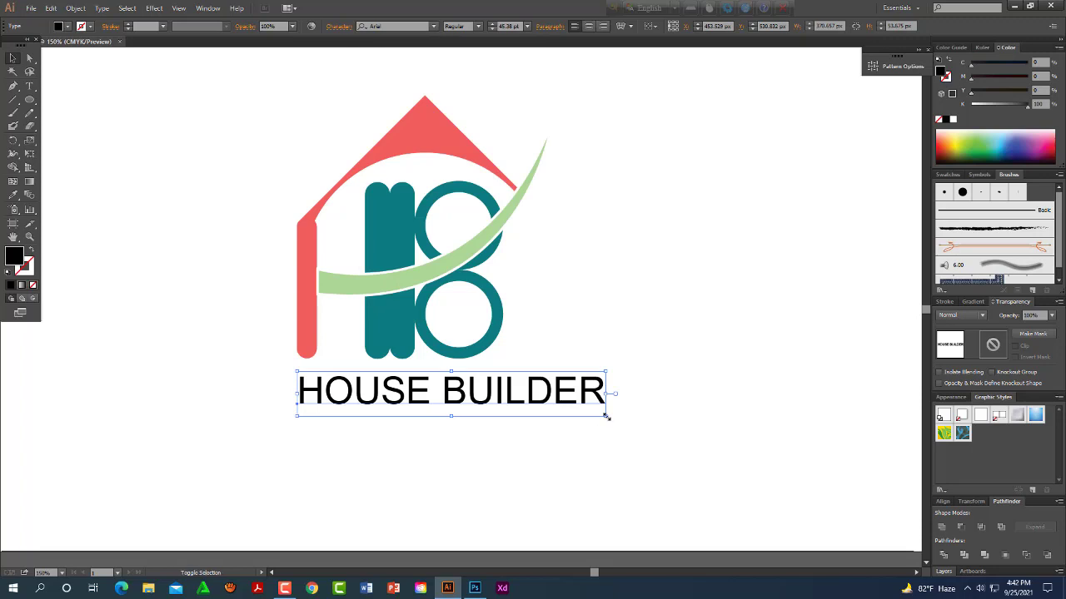
left_click_drag(606, 416, 552, 415)
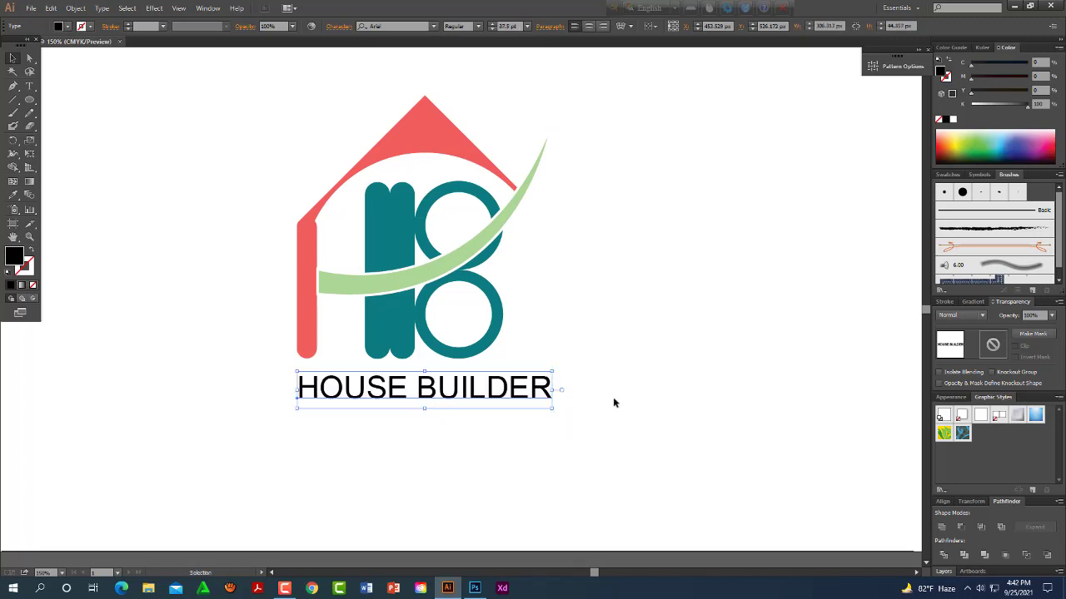
Set the HOUSE BUILDER text to Bold and shrink it slightly to about 36.96 pt.
left_click(478, 25)
left_click(470, 106)
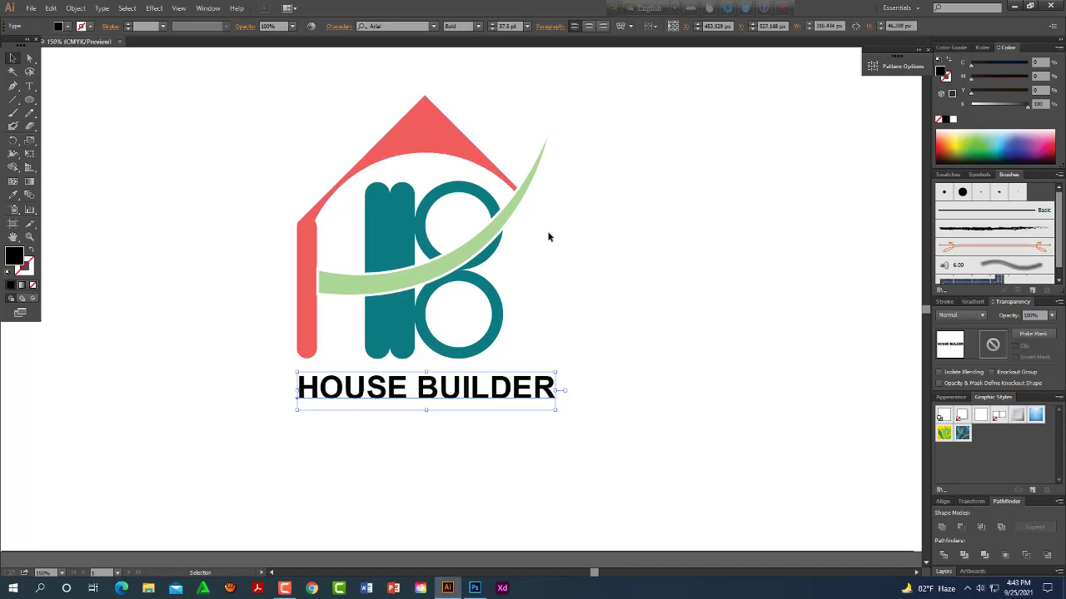
left_click_drag(556, 410, 552, 408)
left_click(707, 347)
Fill the HOUSE BUILDER text with light orange, about C 0, M 48.24, Y 61.96, K 0.
key("space")
left_click_drag(615, 392, 613, 363)
left_click(542, 363)
key("space")
left_click_drag(609, 261, 607, 325)
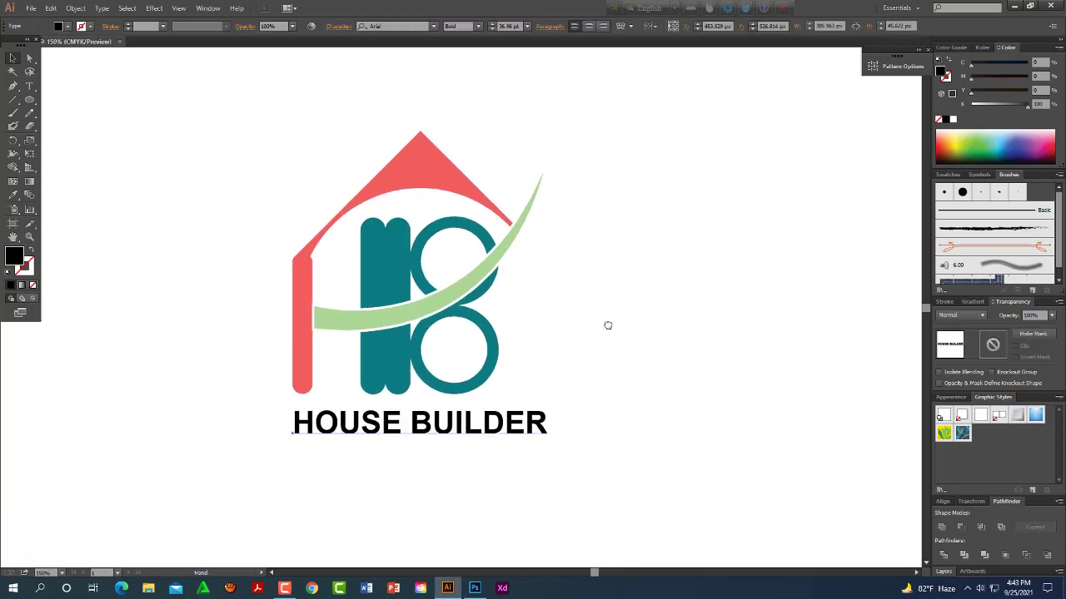
left_click(958, 136)
left_click(945, 135)
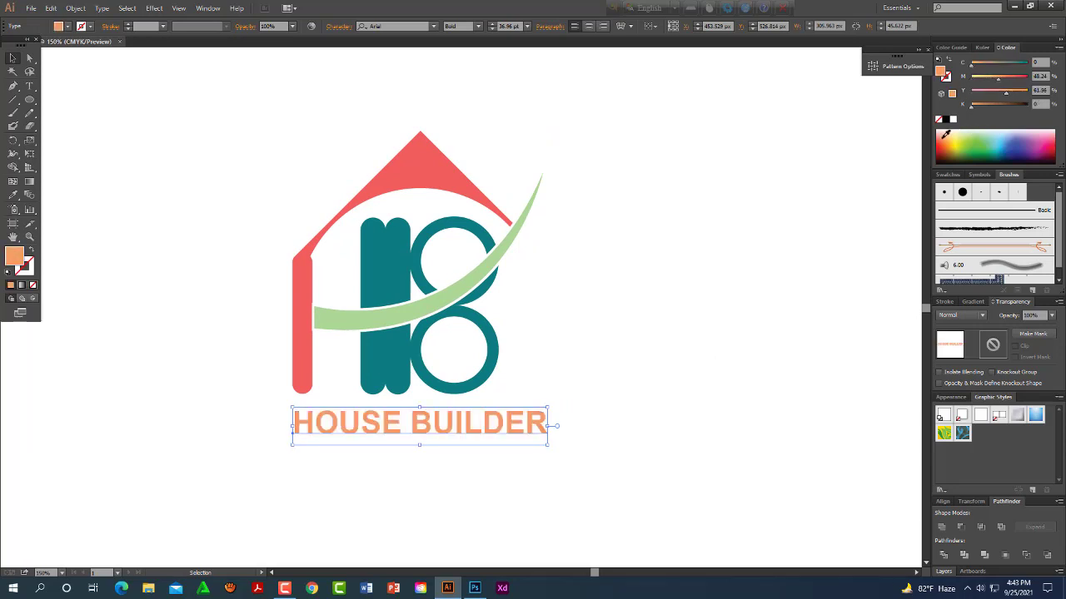
left_click(714, 340)
Move the HOUSE BUILDER text slightly down to widen the gap beneath the logo.
key("space")
mouse_move(700, 293)
left_mouse_down()
mouse_move(696, 333)
mouse_move(690, 302)
left_mouse_up()
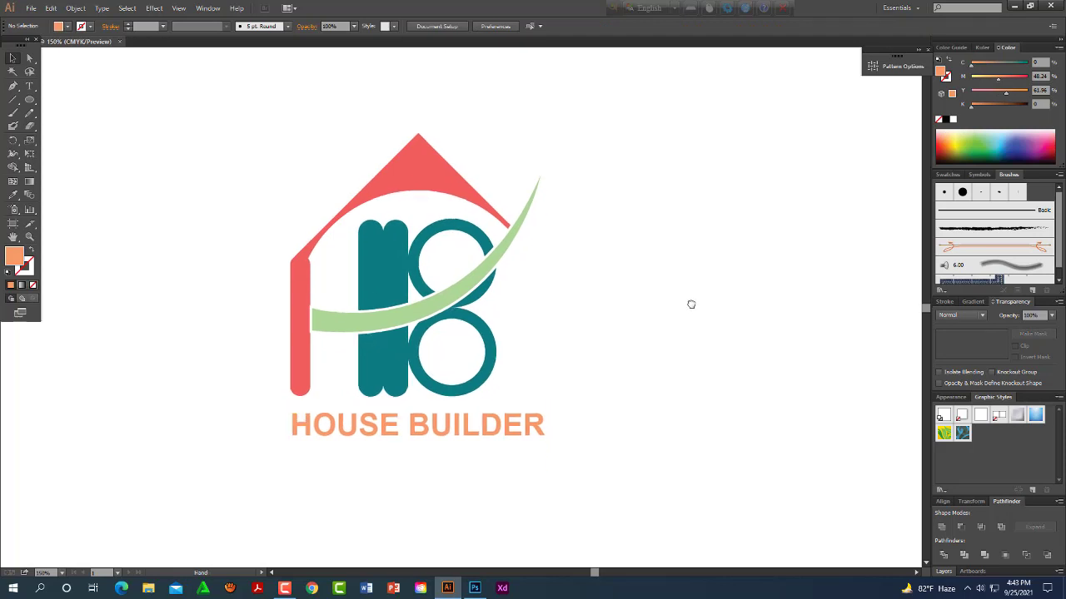
left_click_drag(344, 428, 344, 433)
left_click(569, 336)
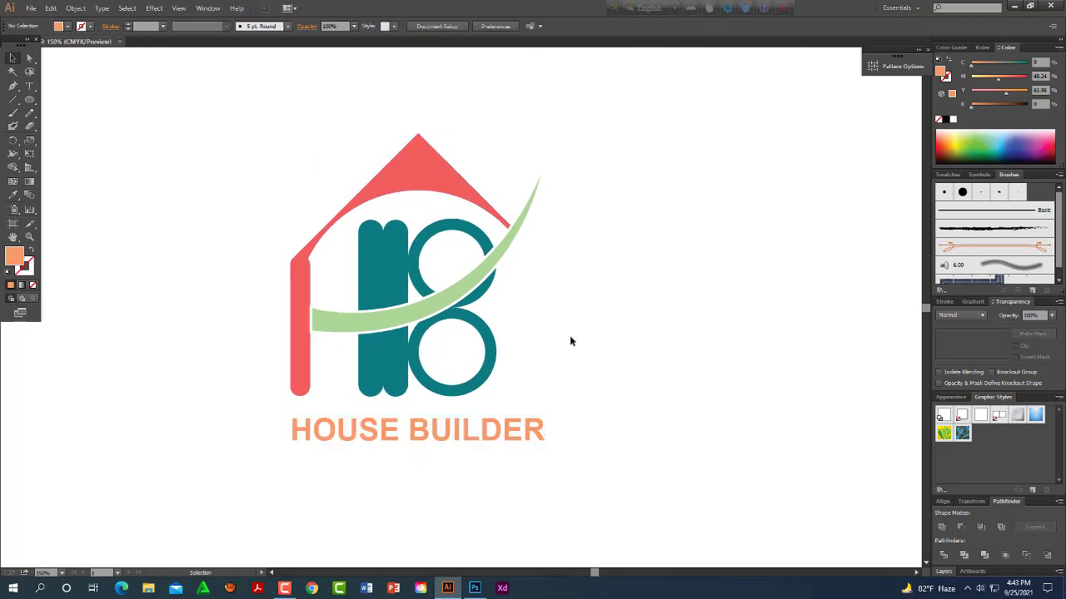
Draw a horizontal line about 133 px long between the logo and the text, and set its stroke weight to 6 pt.
left_click(12, 101)
left_click_drag(292, 407, 401, 407)
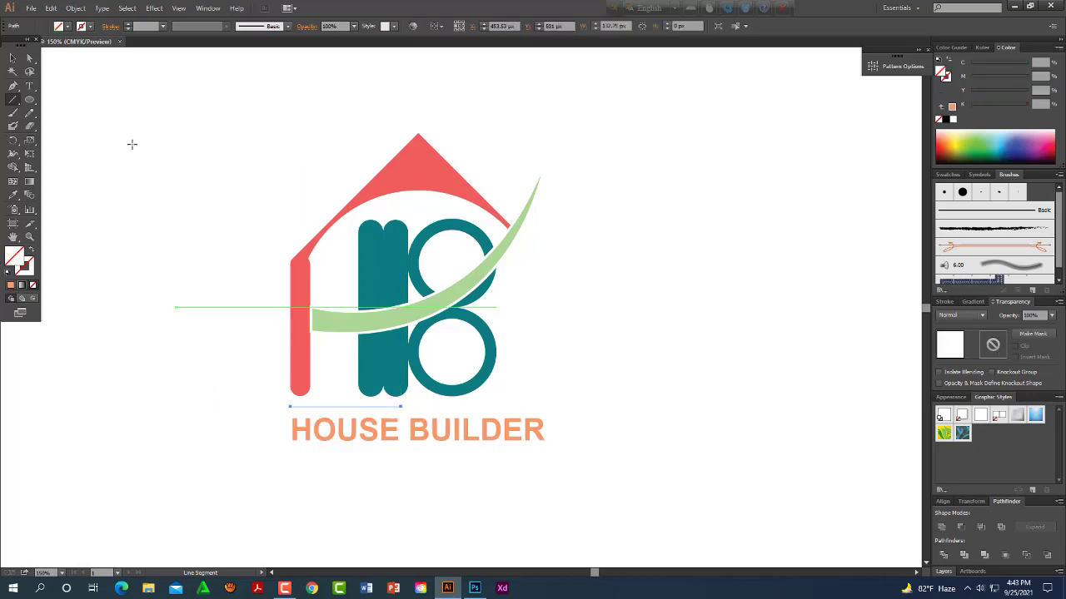
left_click(289, 27)
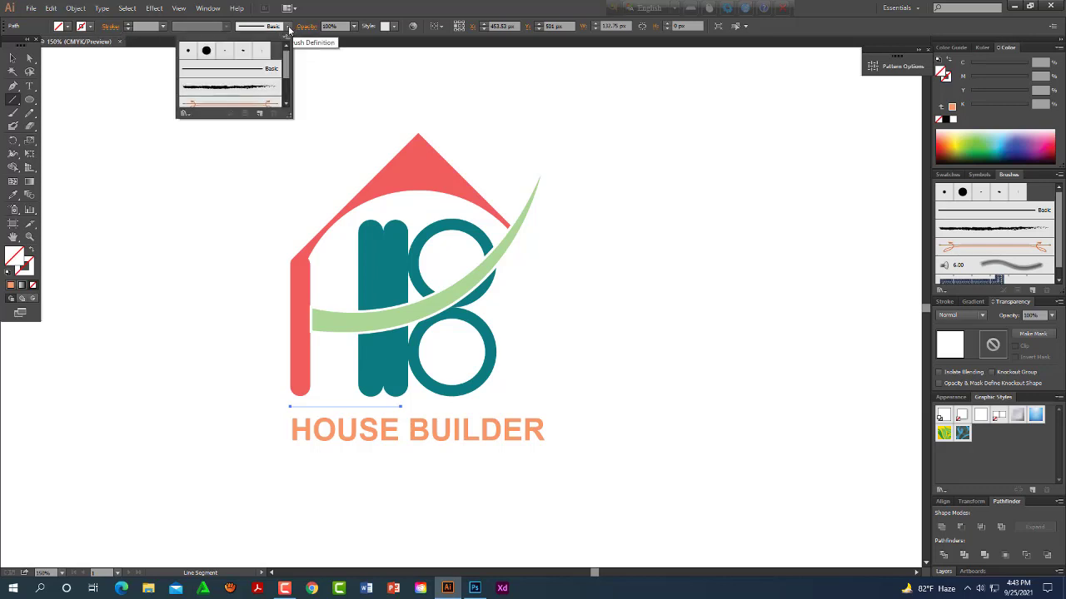
left_click(129, 25)
left_click(129, 26)
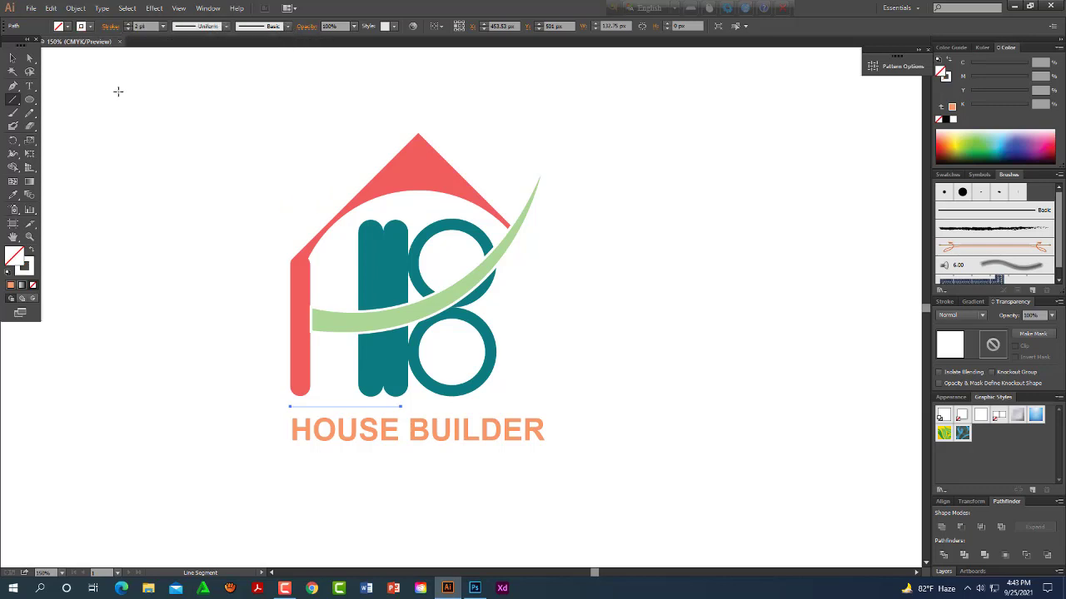
left_click(26, 267)
left_click(164, 27)
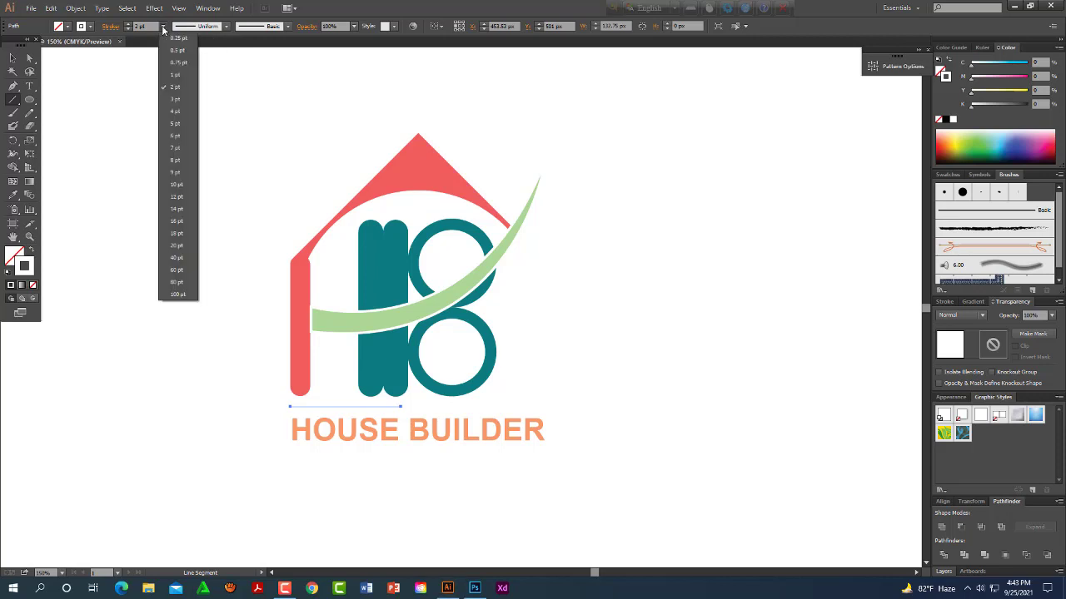
left_click(180, 133)
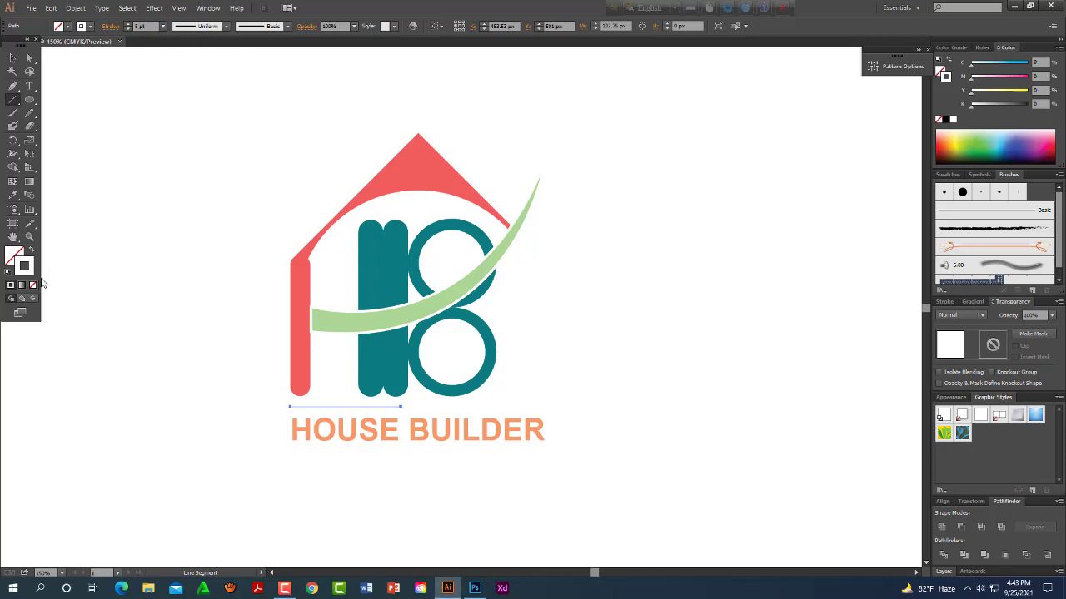
Style the line with a dark green 10 pt stroke, C 81.96, M 39.61, Y 100, K 36.04, and the wedge-shaped tapering width profile.
left_click_drag(962, 148, 971, 153)
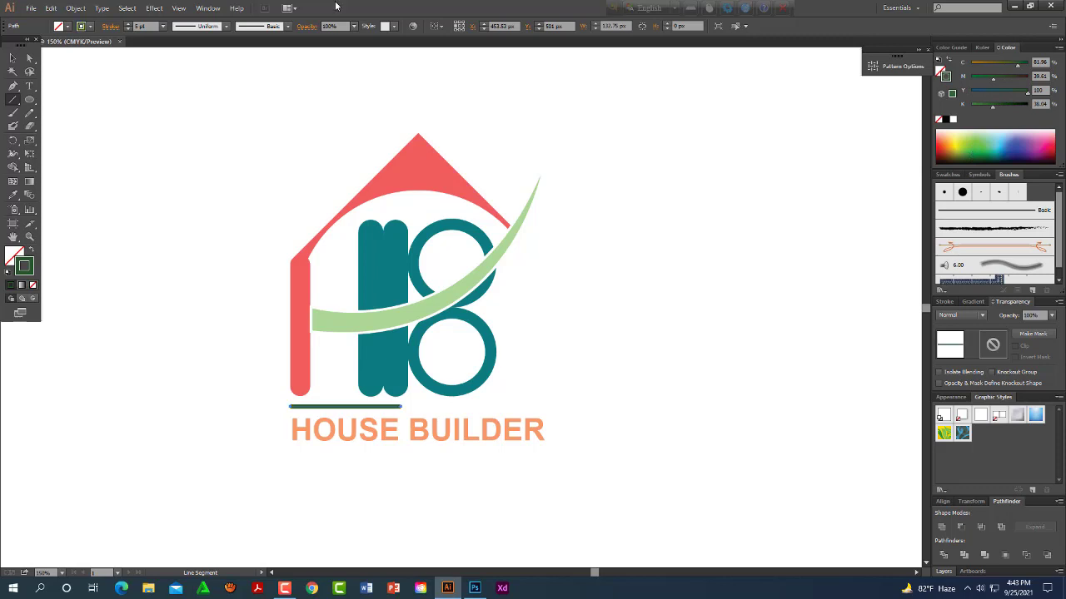
left_click(164, 26)
left_click(185, 190)
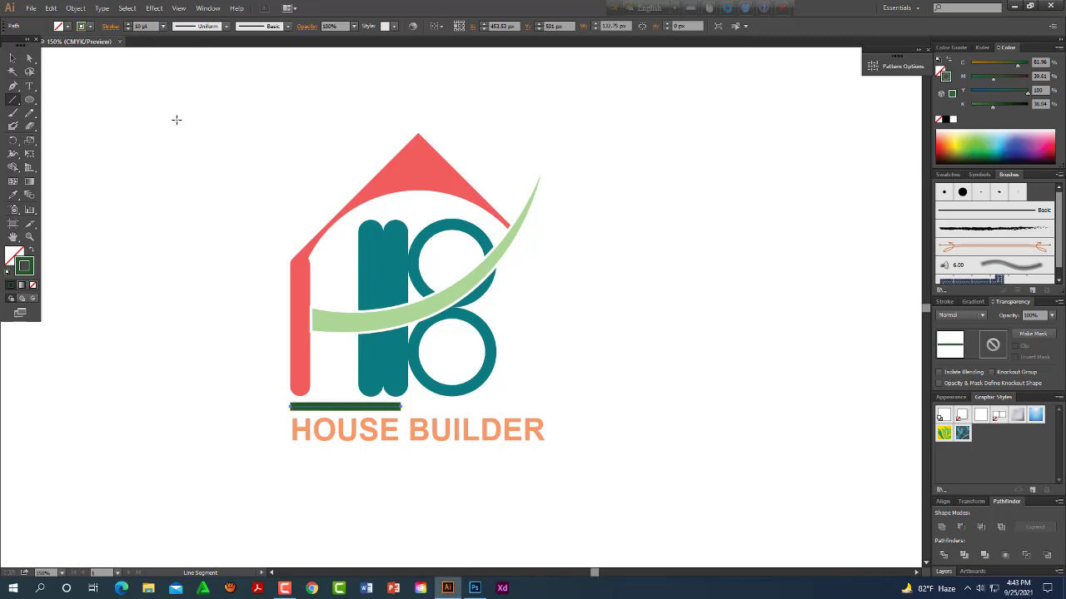
left_click(225, 26)
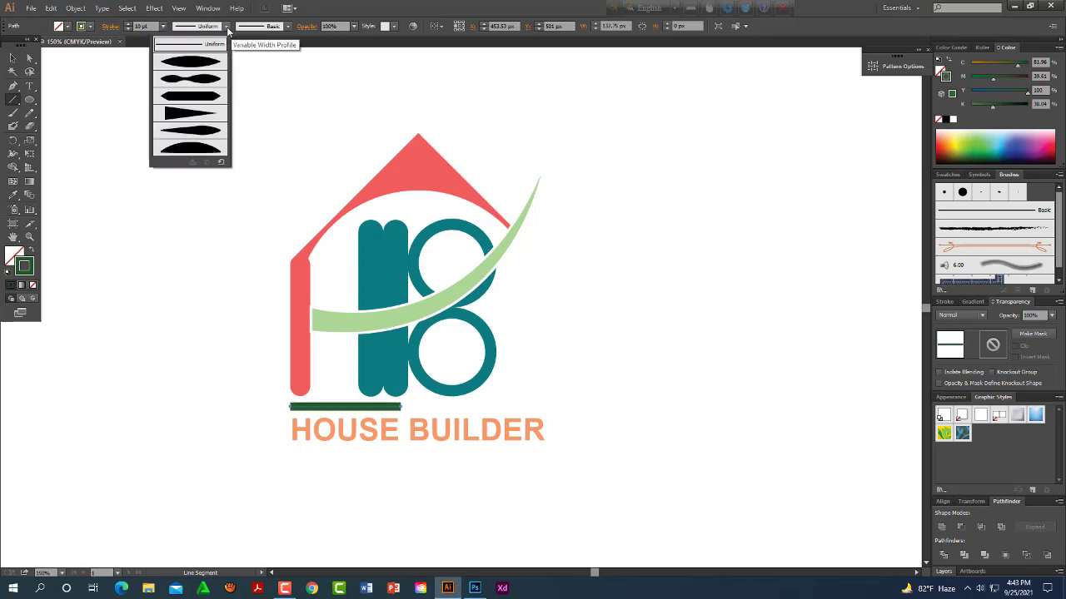
left_click(200, 115)
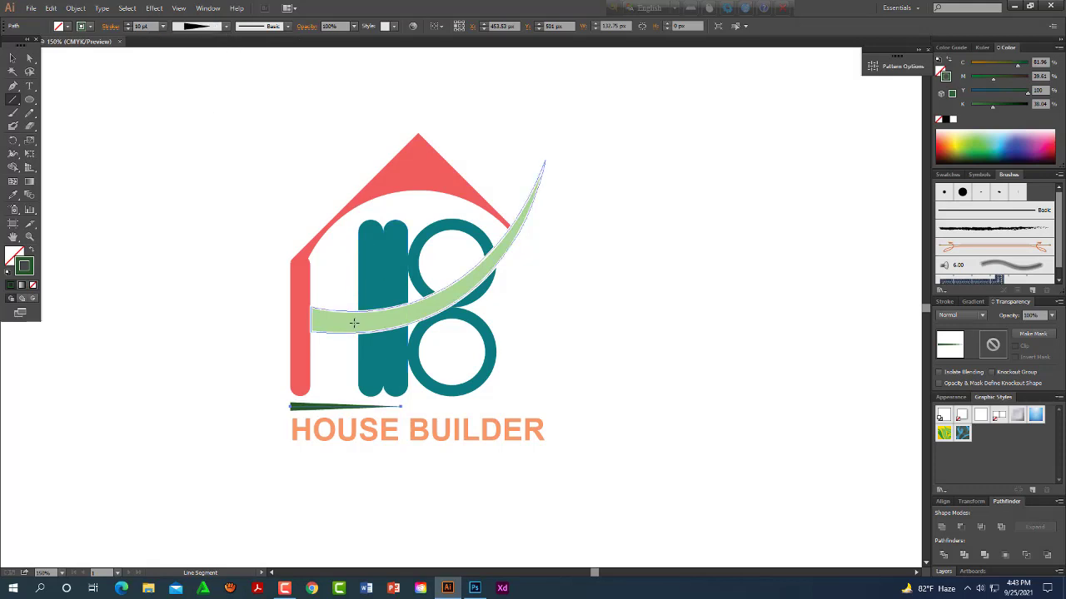
Align the tapered line with the right end of HOUSE BUILDER, and place a vertically reflected copy at the text's left end.
left_click(14, 59)
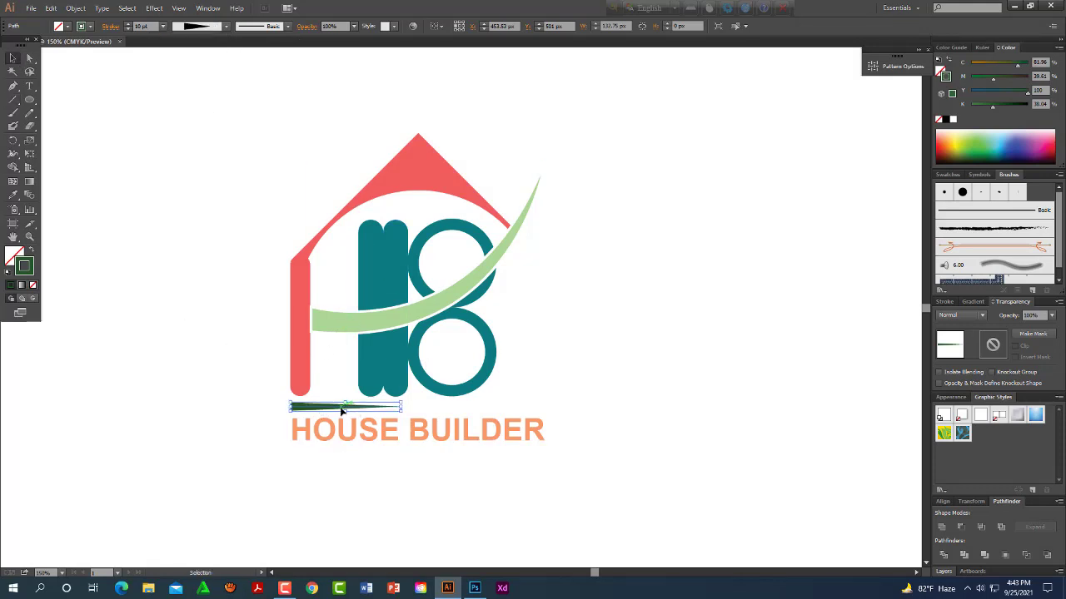
left_click_drag(341, 409, 457, 410)
right_click(456, 409)
mouse_move(536, 380)
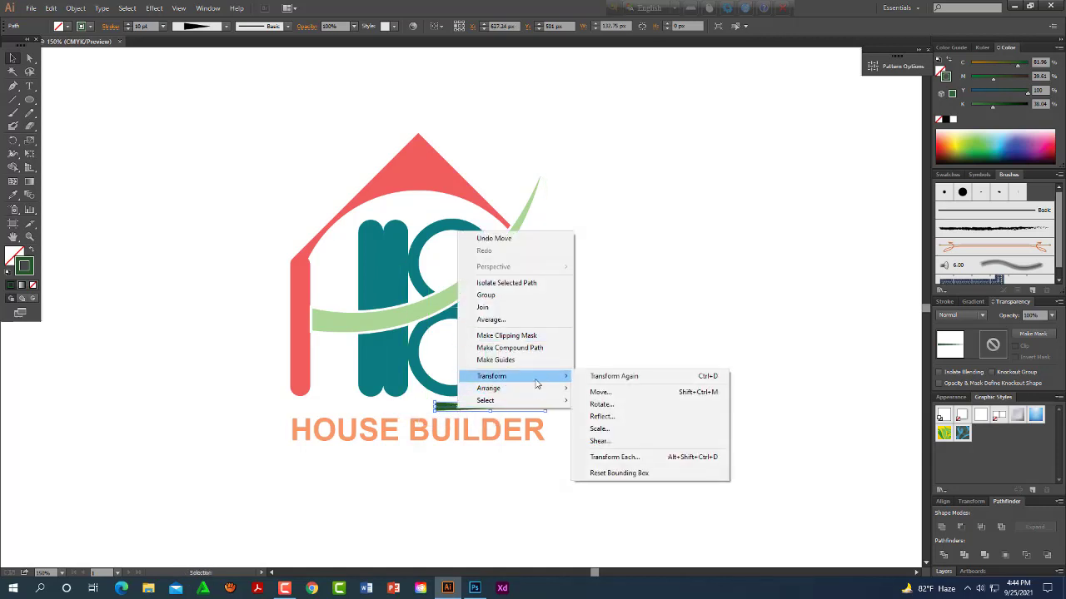
left_click(625, 419)
left_click(694, 407)
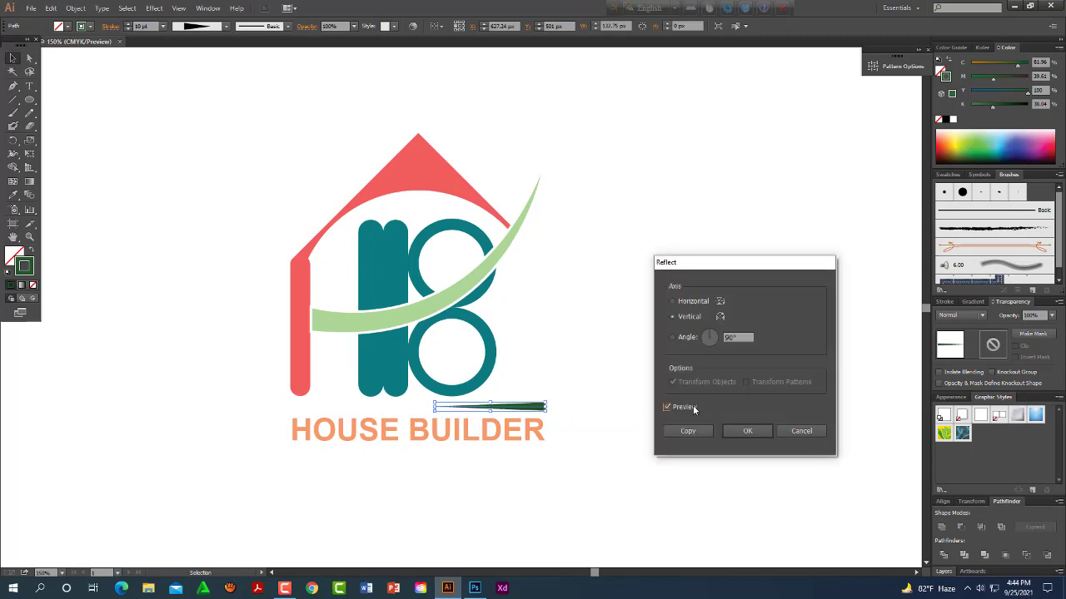
left_click(696, 432)
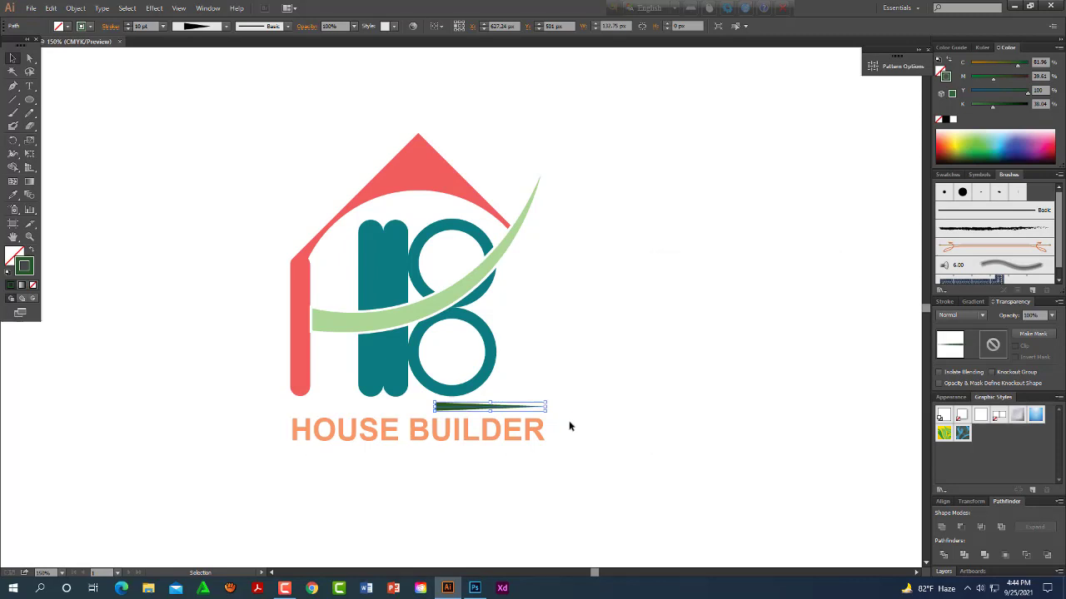
left_click_drag(532, 410, 384, 410)
left_click(531, 384)
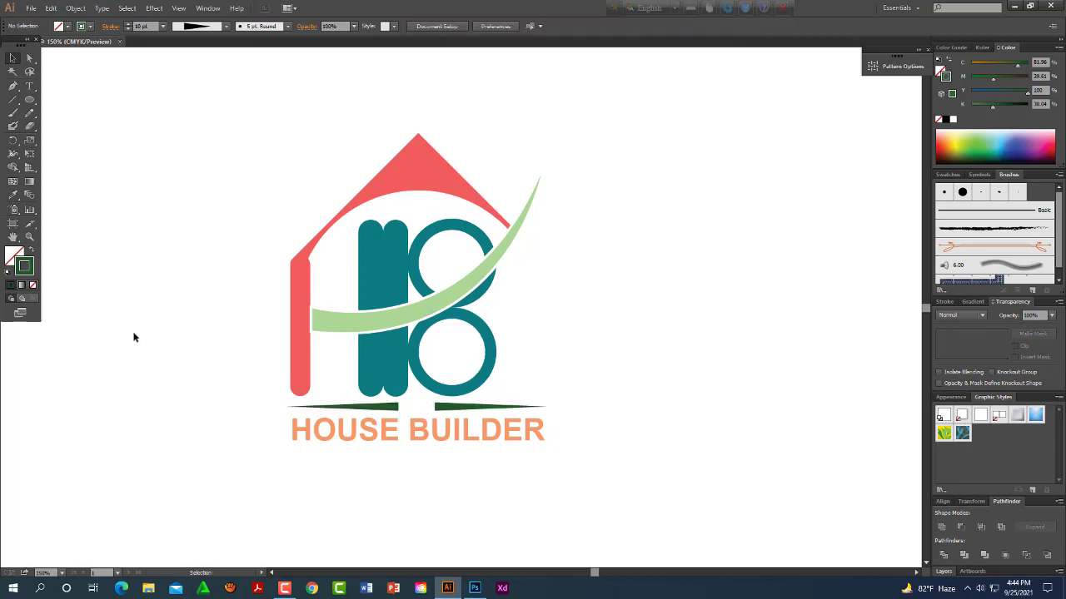
Draw a circle about 15.35 px in diameter in the gap between the two tapered lines.
left_click(13, 99)
left_click(29, 99)
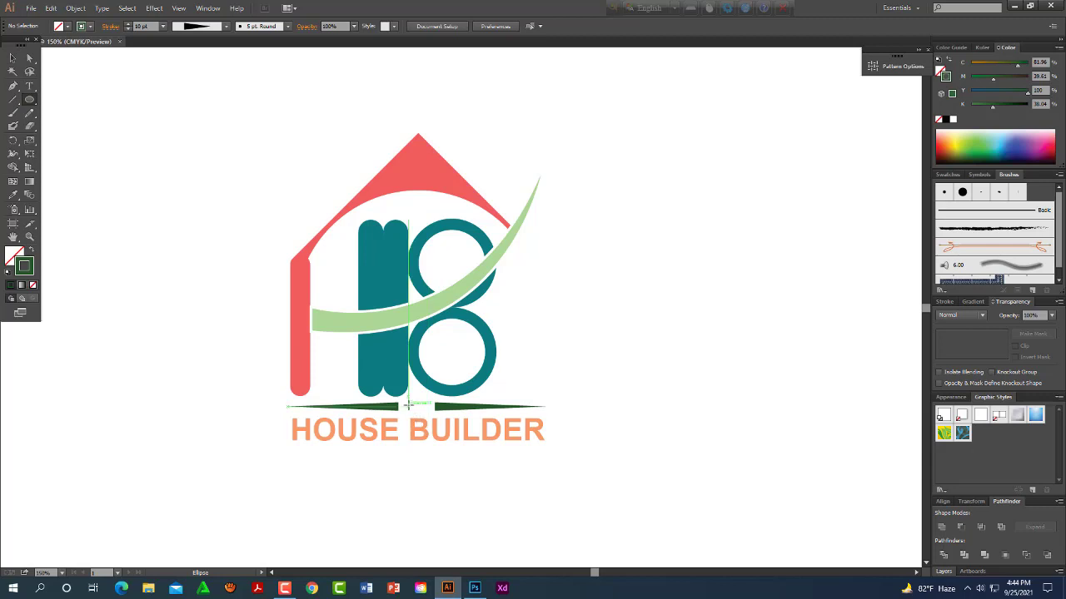
left_click_drag(408, 404, 421, 415)
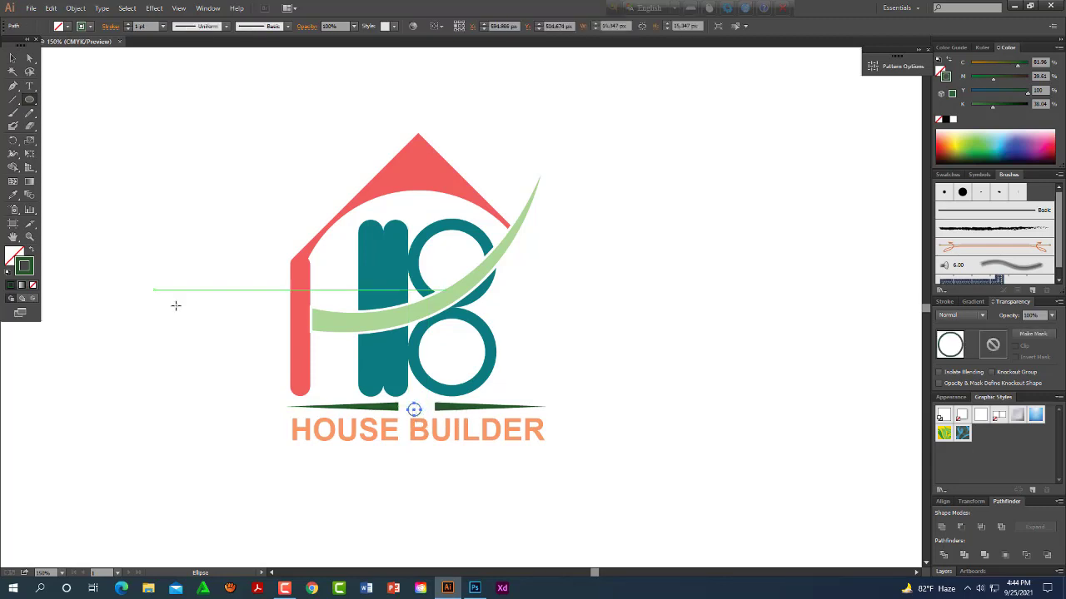
Center the small circle in the gap so it sits level with both tapered lines.
left_click(13, 60)
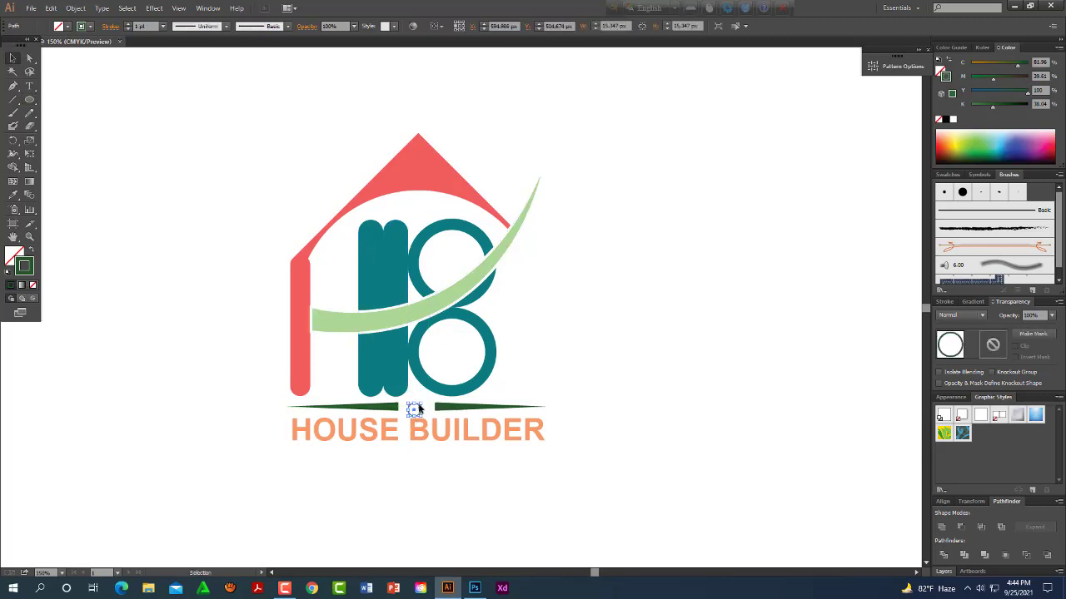
left_click(420, 408)
key("ctrl+plus")
key("ctrl+plus")
key("ctrl+plus")
left_click_drag(513, 414, 556, 225)
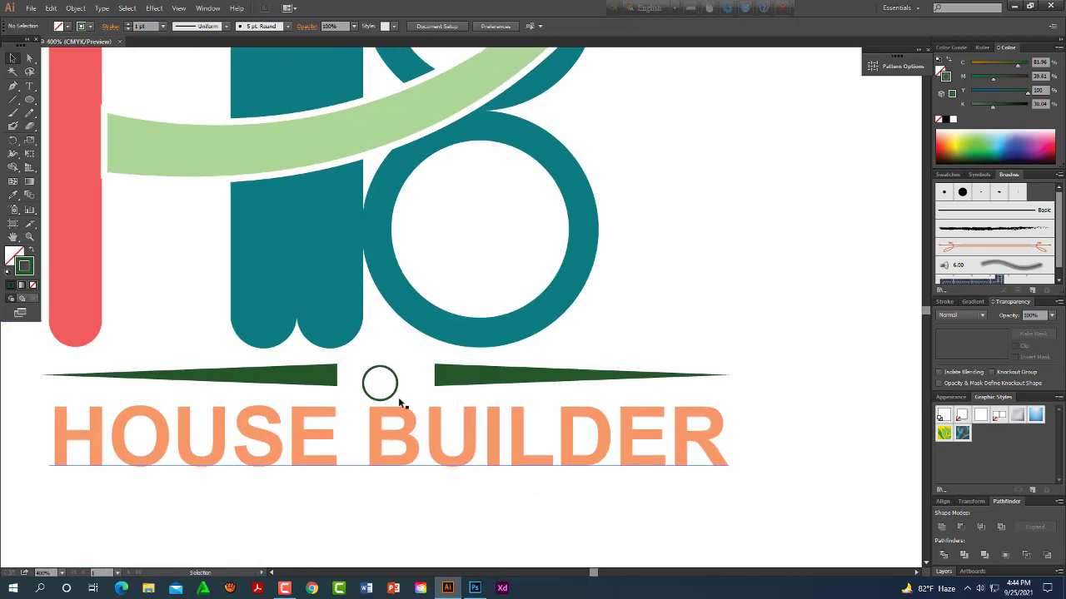
left_click_drag(394, 398, 405, 386)
Try filling the small circle with green and copying the tapered line's appearance onto it with the Eyedropper.
left_click(18, 255)
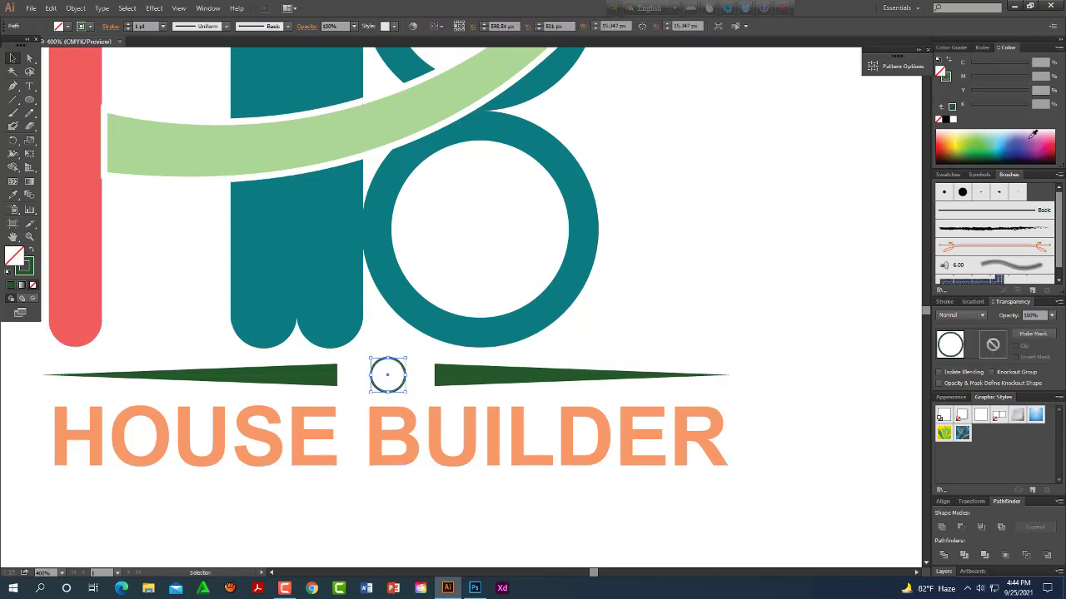
left_click_drag(995, 146, 982, 151)
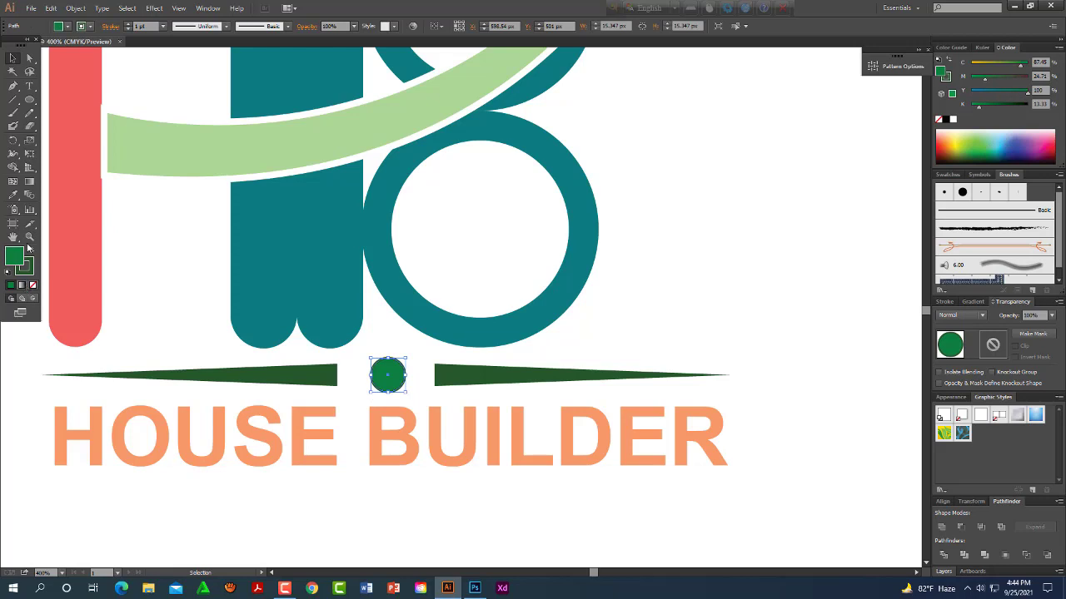
left_click(12, 194)
left_click(327, 370)
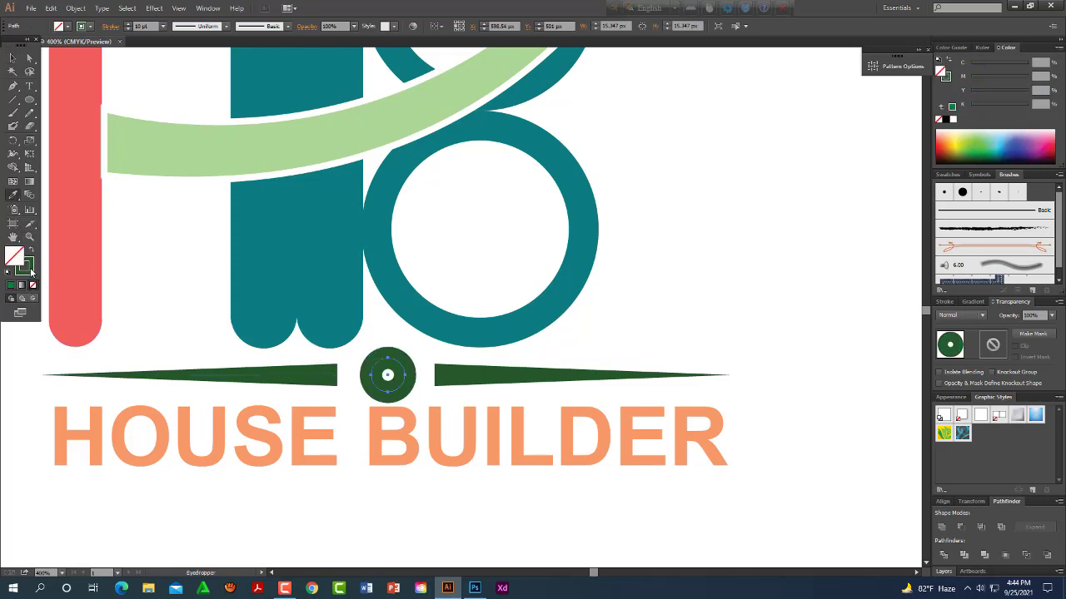
Remove the small circle's stroke and fill it with dark green, about C 83.53, M 39.22, Y 100, K 36.04.
left_click(970, 151)
left_click(969, 156)
left_click(970, 160)
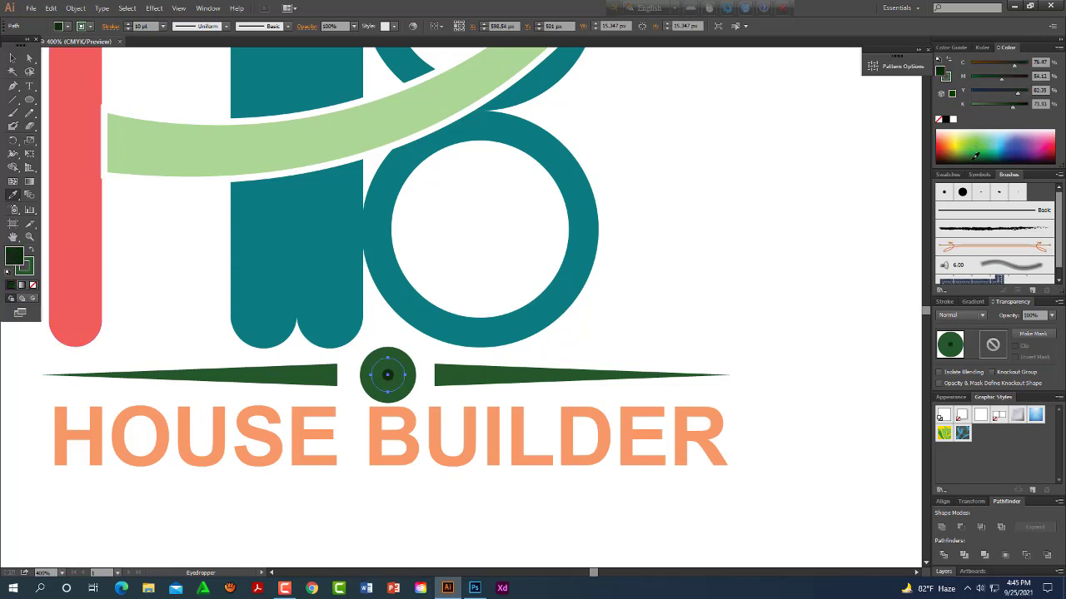
key("x")
key("slash")
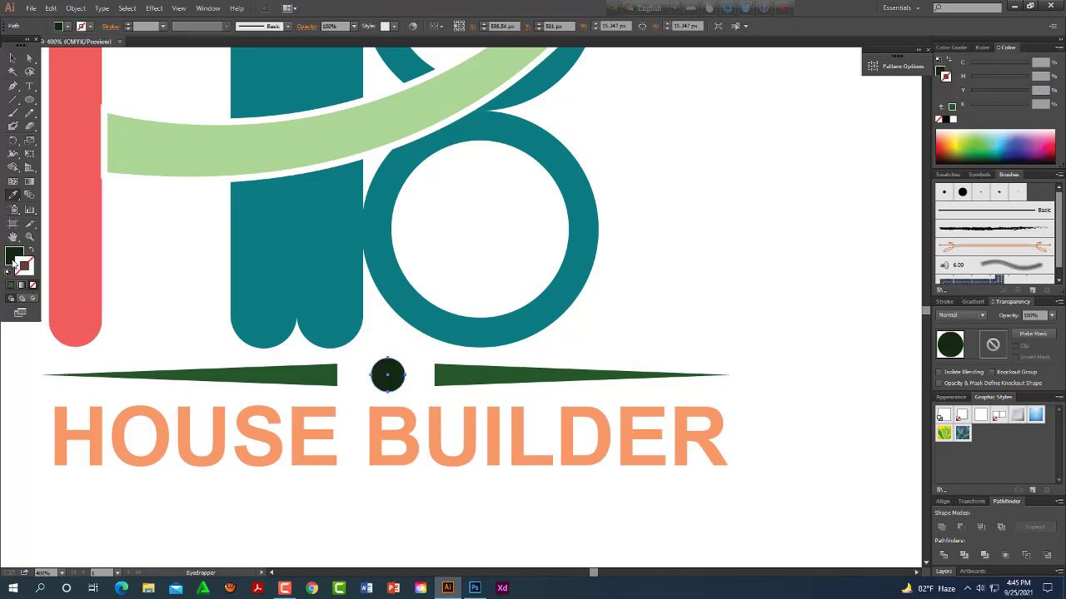
left_click(13, 258)
left_click(975, 154)
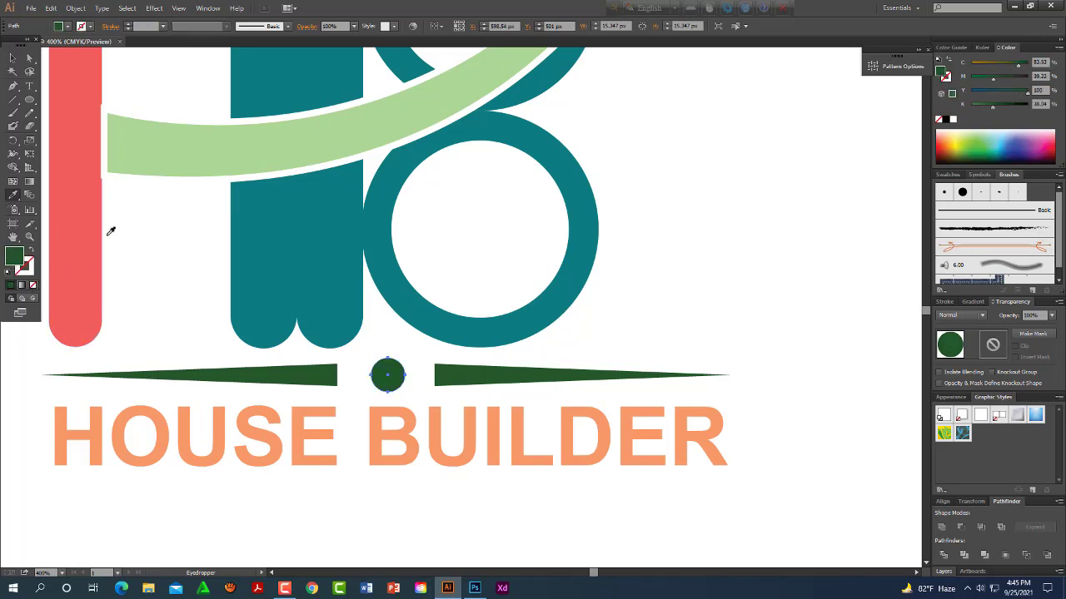
key("a")
left_click(716, 242)
Save the logo document to the Desktop as an Adobe Illustrator file named fggreyre.
key("ctrl+minus")
key("ctrl+minus")
key("ctrl+minus")
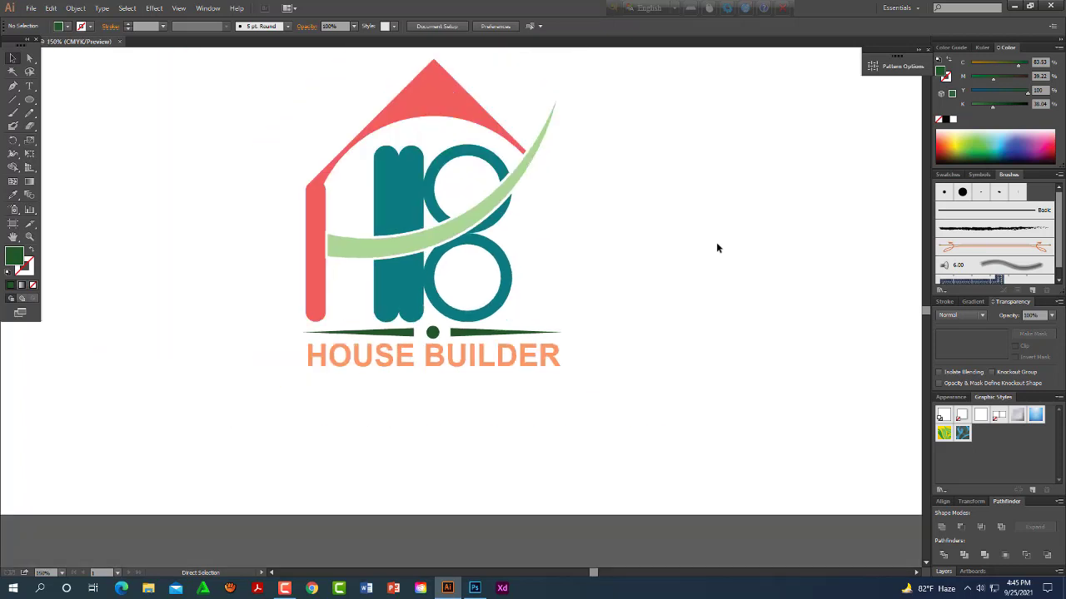
left_click_drag(708, 169, 651, 269)
key("ctrl+plus")
key("ctrl+s")
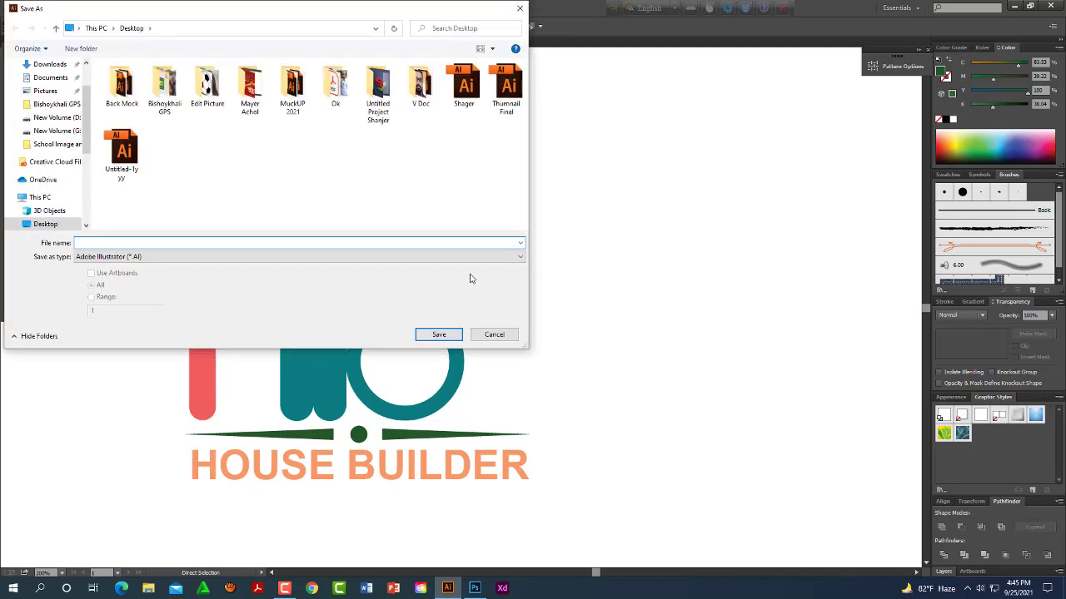
key("Return")
key("Return")
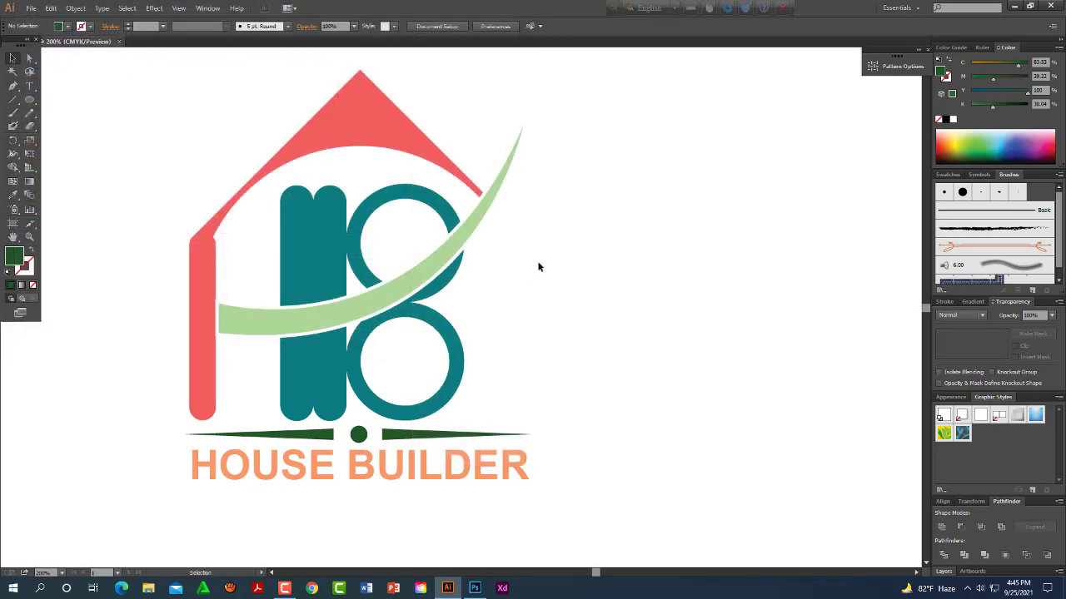
left_click_drag(583, 226, 614, 244)
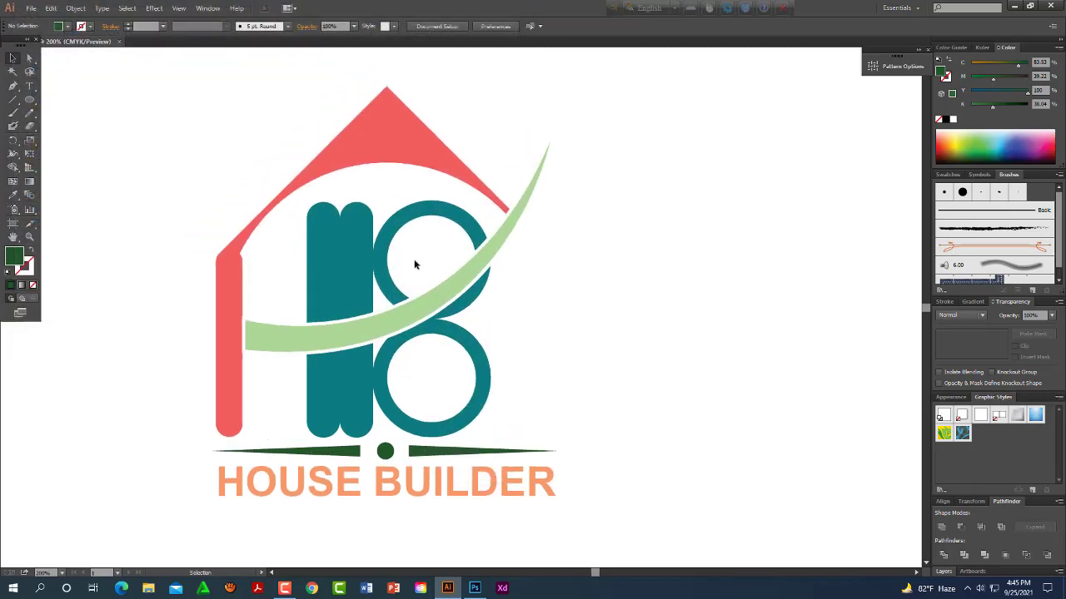
left_click(31, 7)
left_click(66, 147)
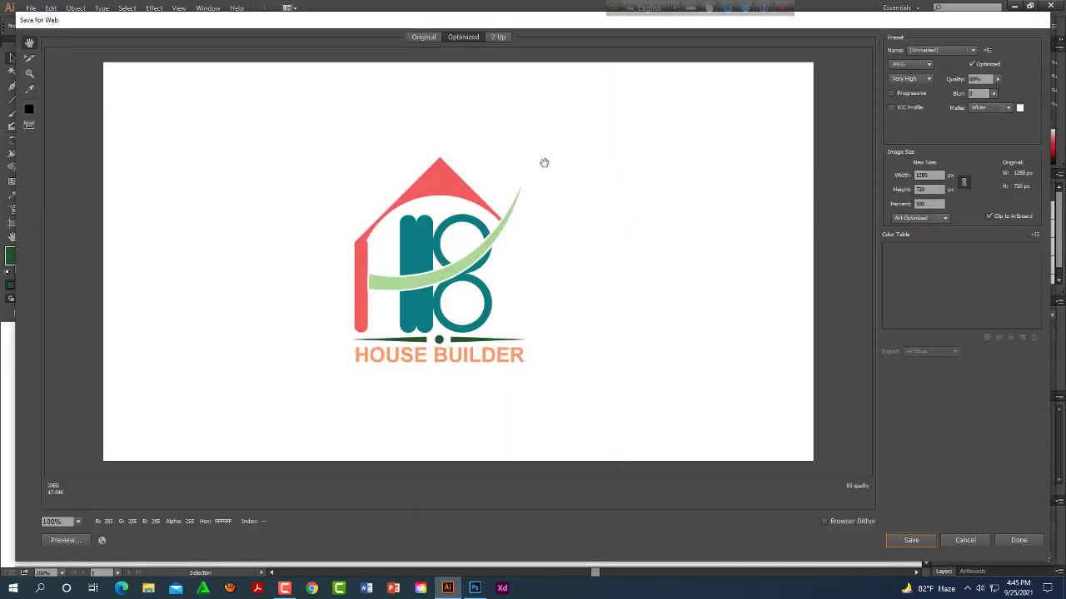
left_click(912, 64)
left_click(917, 112)
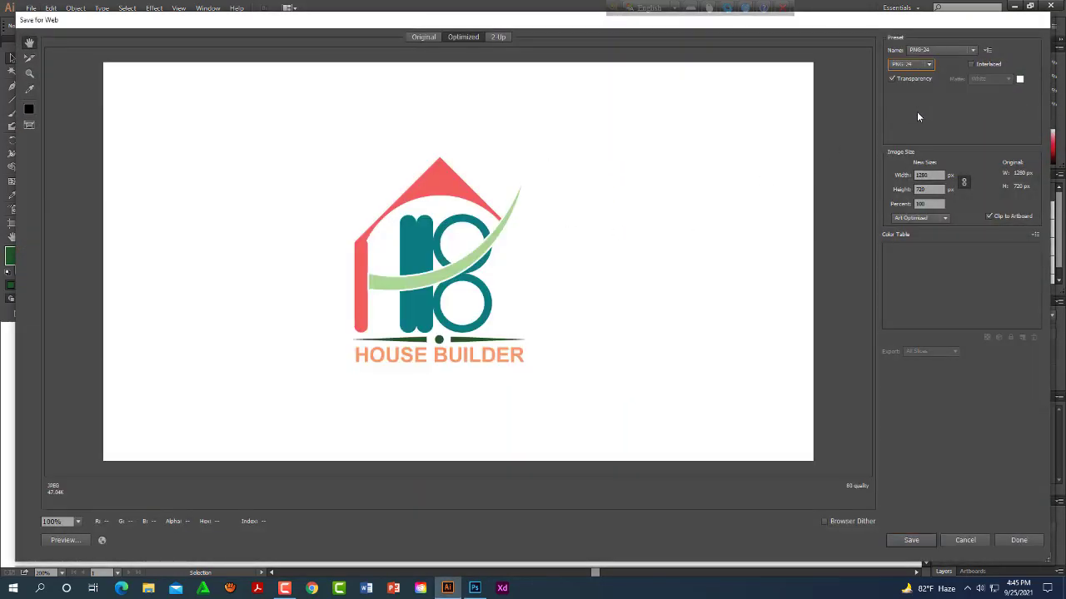
key("Escape")
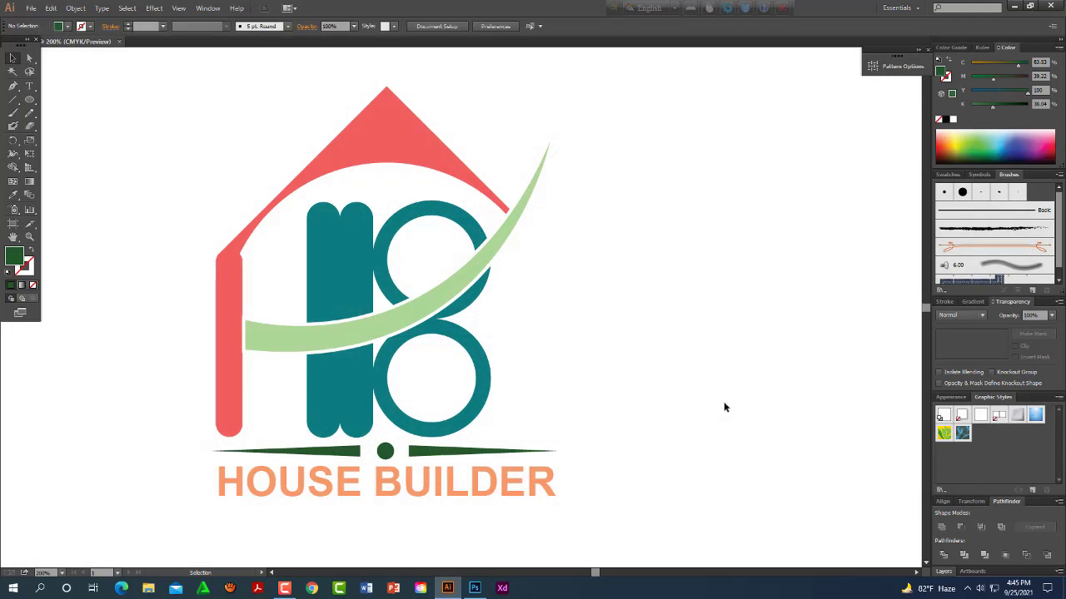
Select the whole logo with its lettering and scale it up proportionally to nearly fill the artboard's height.
key("ctrl+minus")
key("ctrl+minus")
key("ctrl+minus")
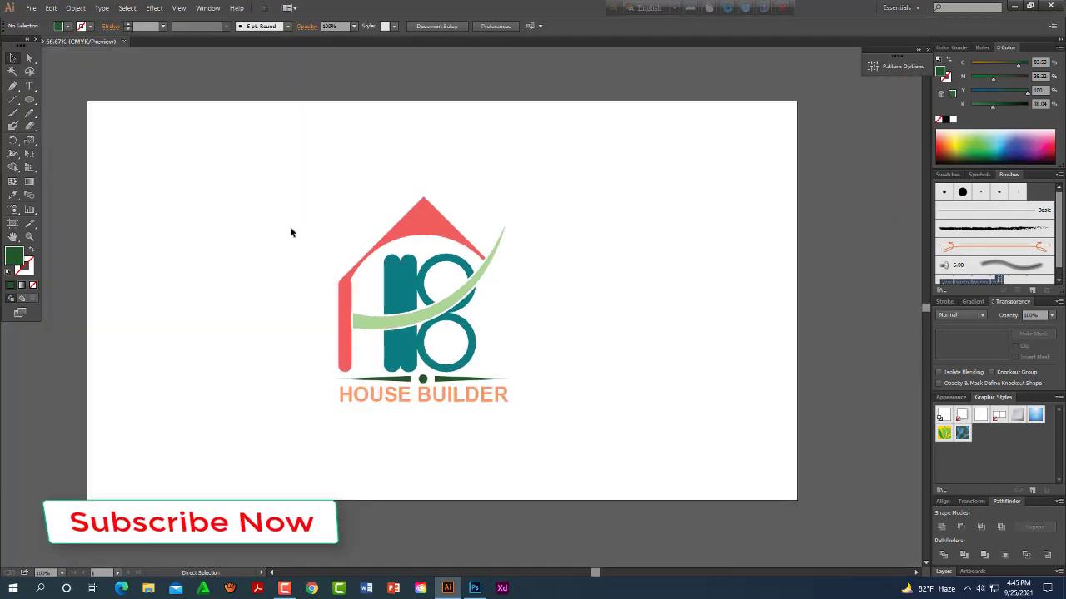
left_click_drag(324, 215, 573, 474)
left_click_drag(523, 354, 498, 303)
left_click(594, 283)
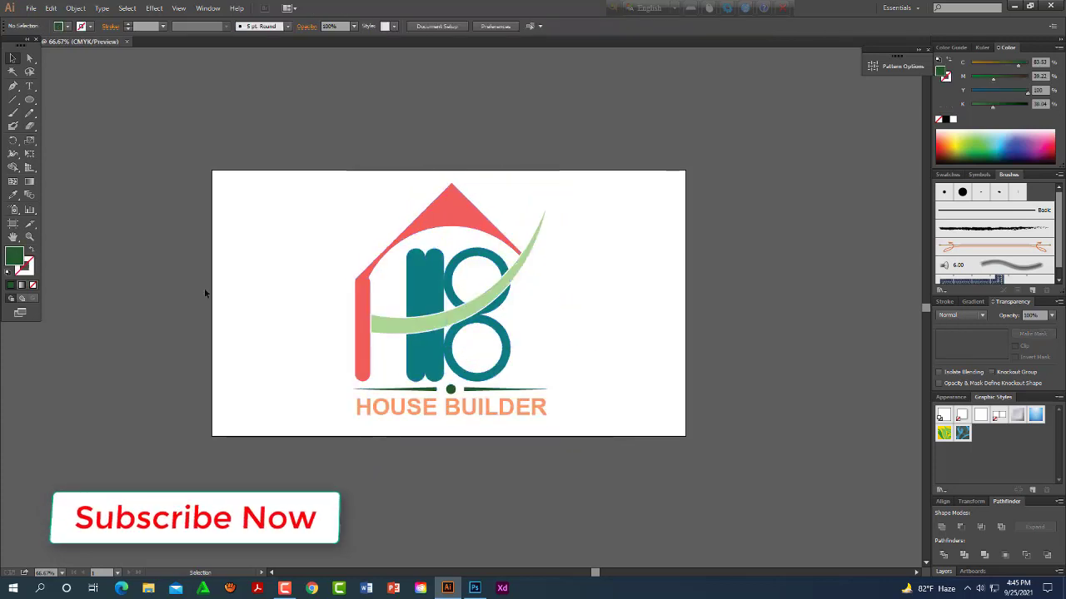
Narrow the artboard from both sides around the logo to about 657 px wide, keeping its 720 px height.
left_click(13, 223)
left_click_drag(213, 307, 327, 306)
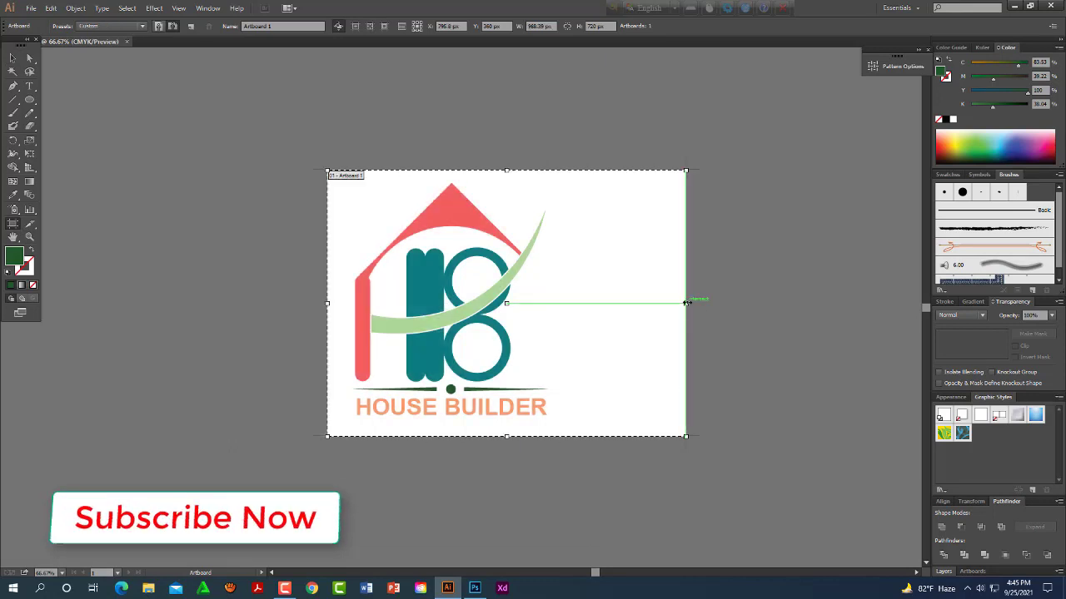
left_click_drag(684, 301, 571, 304)
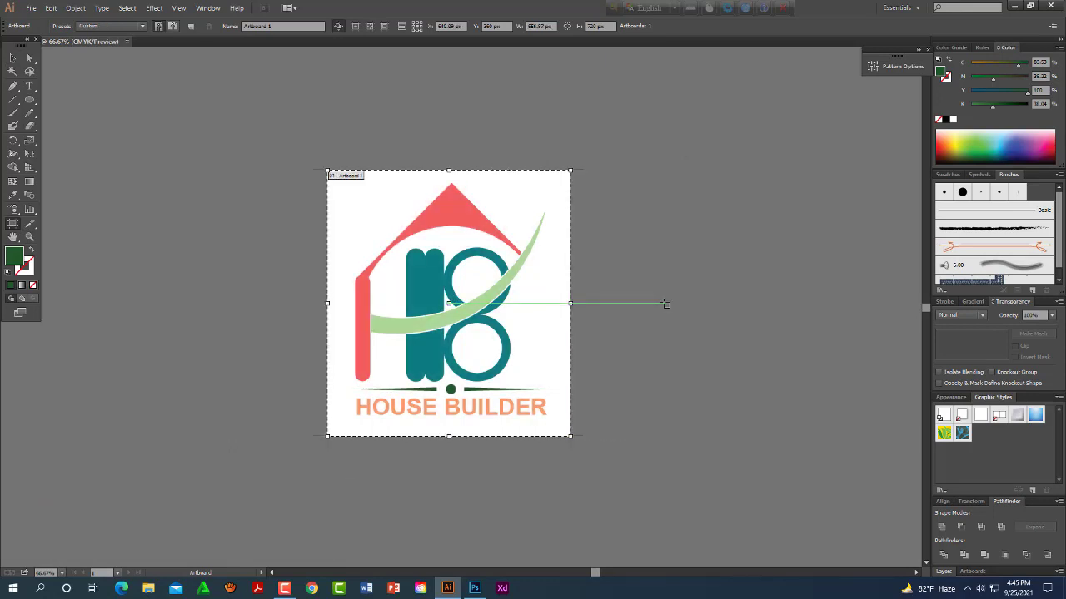
key("Escape")
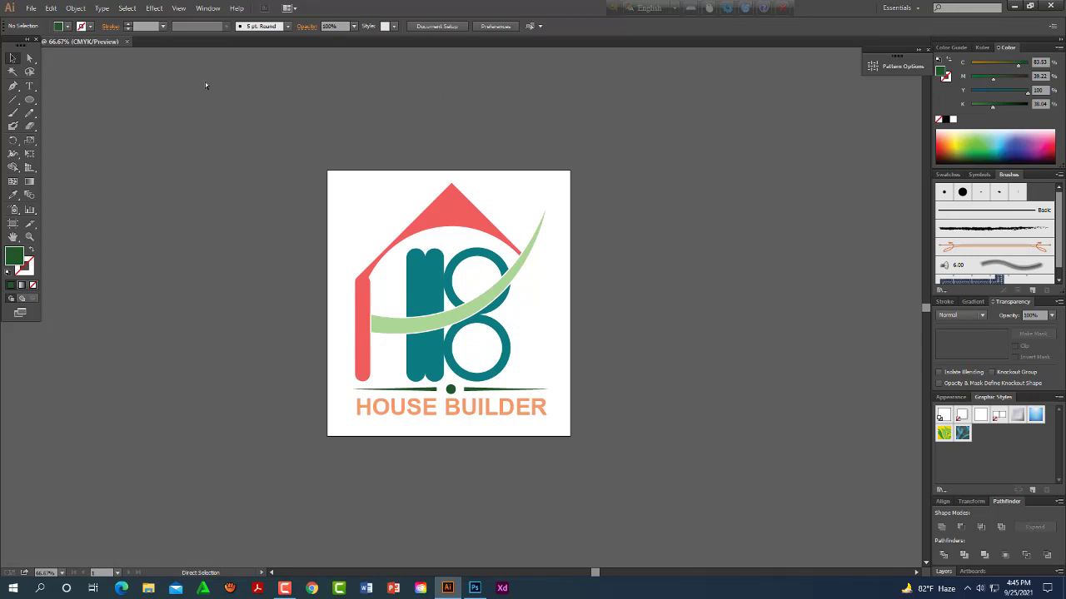
Set up a Save for Web export of the cropped artboard as PNG-24 with transparency.
left_click(31, 7)
left_click(93, 144)
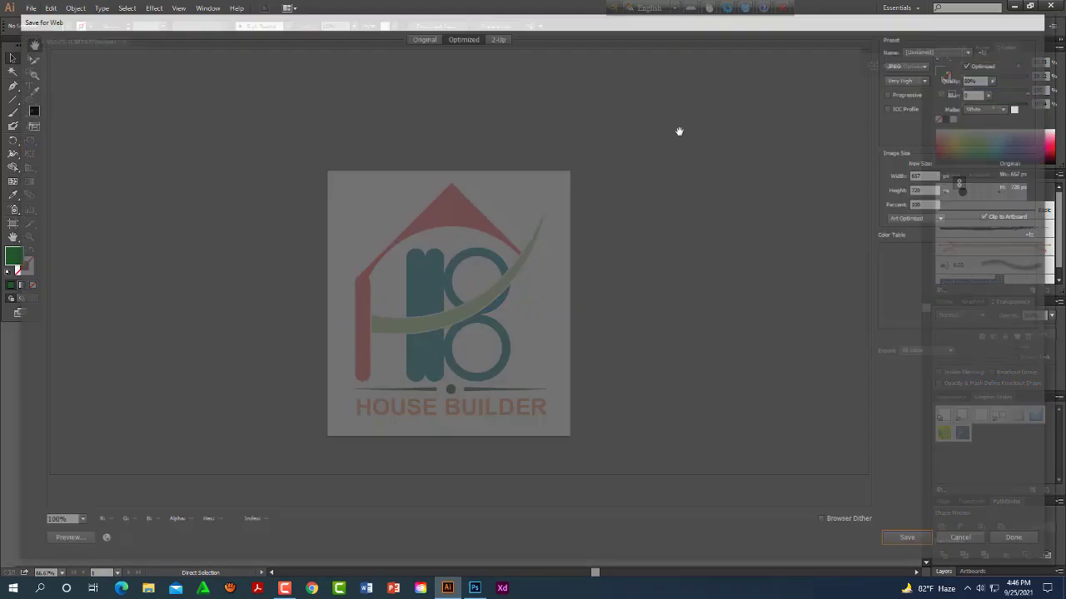
left_click(915, 65)
left_click(907, 107)
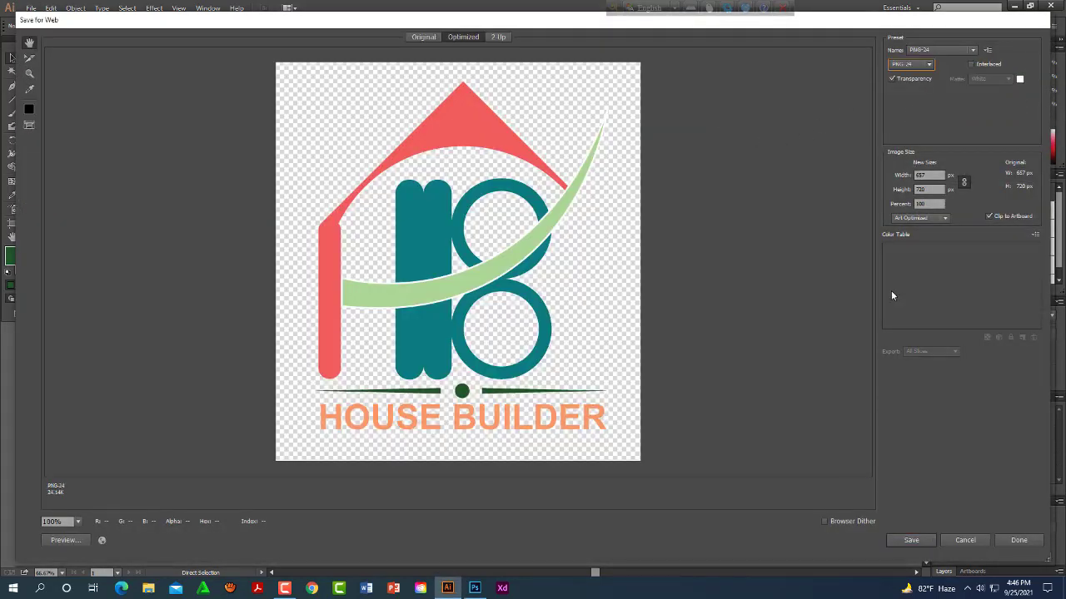
Export the logo PNG to the Desktop under the file name house.
left_click(926, 542)
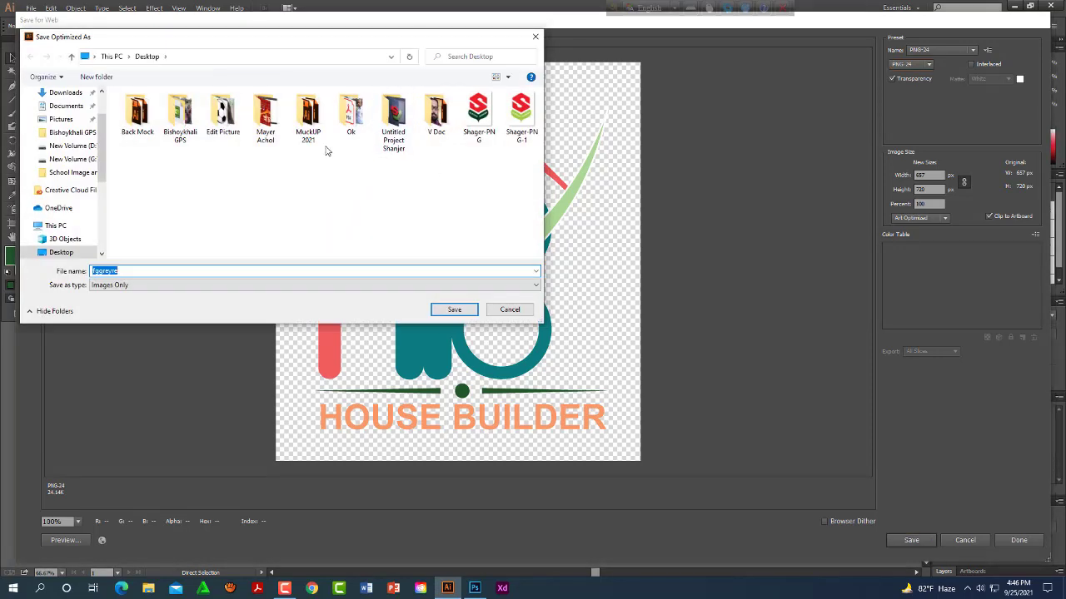
scroll(59, 167, "up", 2)
left_click(61, 114)
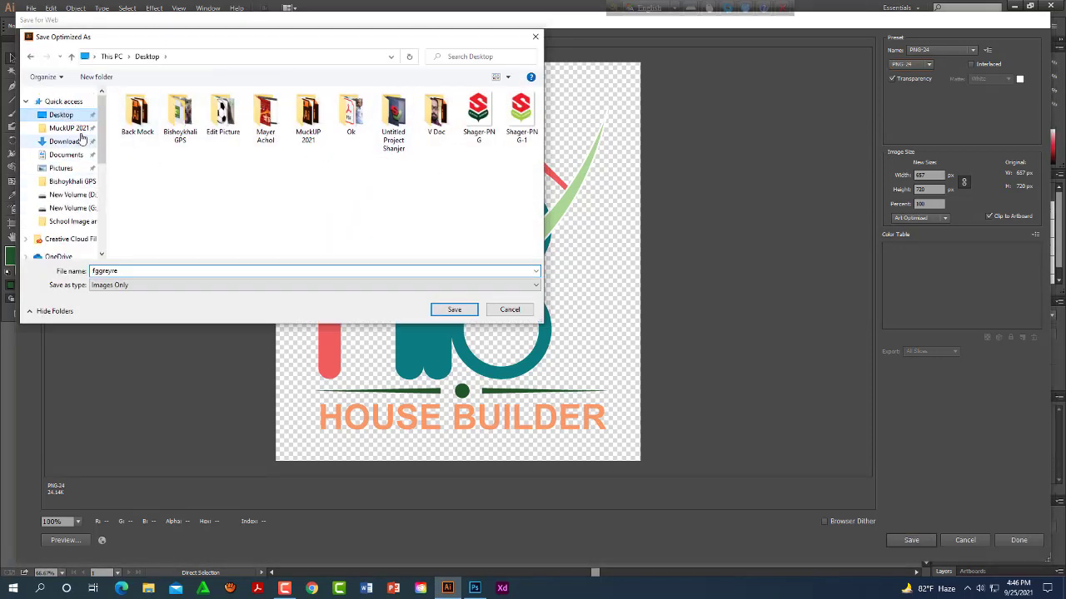
double_click(160, 271)
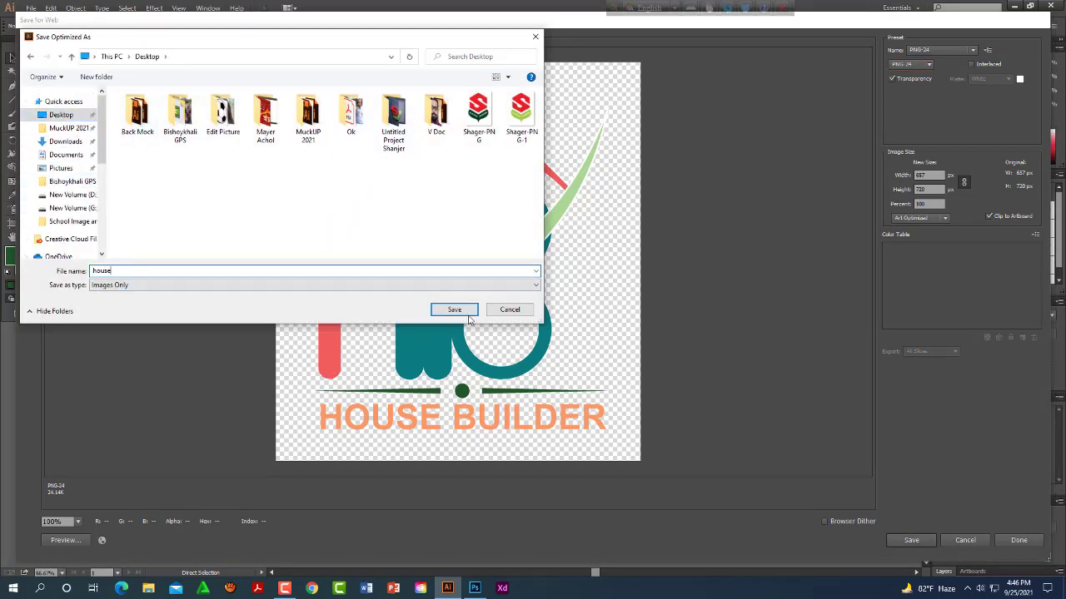
left_click(466, 314)
Switch to Photoshop and open the exported house image from the Desktop.
left_click(475, 588)
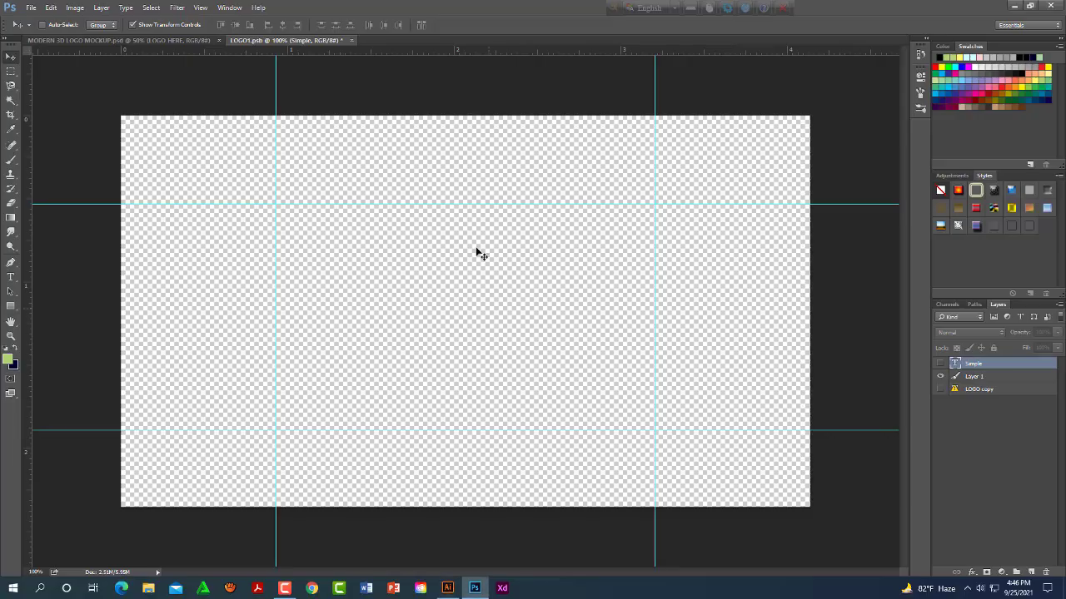
left_click(30, 8)
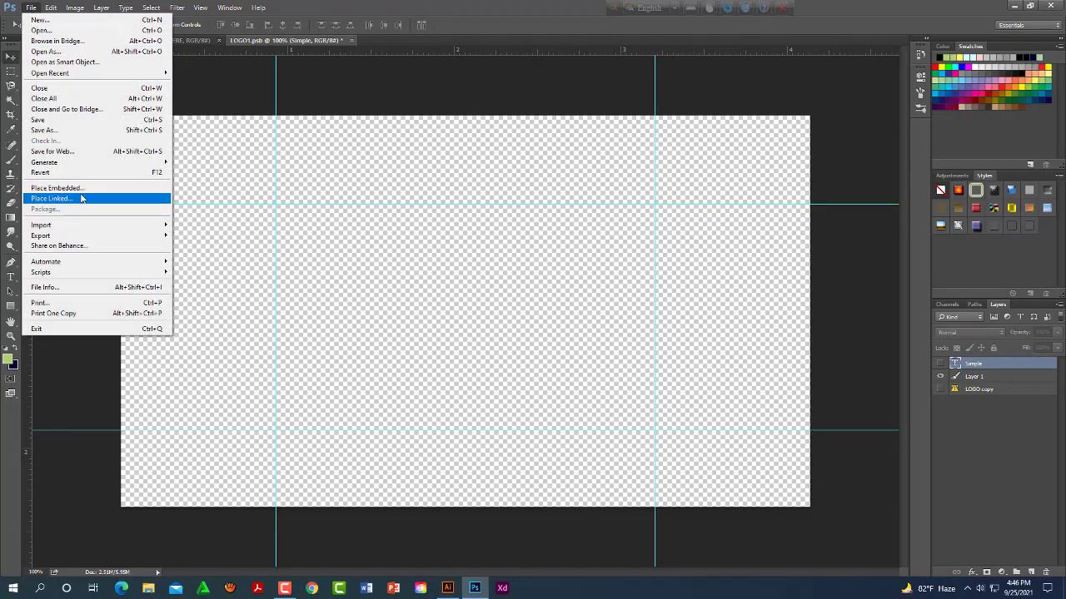
mouse_move(78, 225)
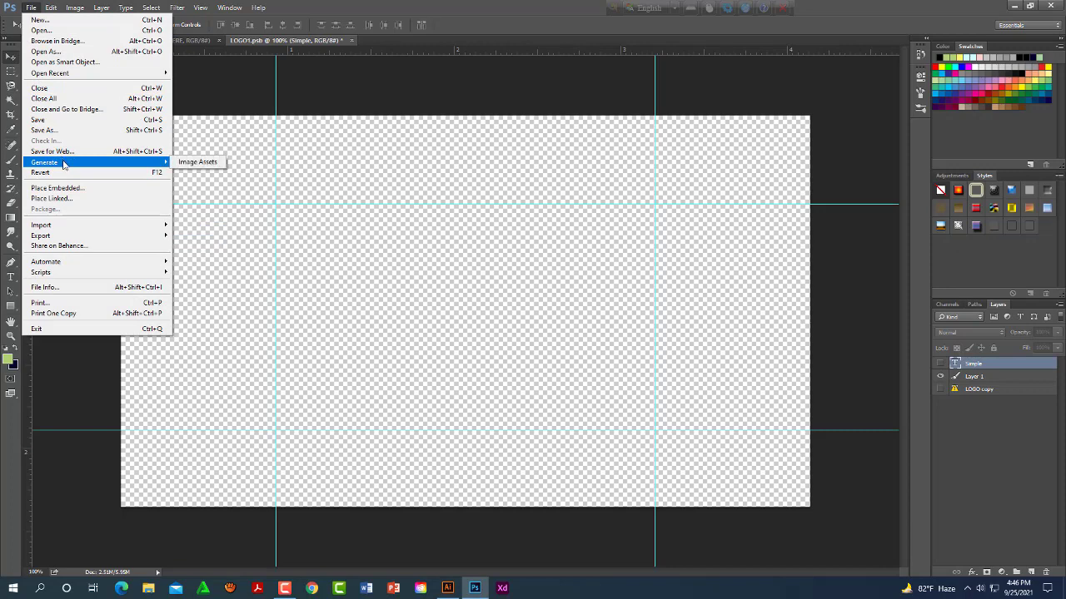
left_click(42, 30)
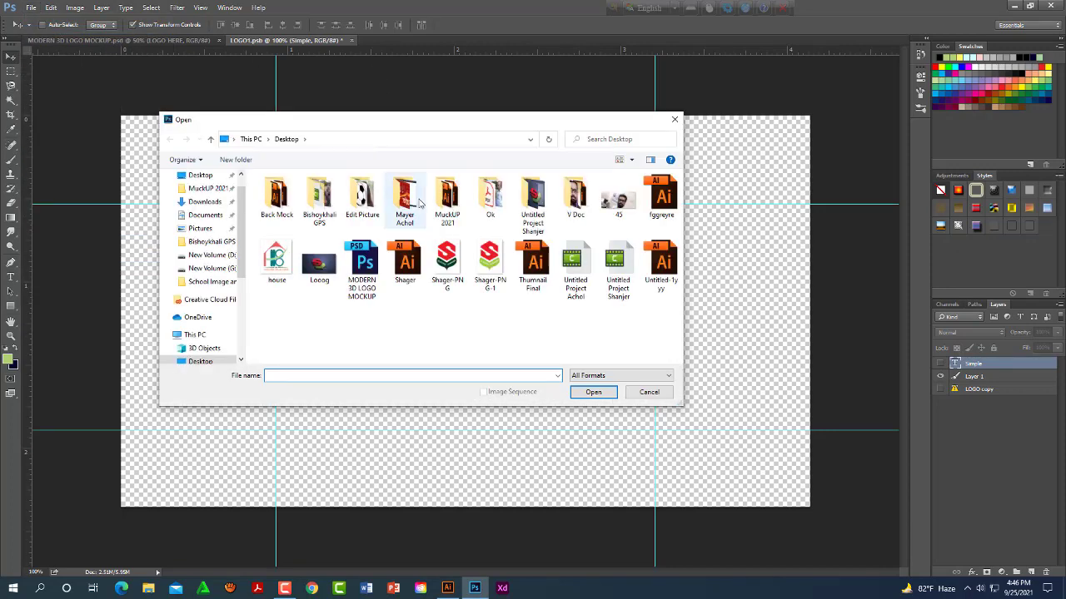
left_click(275, 265)
left_click(592, 392)
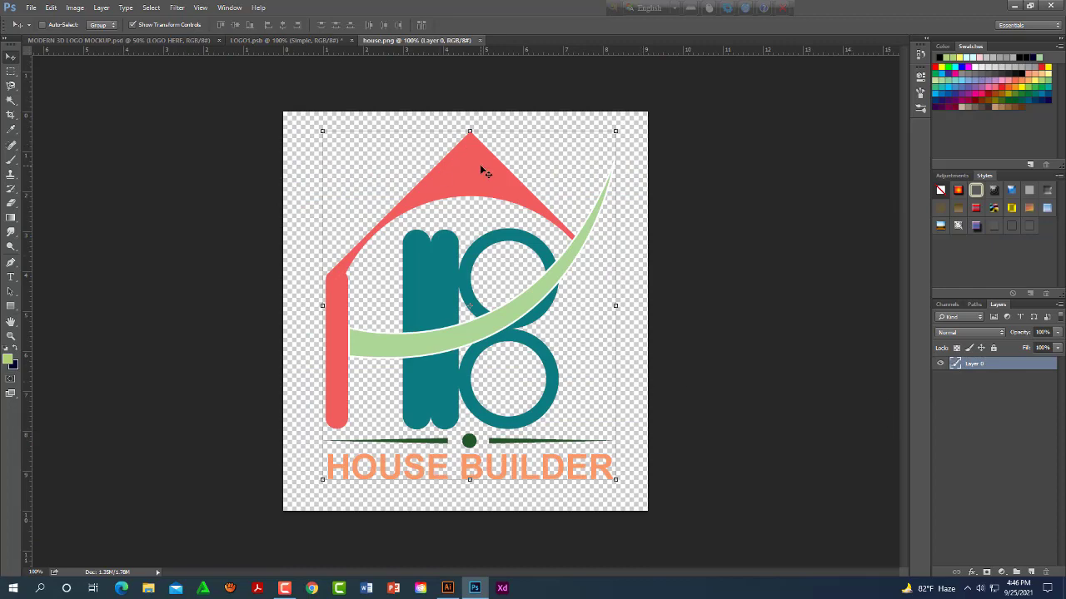
Copy the logo from house.png into LOGO1.psb and position it near the middle of the canvas.
left_click_drag(481, 171, 310, 46)
left_click_drag(309, 45, 455, 287)
left_click_drag(459, 289, 498, 175)
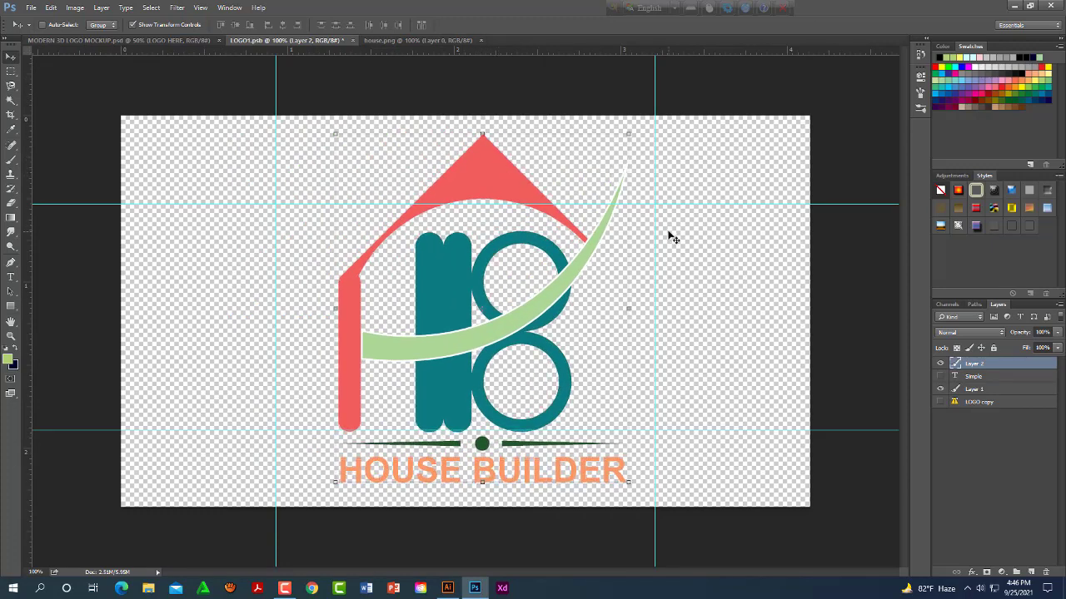
Save LOGO1.psb to update the mockup and close both house.png and LOGO1.psb.
left_click(31, 7)
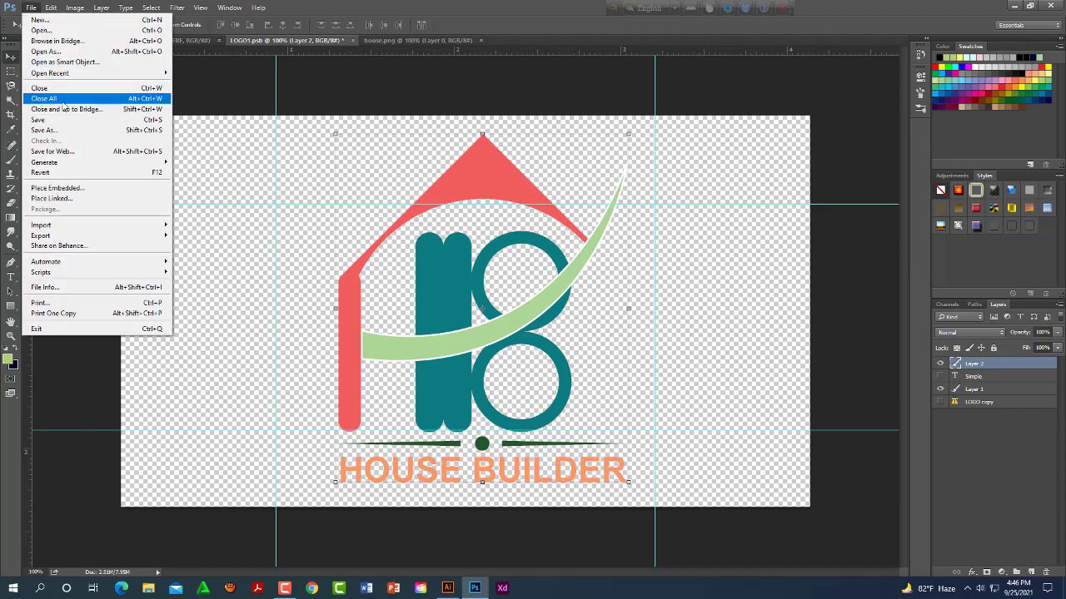
left_click(73, 120)
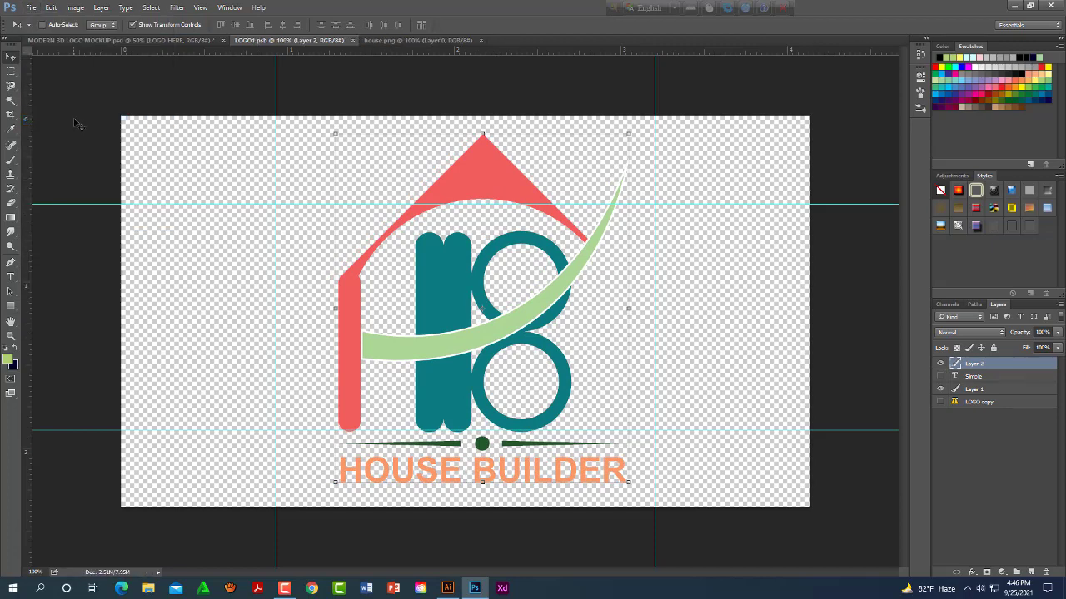
left_click(395, 41)
left_click(481, 40)
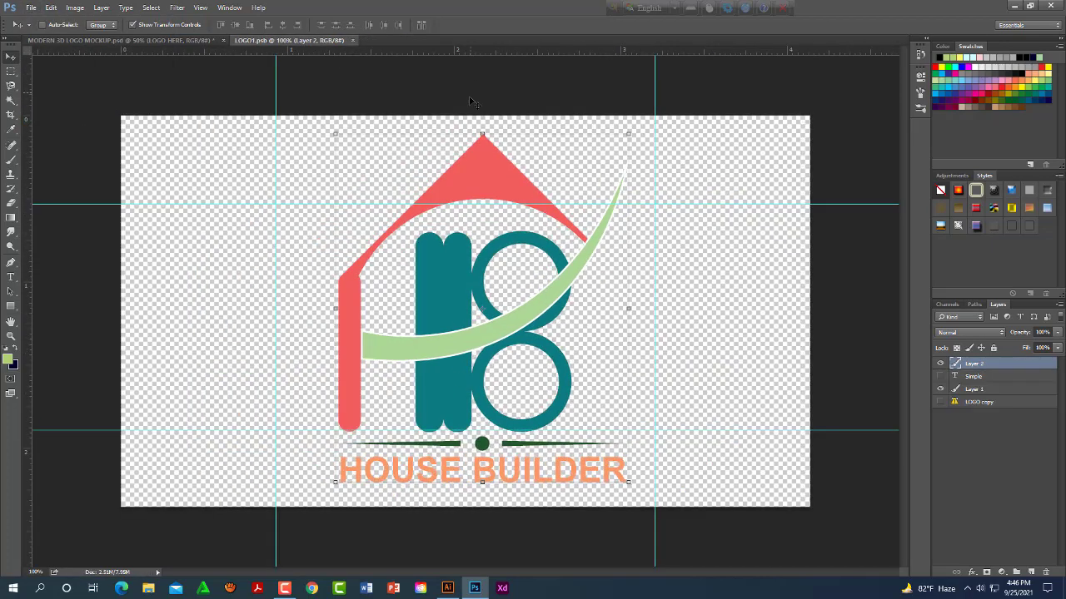
left_click(353, 40)
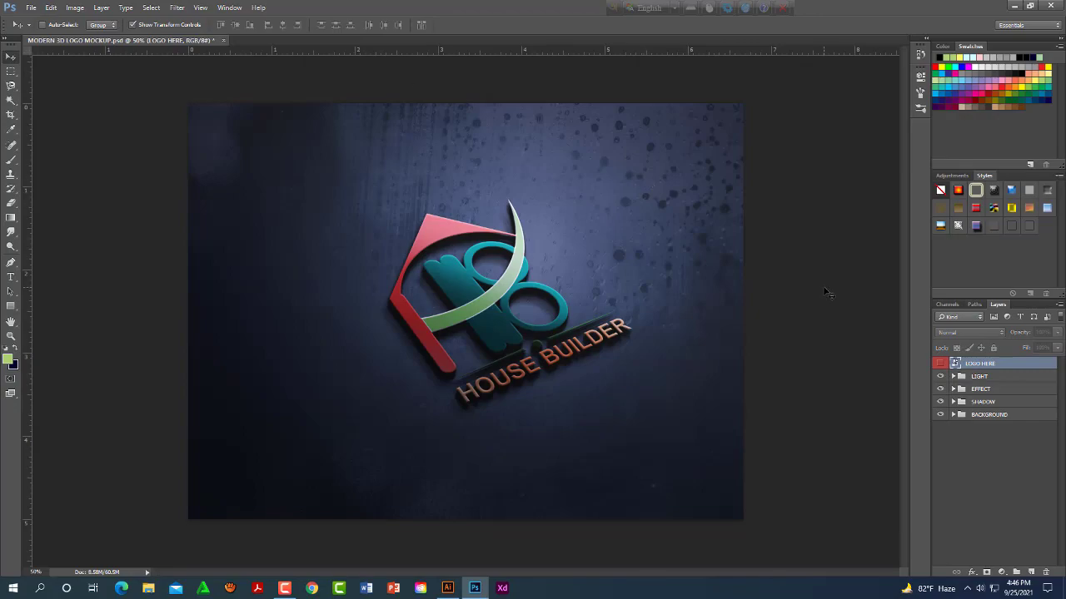